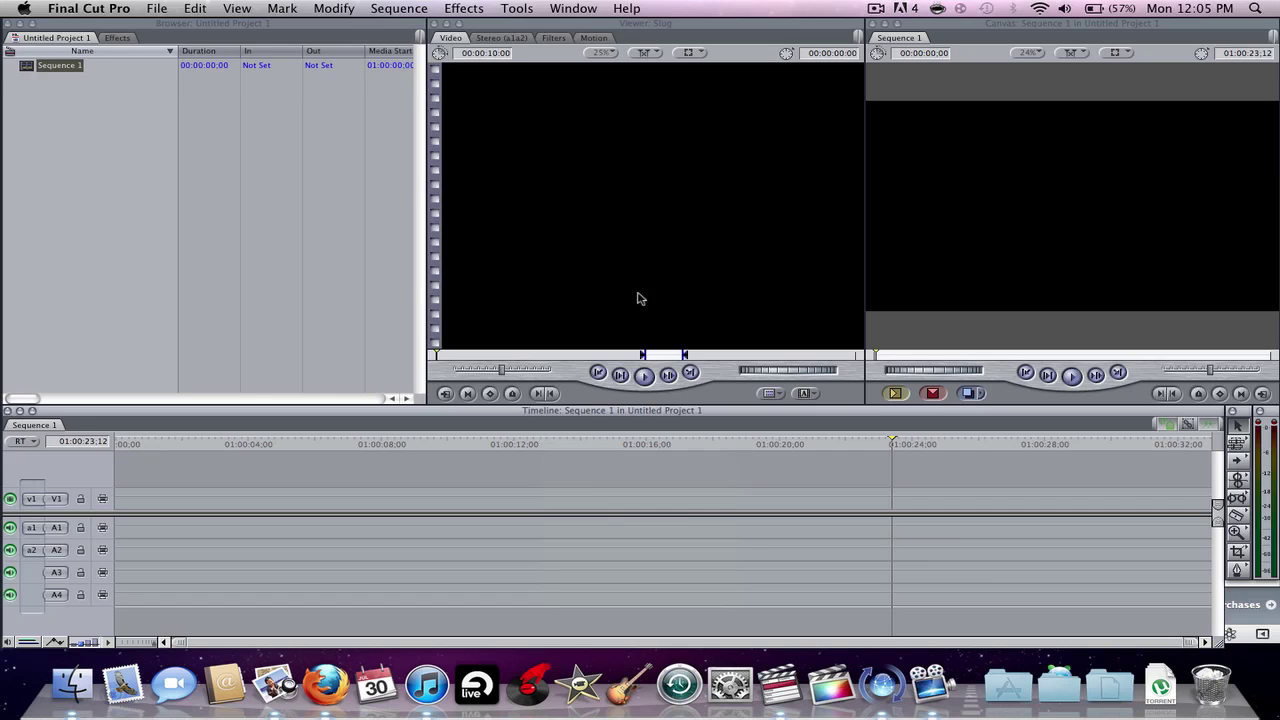
{"action": "left_click", "coordinate": [193, 185]}
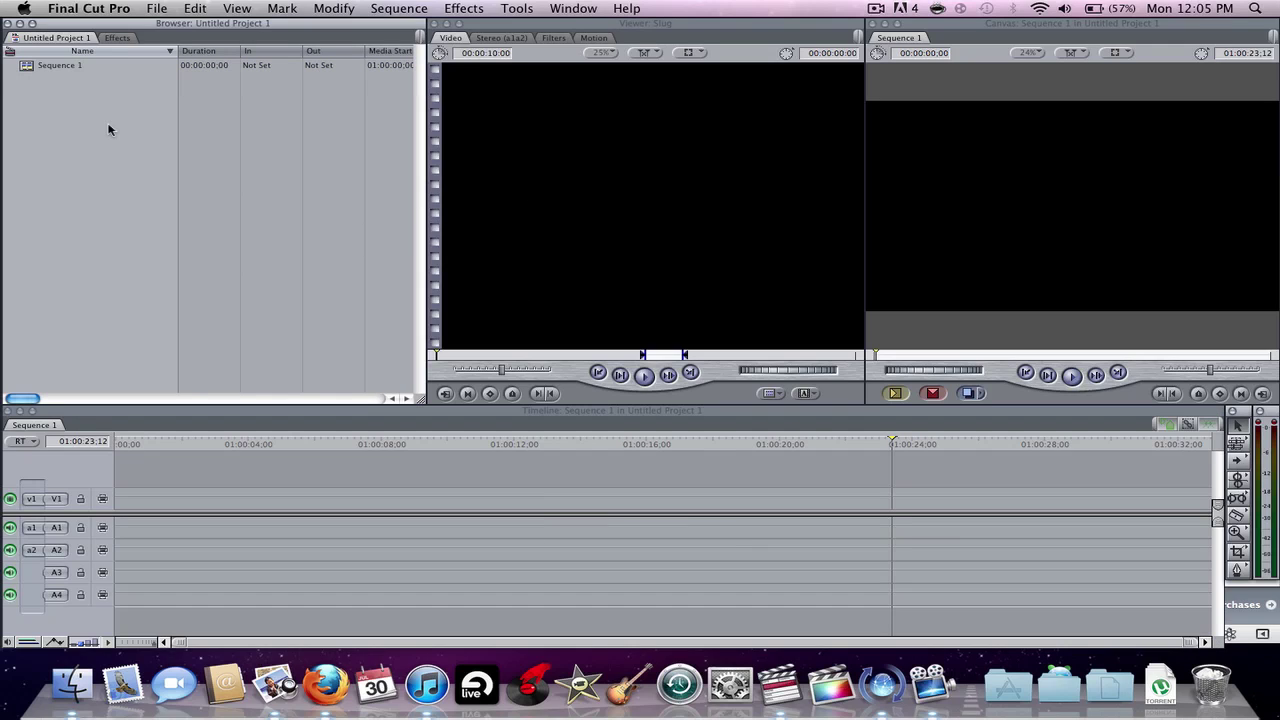
{"action": "left_click_drag", "start_coordinate": [72, 100], "coordinate": [16, 93]}
{"action": "left_click", "coordinate": [648, 25]}
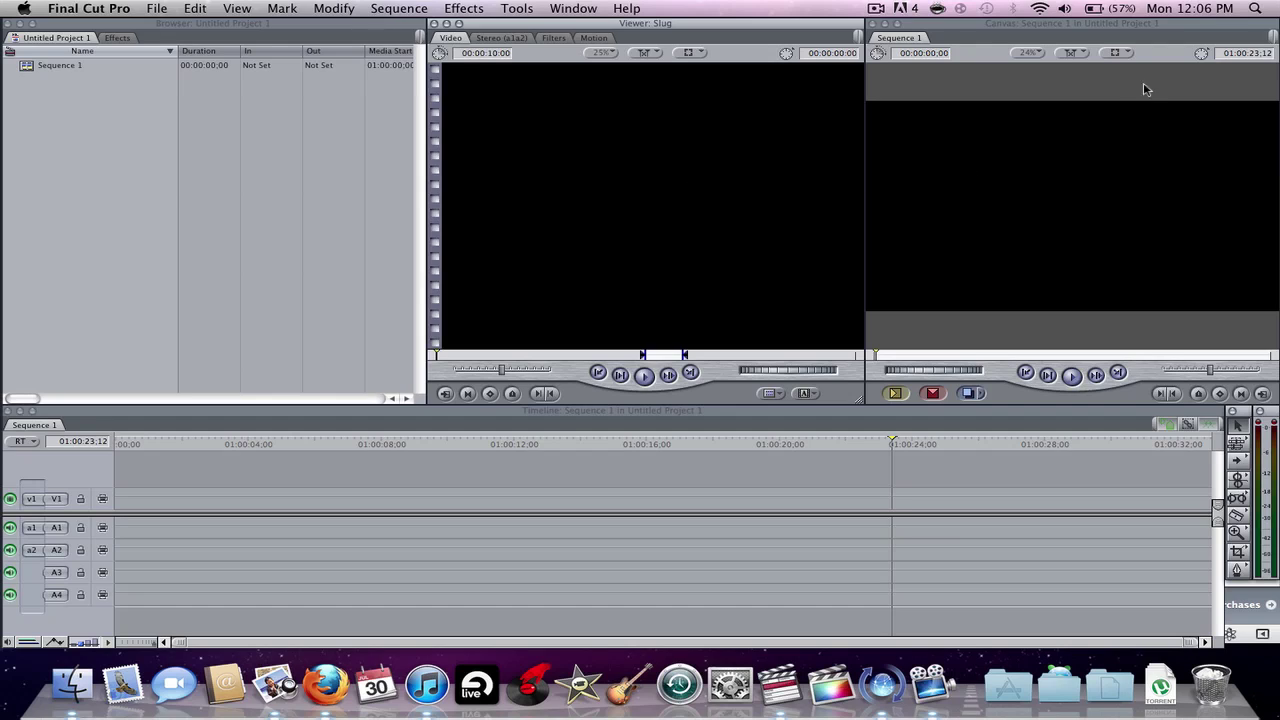
Move the playhead to the start of the sequence and lower the divider between the video and audio tracks.
{"action": "left_click_drag", "start_coordinate": [250, 440], "coordinate": [110, 446]}
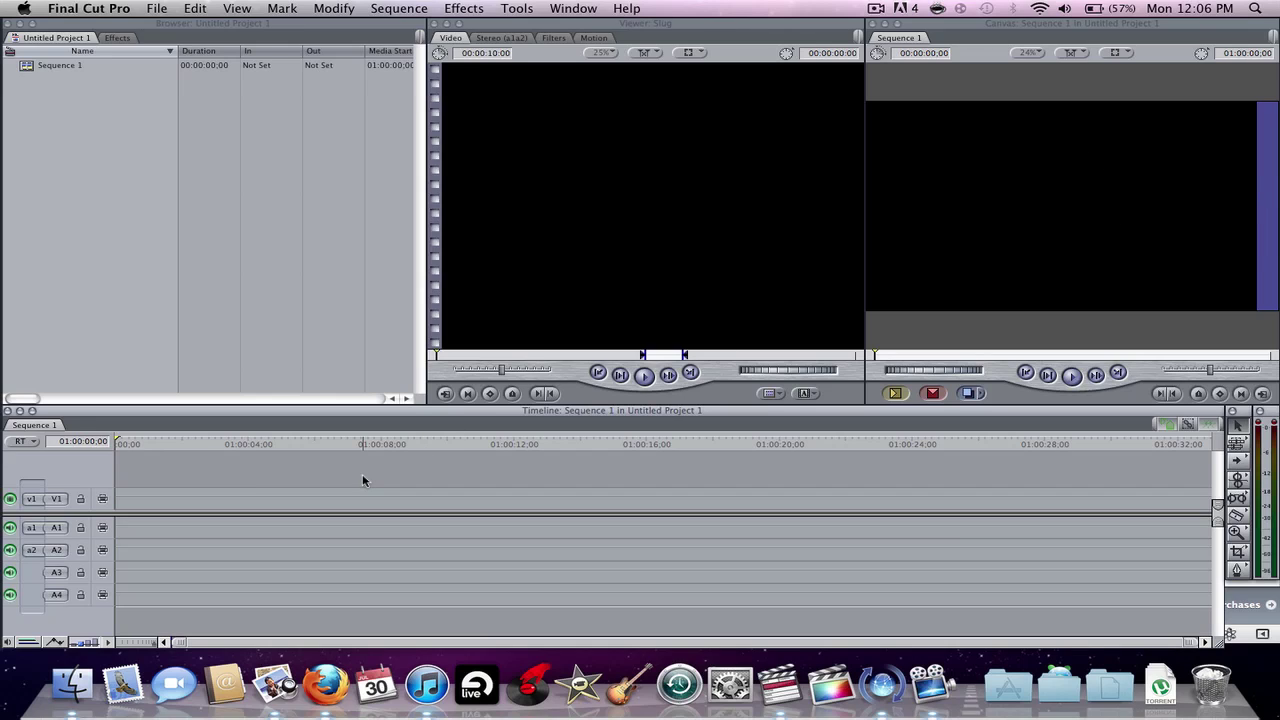
{"action": "scroll", "coordinate": [363, 502], "scroll_direction": "right", "scroll_amount": 2}
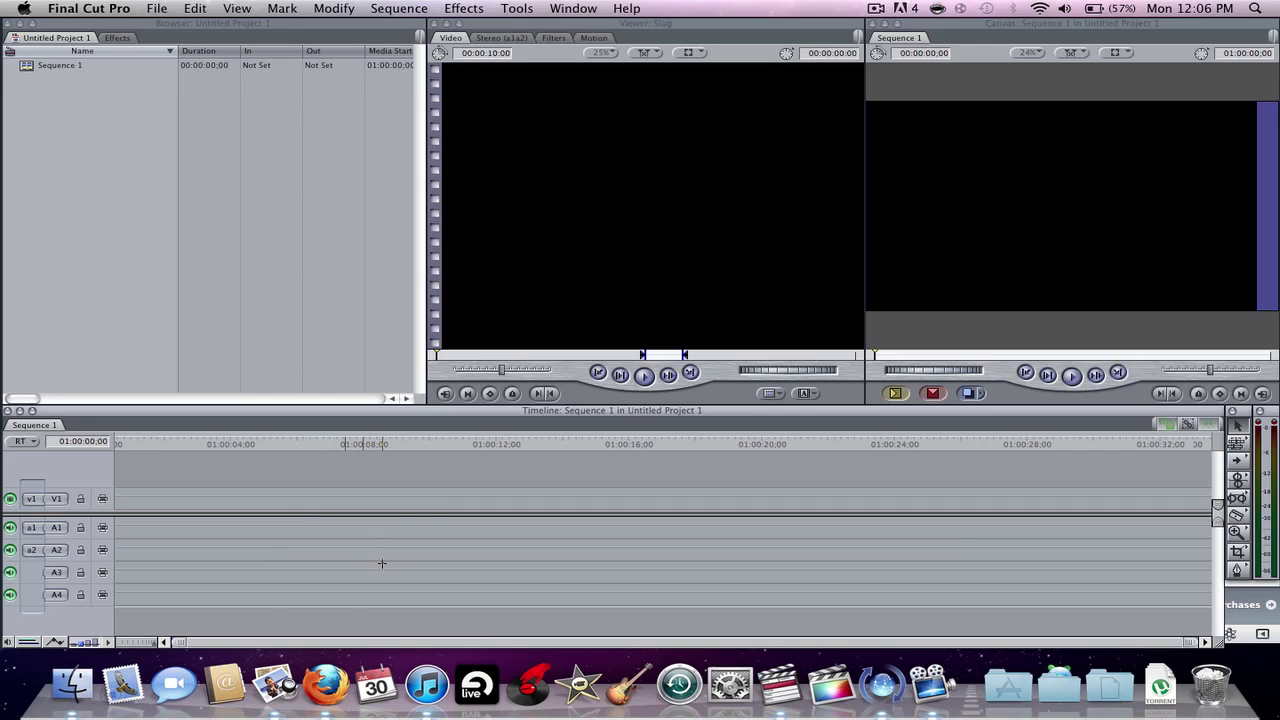
{"action": "left_click_drag", "start_coordinate": [421, 519], "coordinate": [428, 547]}
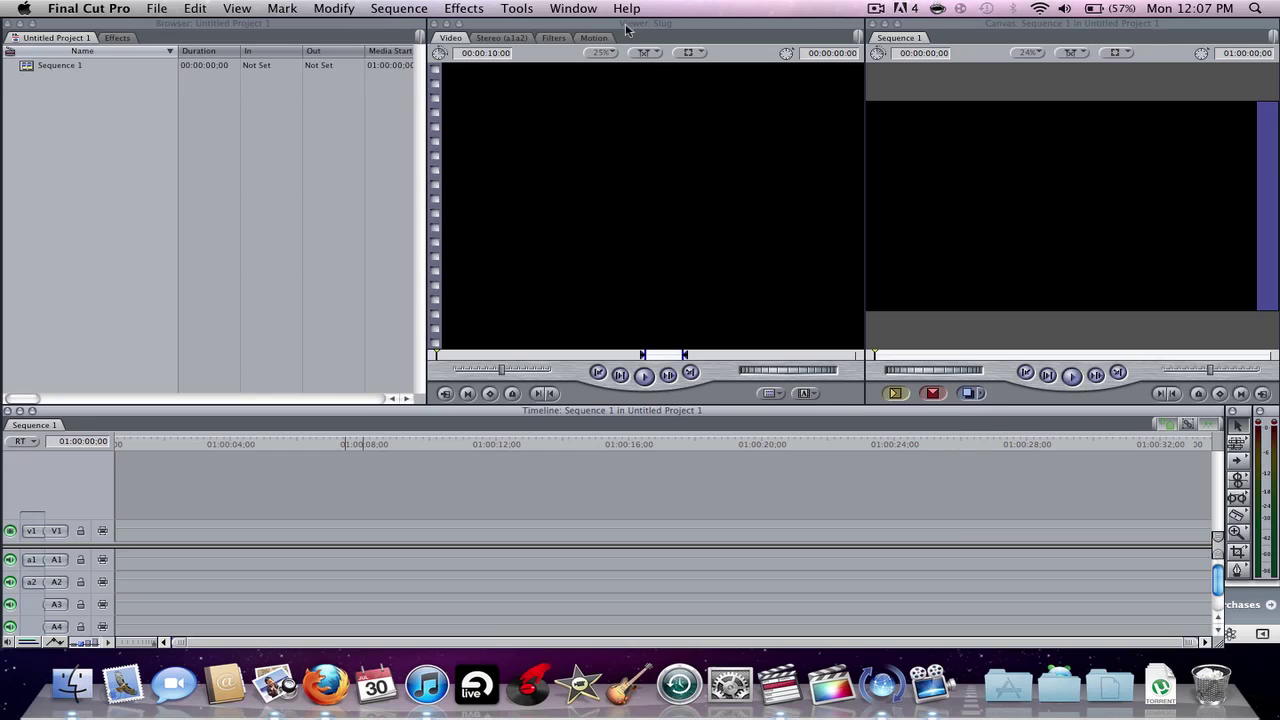
Switch the window arrangement to the Audio Mixing layout.
{"action": "left_click", "coordinate": [573, 8]}
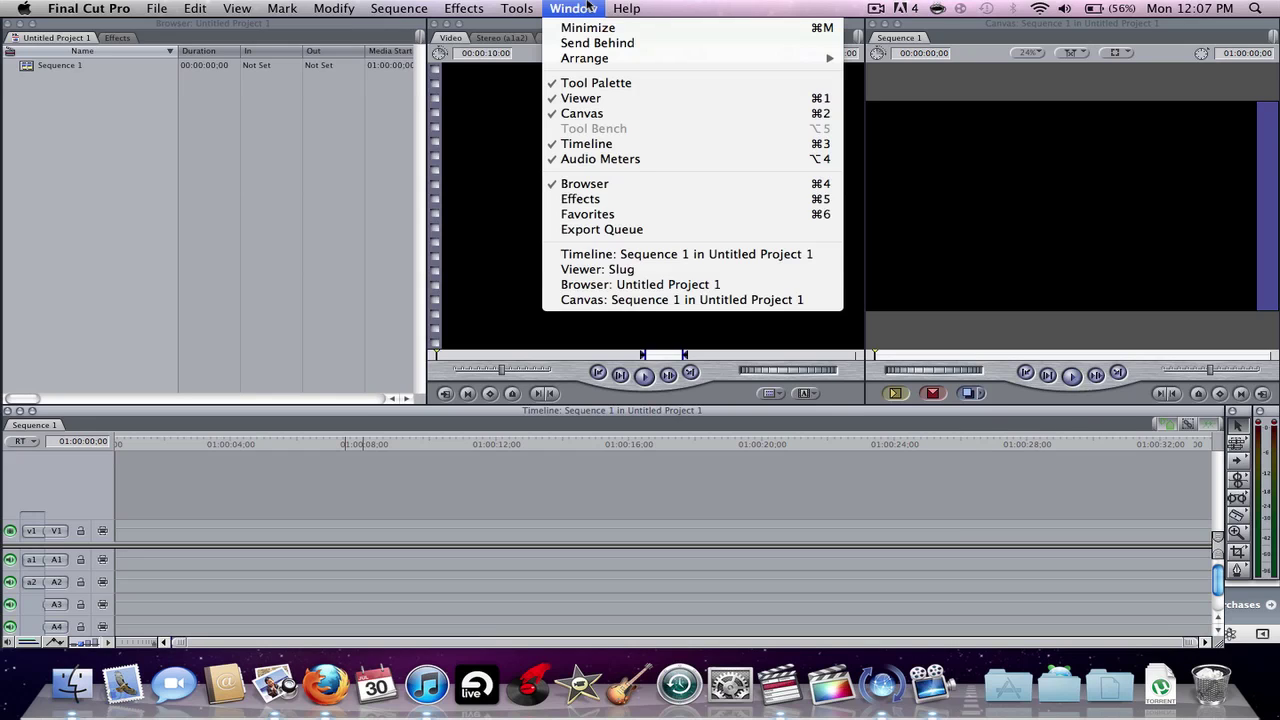
{"action": "left_click", "coordinate": [589, 471]}
{"action": "left_click", "coordinate": [573, 9]}
{"action": "mouse_move", "coordinate": [630, 60]}
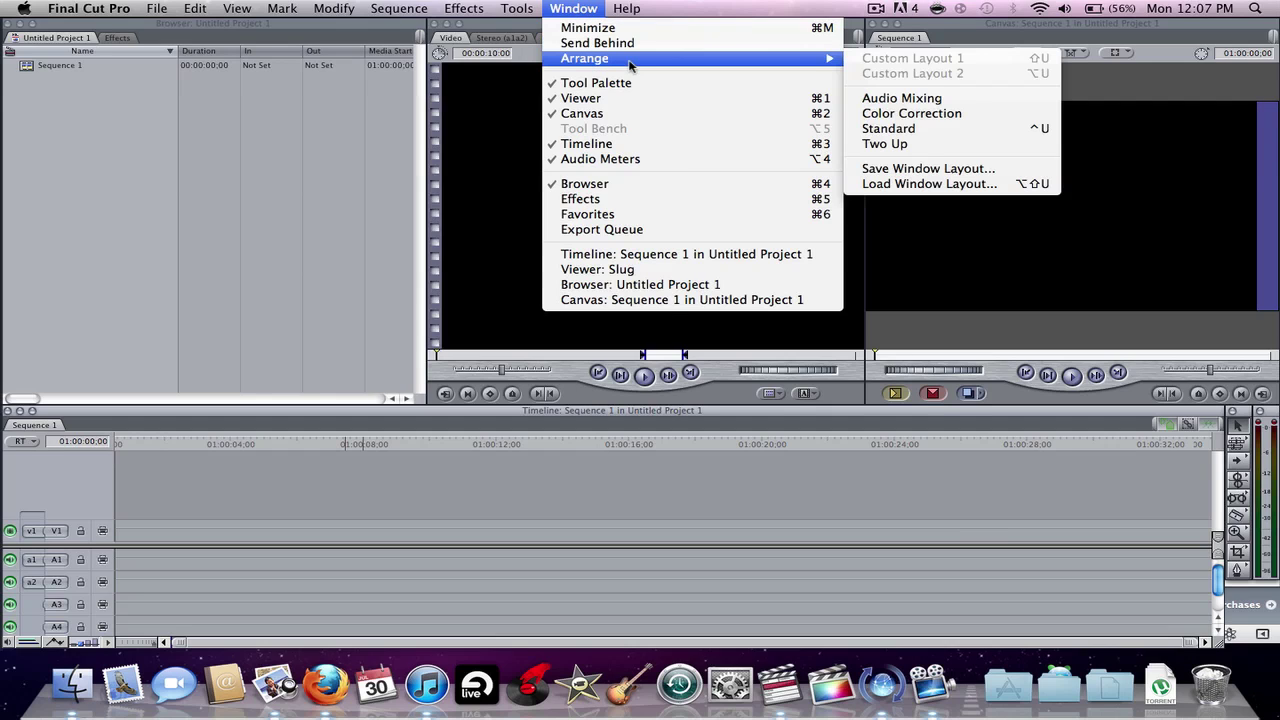
{"action": "left_click", "coordinate": [915, 99]}
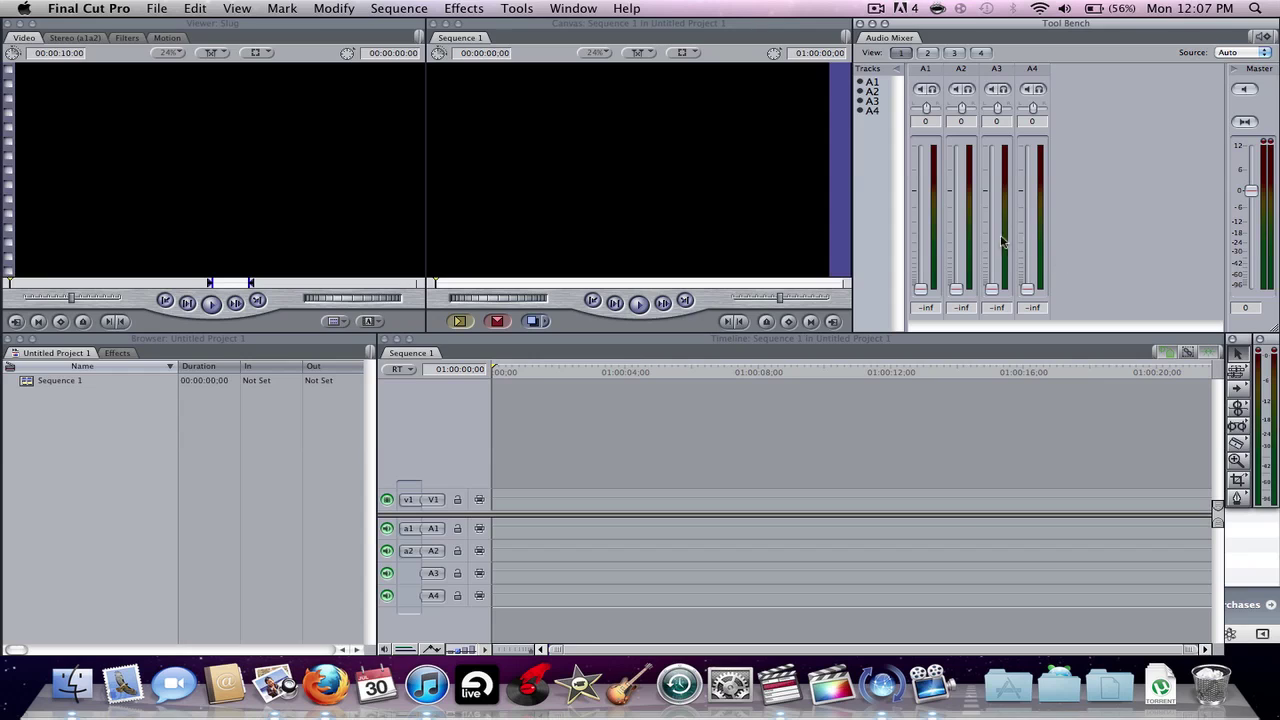
Switch the window arrangement to the Color Correction layout.
{"action": "left_click", "coordinate": [578, 10]}
{"action": "left_click", "coordinate": [638, 162]}
{"action": "left_click", "coordinate": [598, 12]}
{"action": "mouse_move", "coordinate": [706, 60]}
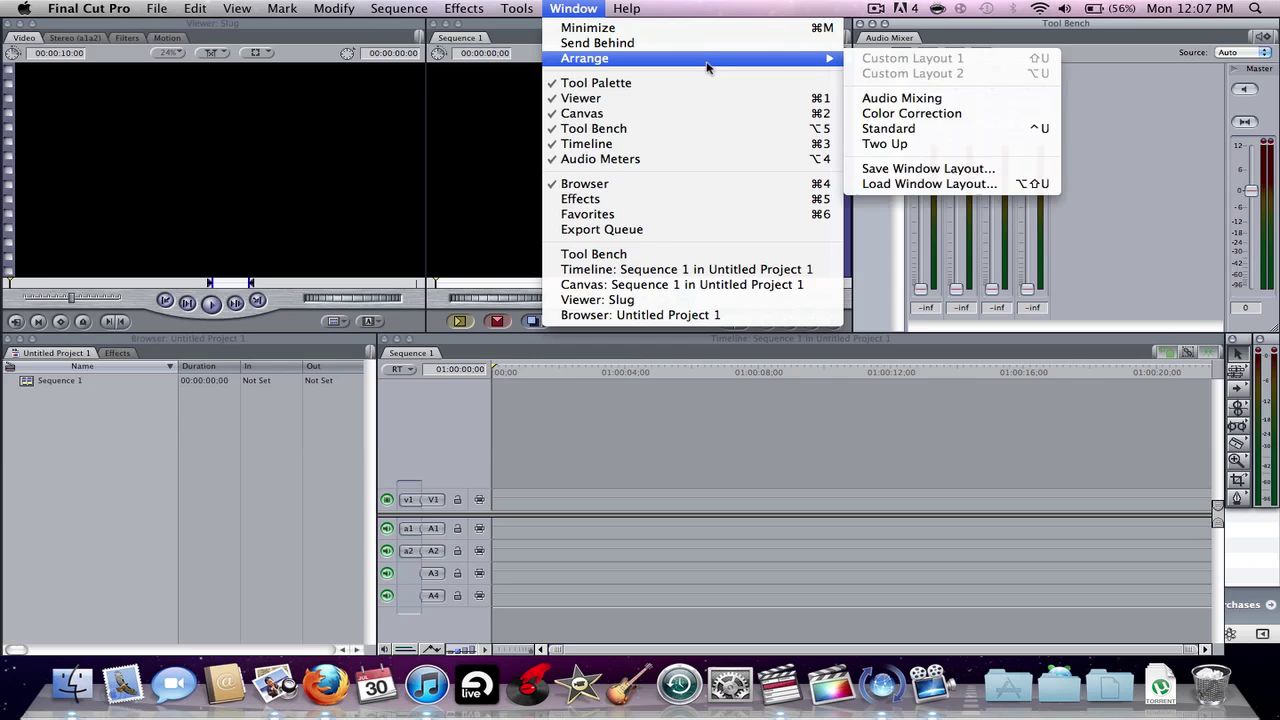
{"action": "left_click", "coordinate": [882, 124]}
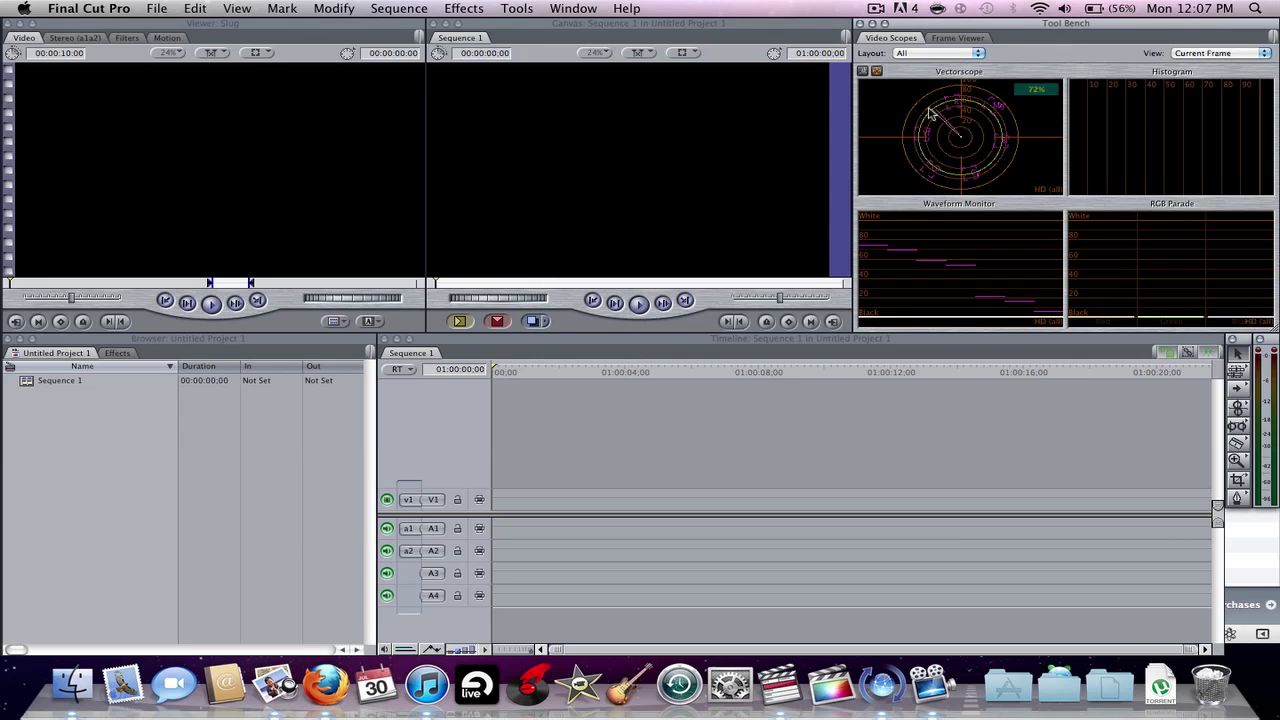
Switch the window arrangement to the Two Up layout.
{"action": "left_click", "coordinate": [995, 440]}
{"action": "left_click", "coordinate": [570, 8]}
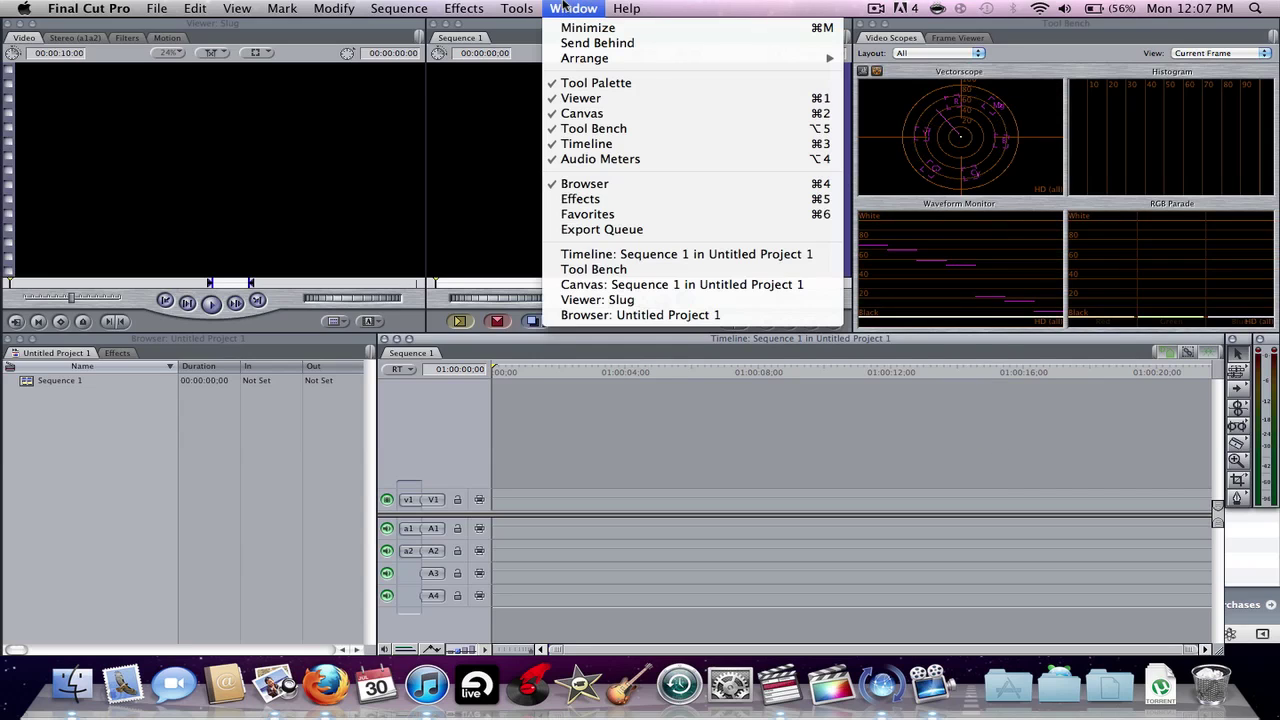
{"action": "mouse_move", "coordinate": [645, 60]}
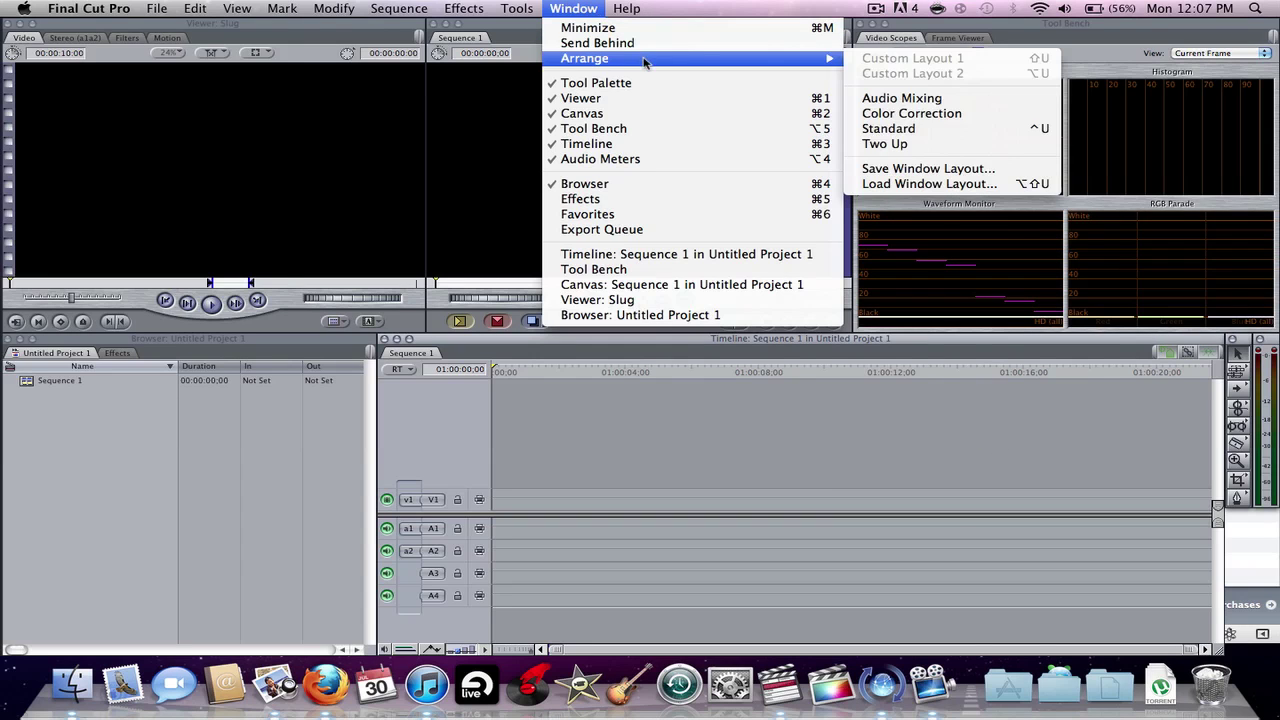
{"action": "left_click", "coordinate": [894, 144]}
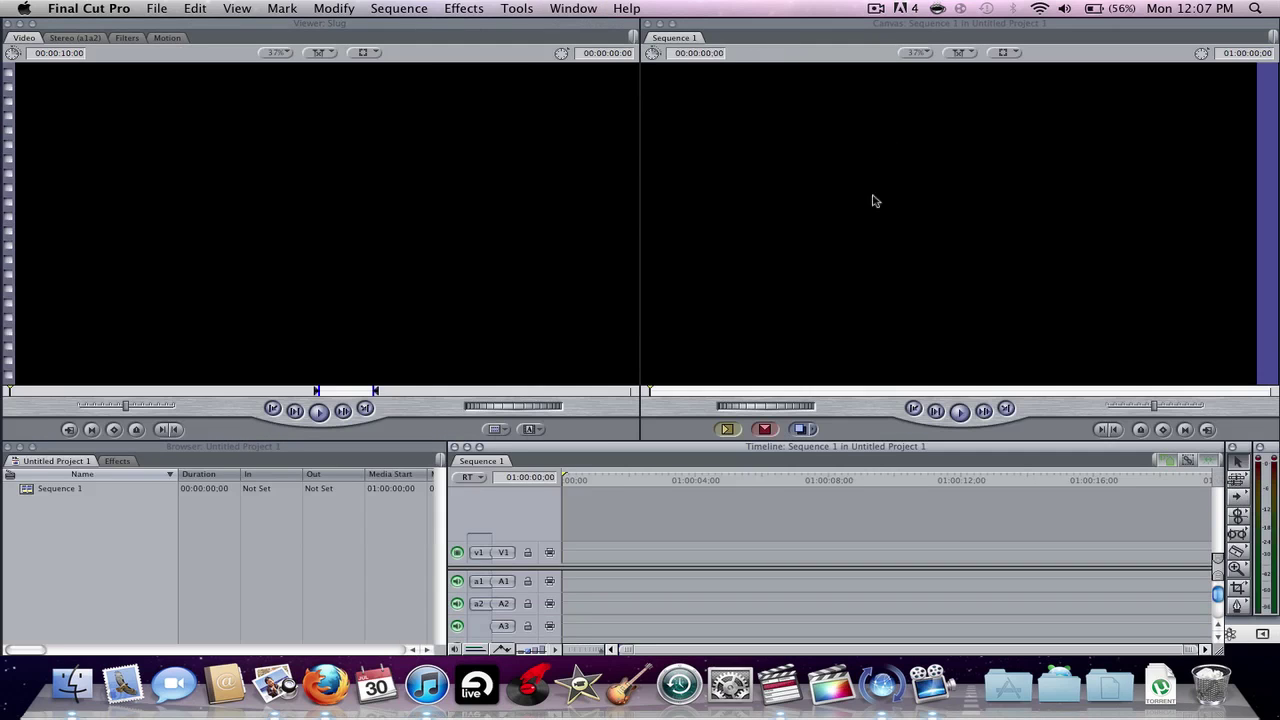
Restore the Standard window layout and lower the boundary above the Timeline to enlarge the Browser, Viewer and Canvas.
{"action": "scroll", "coordinate": [760, 600], "scroll_direction": "down", "scroll_amount": 2}
{"action": "scroll", "coordinate": [757, 600], "scroll_direction": "up", "scroll_amount": 2}
{"action": "left_click", "coordinate": [584, 7]}
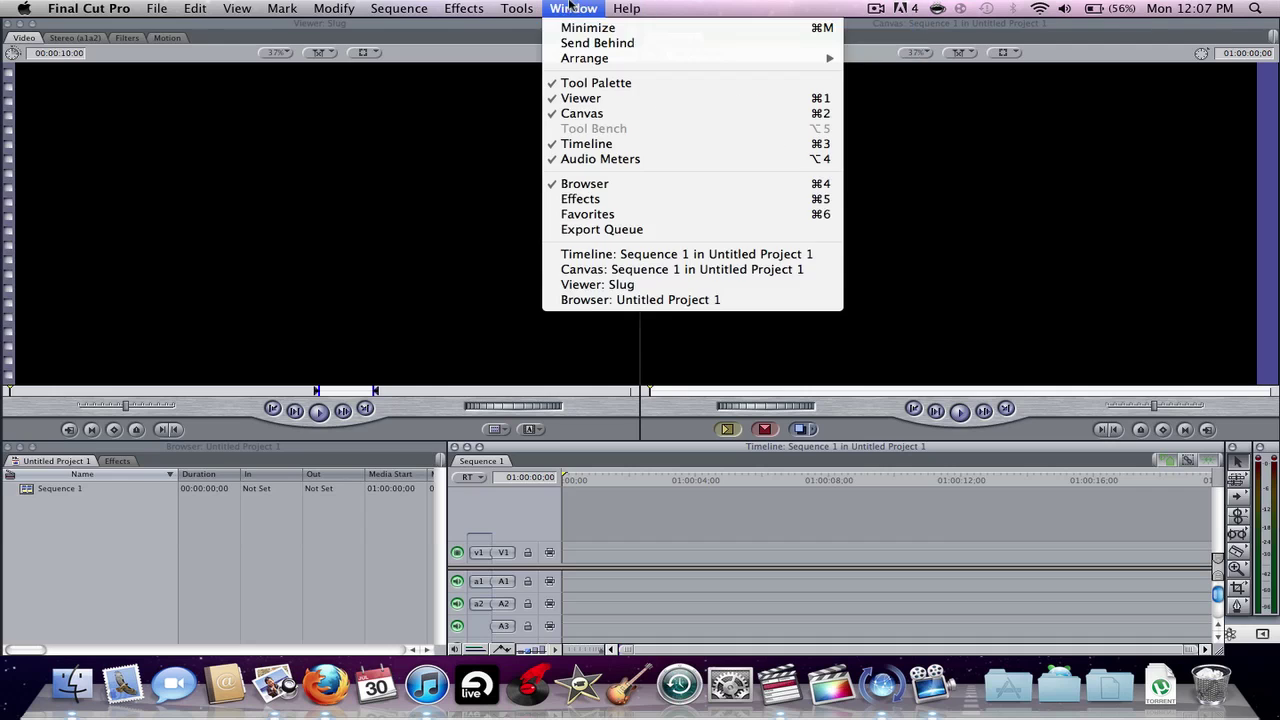
{"action": "mouse_move", "coordinate": [620, 60]}
{"action": "left_click", "coordinate": [883, 130]}
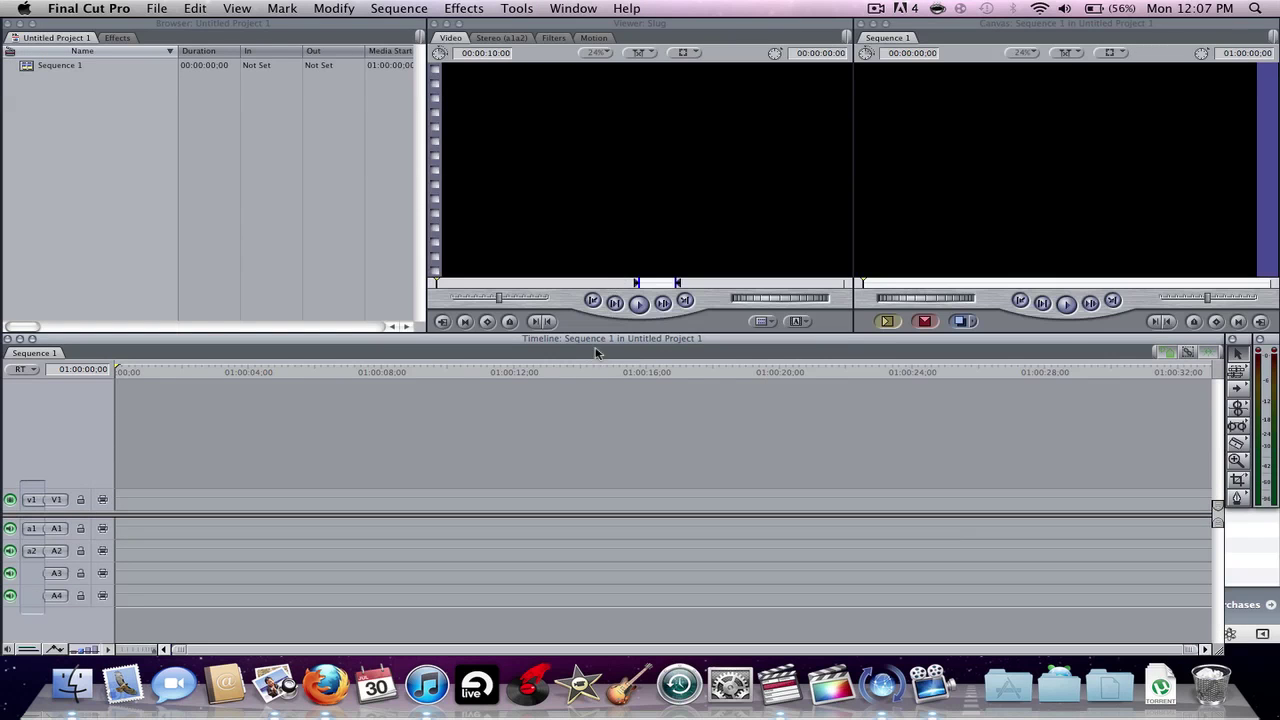
{"action": "left_click_drag", "start_coordinate": [622, 334], "coordinate": [623, 403]}
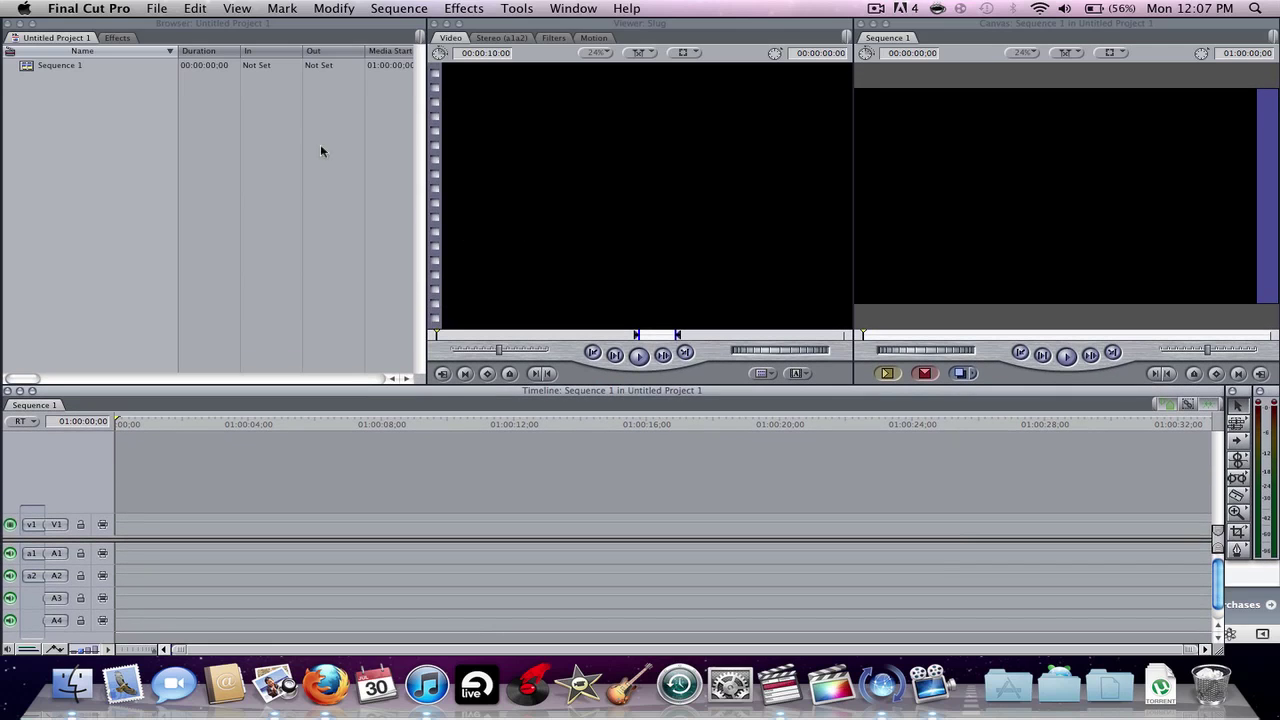
Show the Browser's effects list and look through the Video Filters bin, collapsing it again.
{"action": "left_click", "coordinate": [117, 38]}
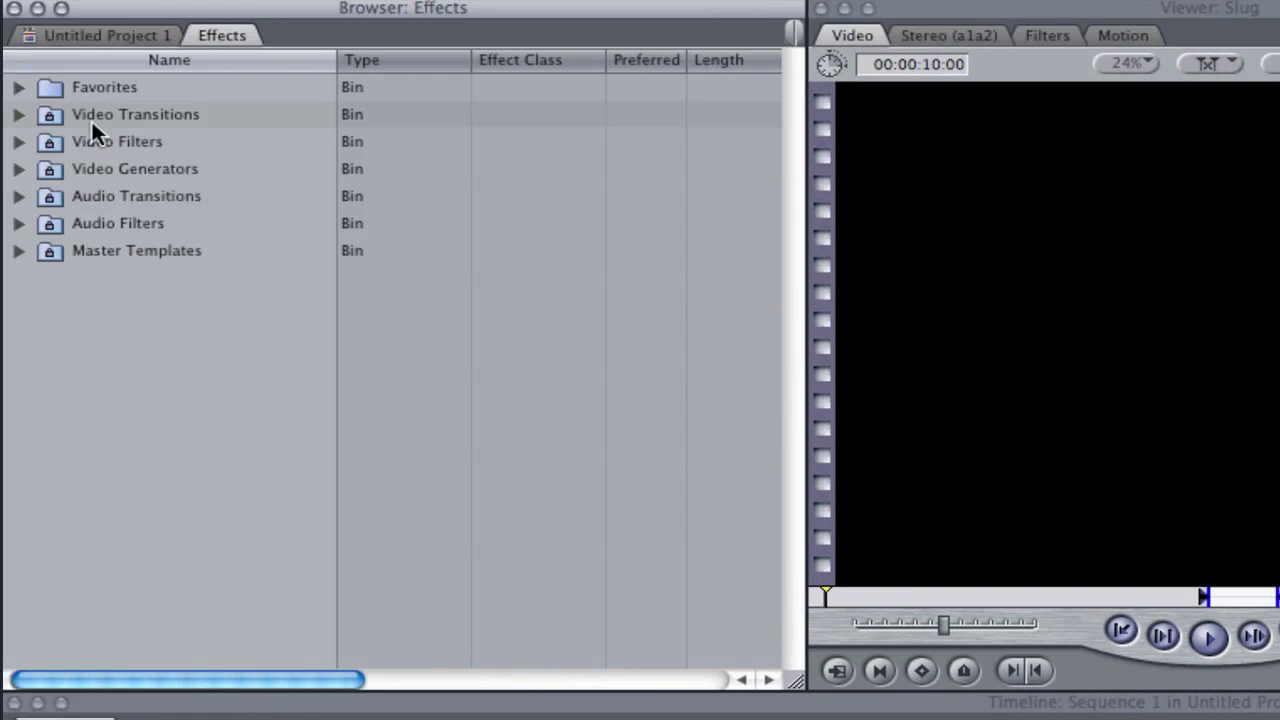
{"action": "left_click", "coordinate": [20, 142]}
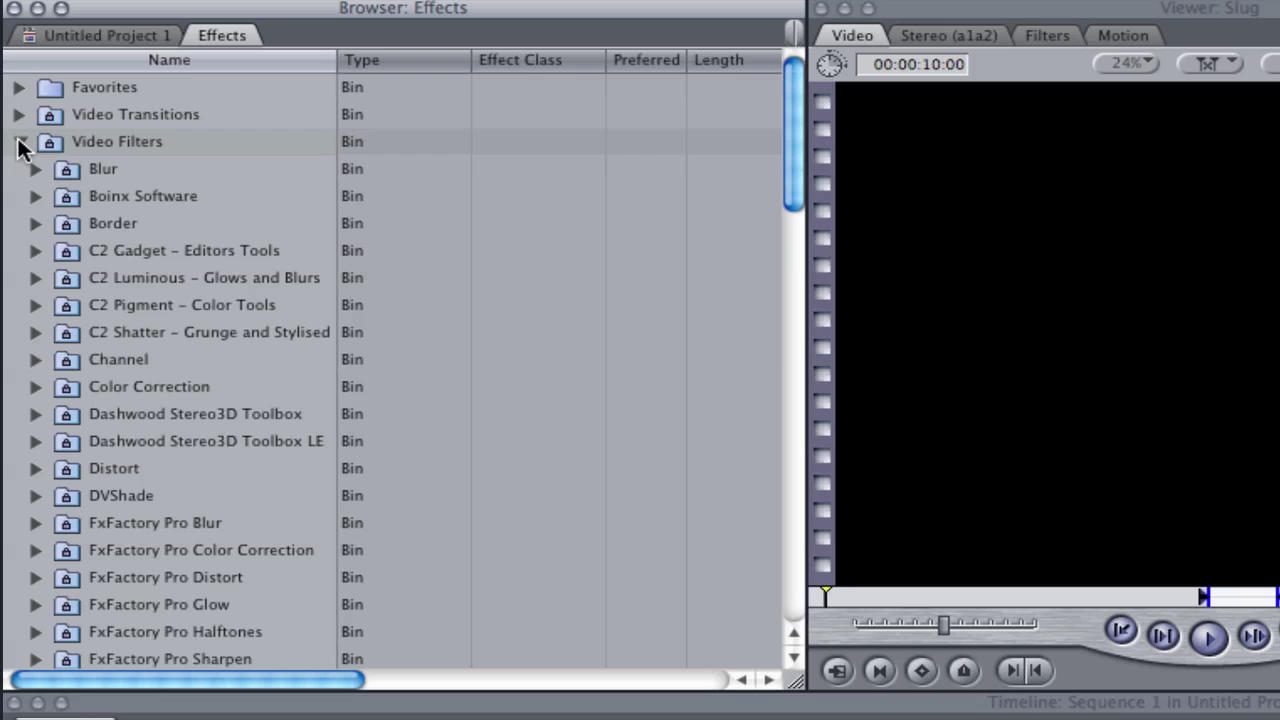
{"action": "left_click", "coordinate": [20, 142]}
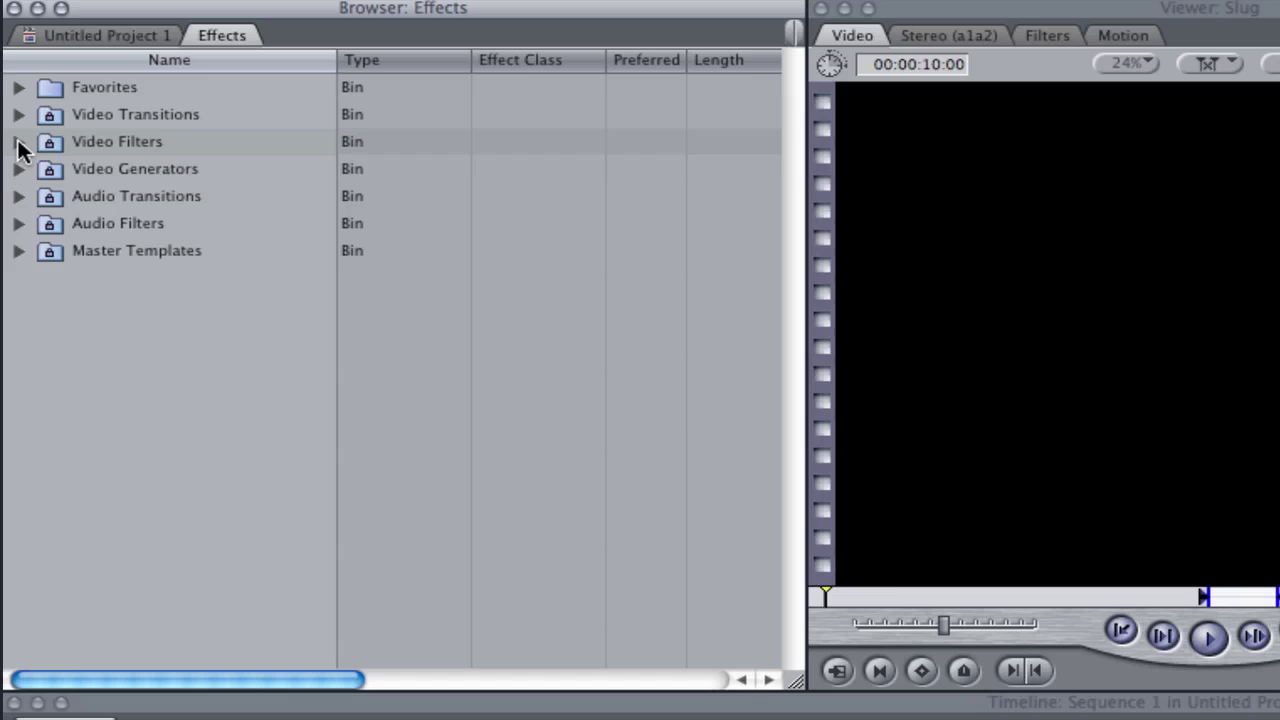
Expand the Video Generators bin and its Bars and Tone bin in the effects list.
{"action": "left_click", "coordinate": [17, 122]}
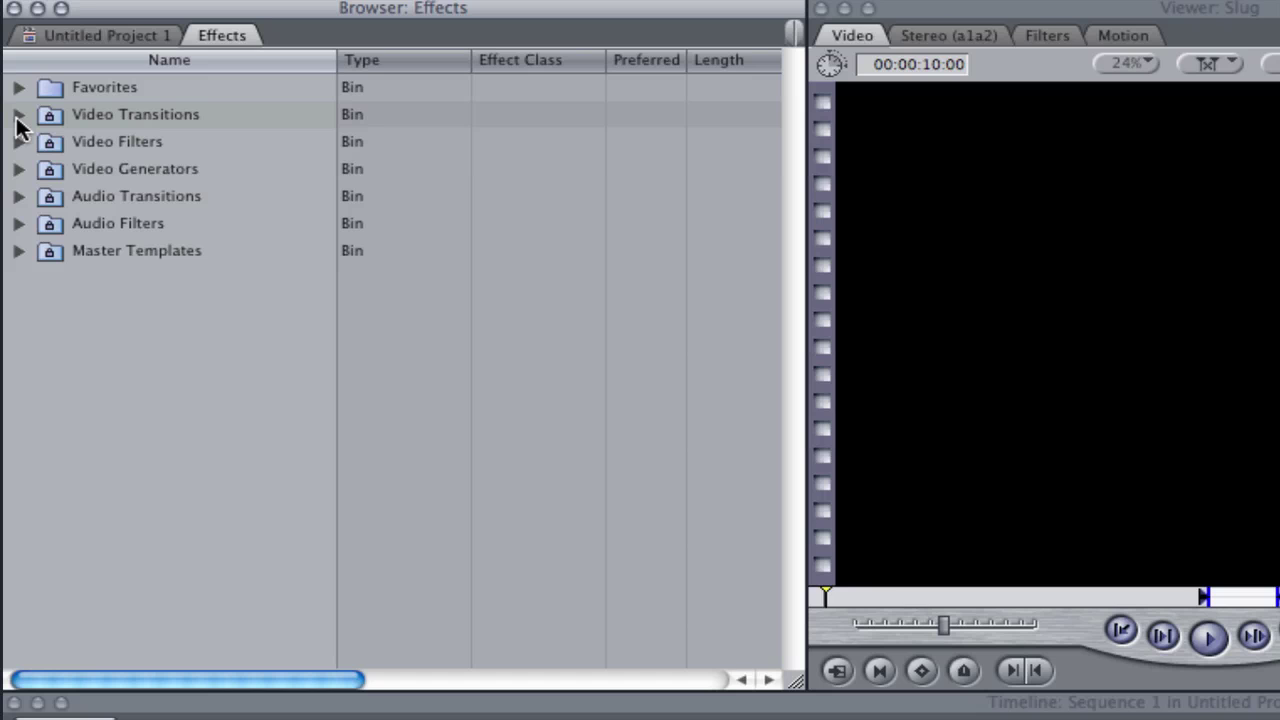
{"action": "left_click", "coordinate": [17, 169]}
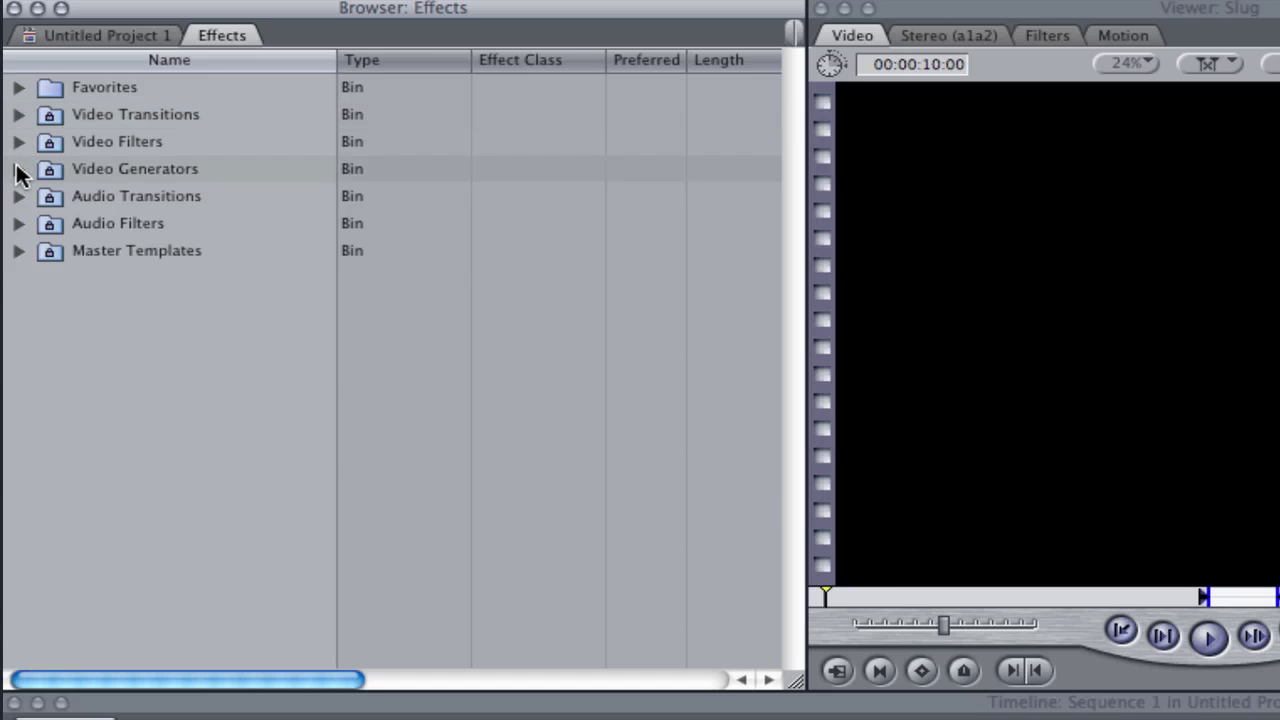
{"action": "left_click", "coordinate": [18, 170]}
{"action": "left_click", "coordinate": [57, 250]}
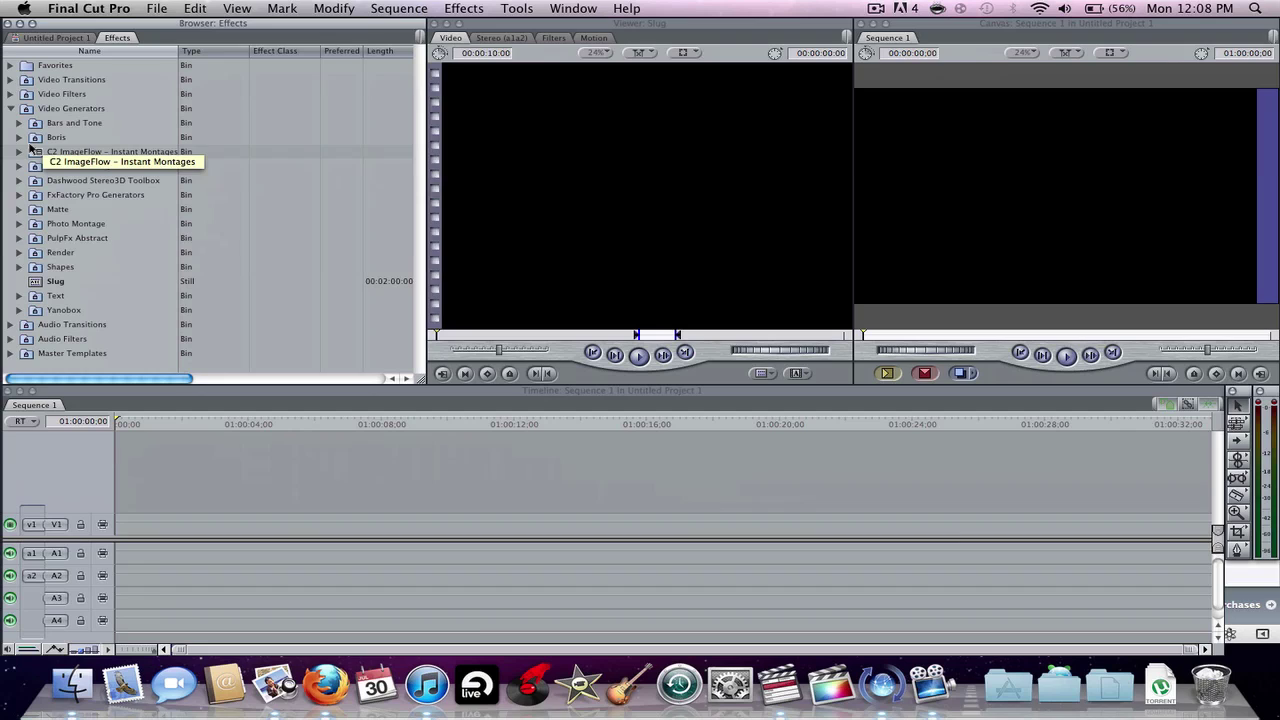
{"action": "left_click", "coordinate": [238, 250]}
{"action": "left_click", "coordinate": [24, 268]}
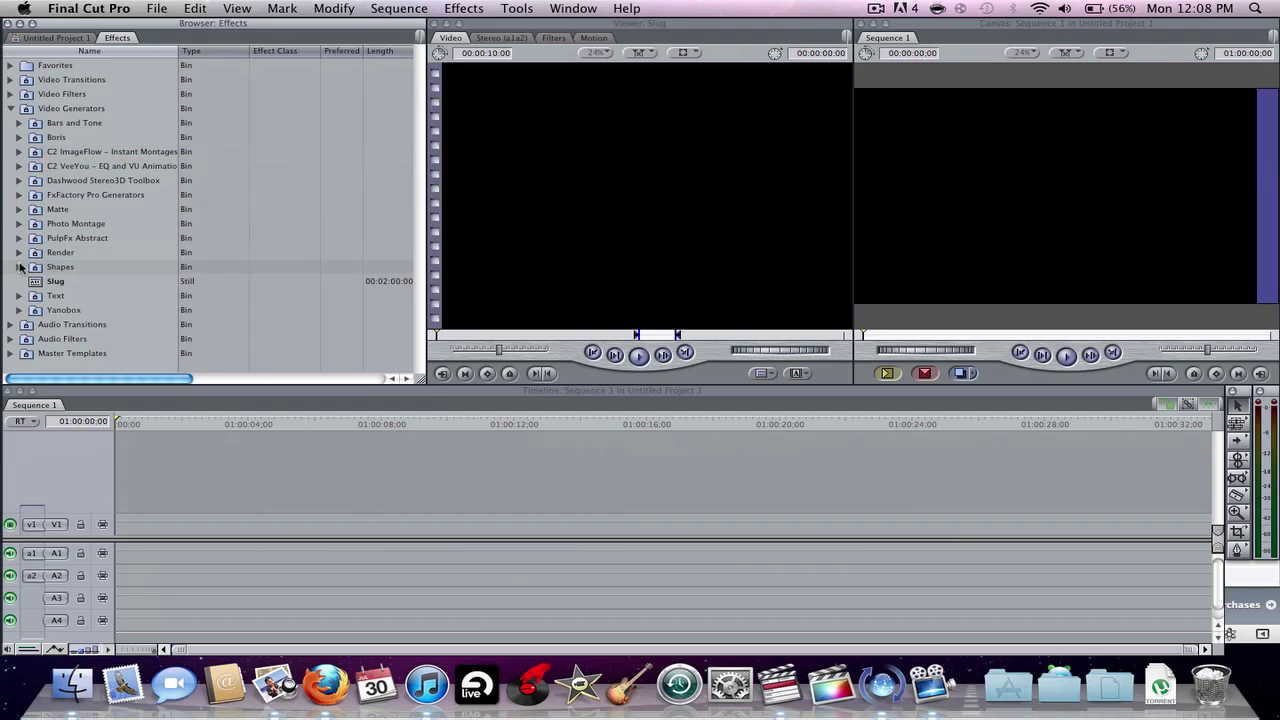
{"action": "left_click", "coordinate": [22, 124]}
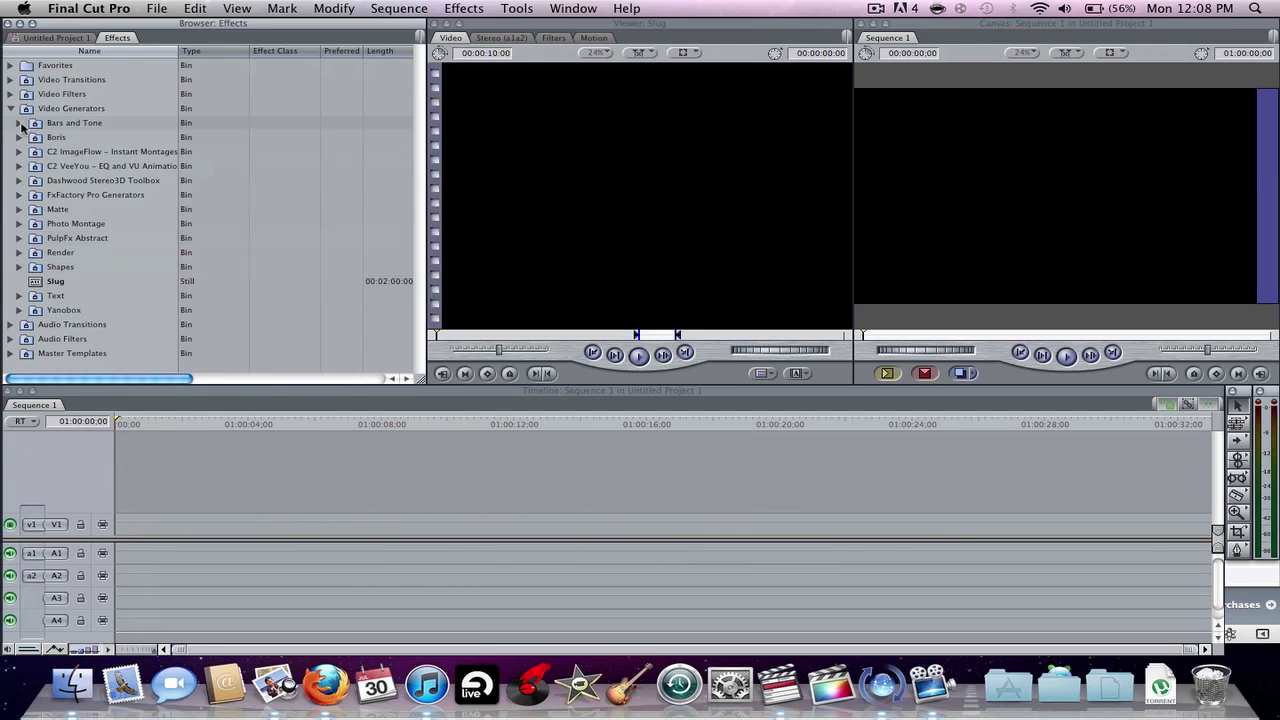
{"action": "left_click", "coordinate": [22, 123]}
Place the Bars and Tone (HD 1080i60) generator near the start of track V1 and play it back.
{"action": "left_click_drag", "start_coordinate": [60, 138], "coordinate": [140, 524]}
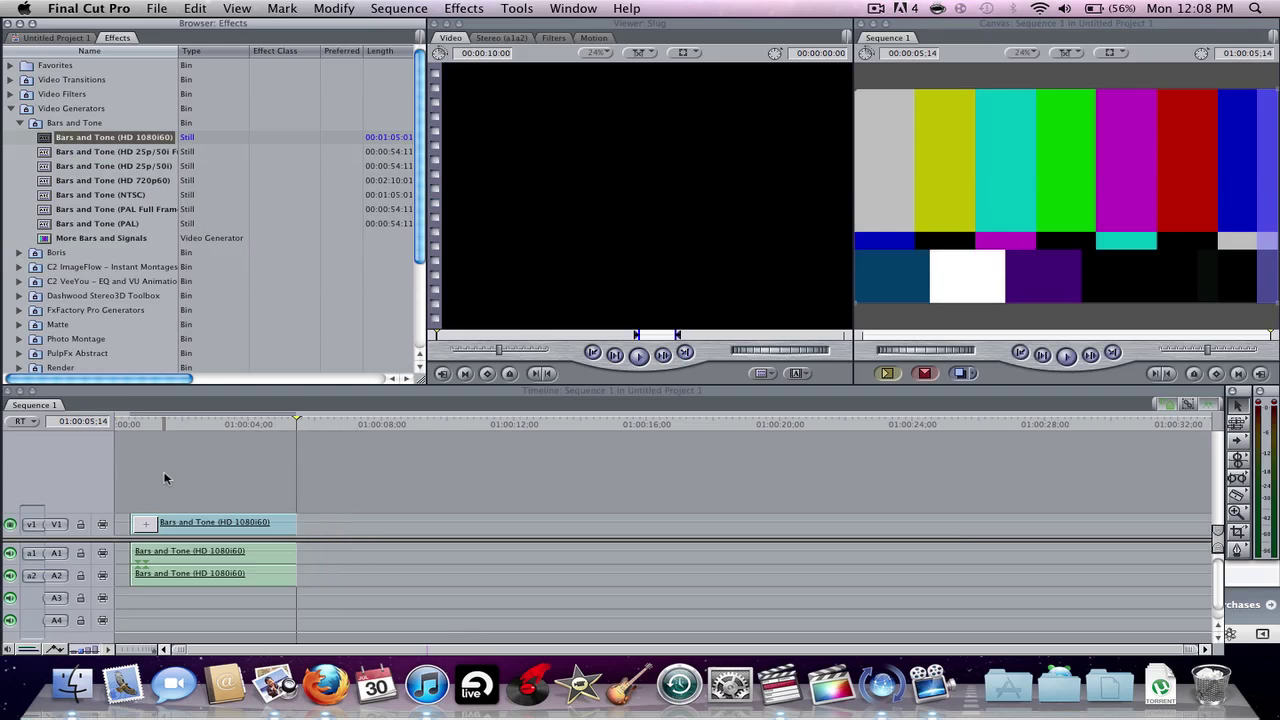
{"action": "mouse_move", "coordinate": [137, 420]}
{"action": "left_mouse_down"}
{"action": "mouse_move", "coordinate": [184, 426]}
{"action": "mouse_move", "coordinate": [108, 425]}
{"action": "mouse_move", "coordinate": [142, 425]}
{"action": "left_mouse_up"}
{"action": "key", "text": "space"}
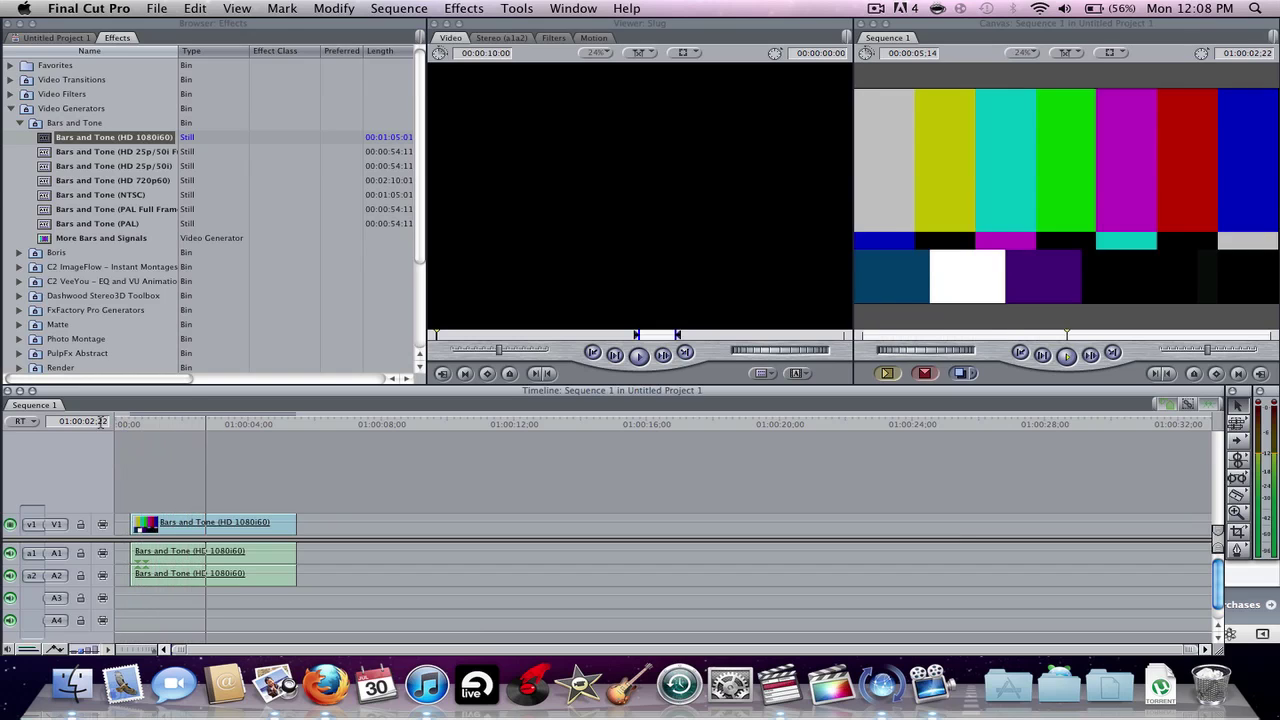
Delete the Bars and Tone video and audio clips from the Timeline and collapse the Video Generators bin.
{"action": "left_click", "coordinate": [218, 526]}
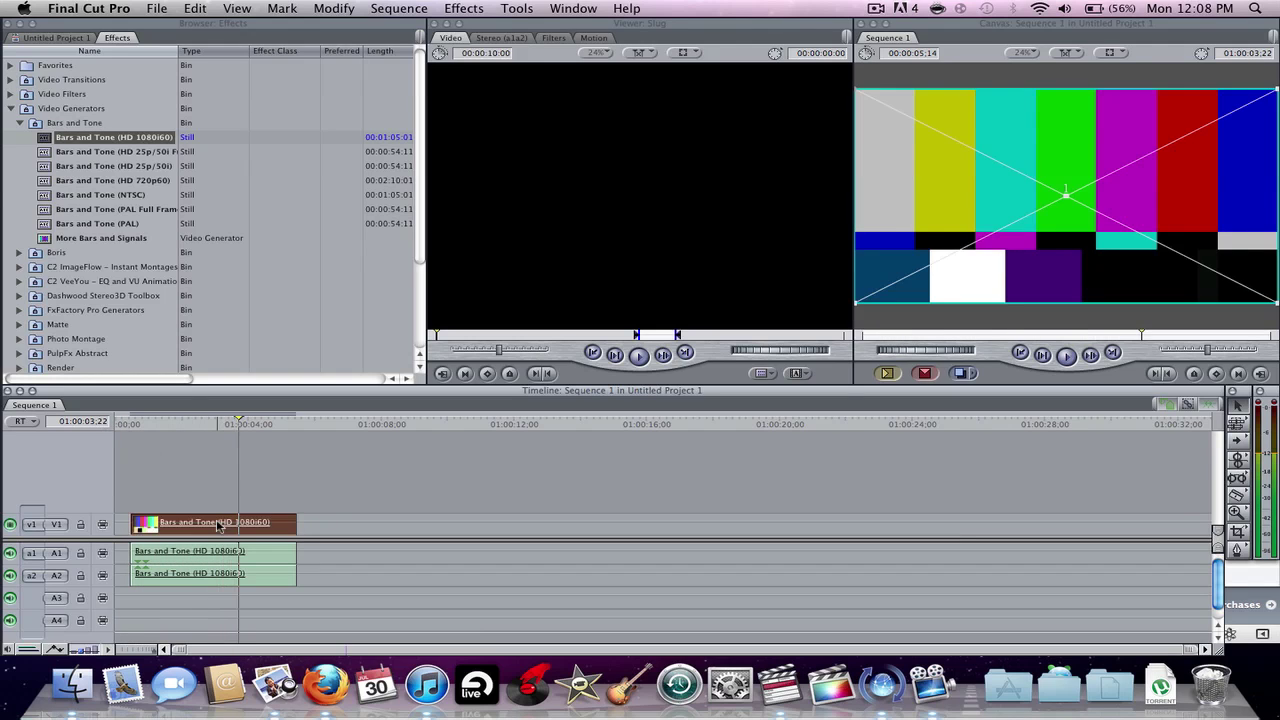
{"action": "key", "text": "Delete"}
{"action": "left_click", "coordinate": [210, 562]}
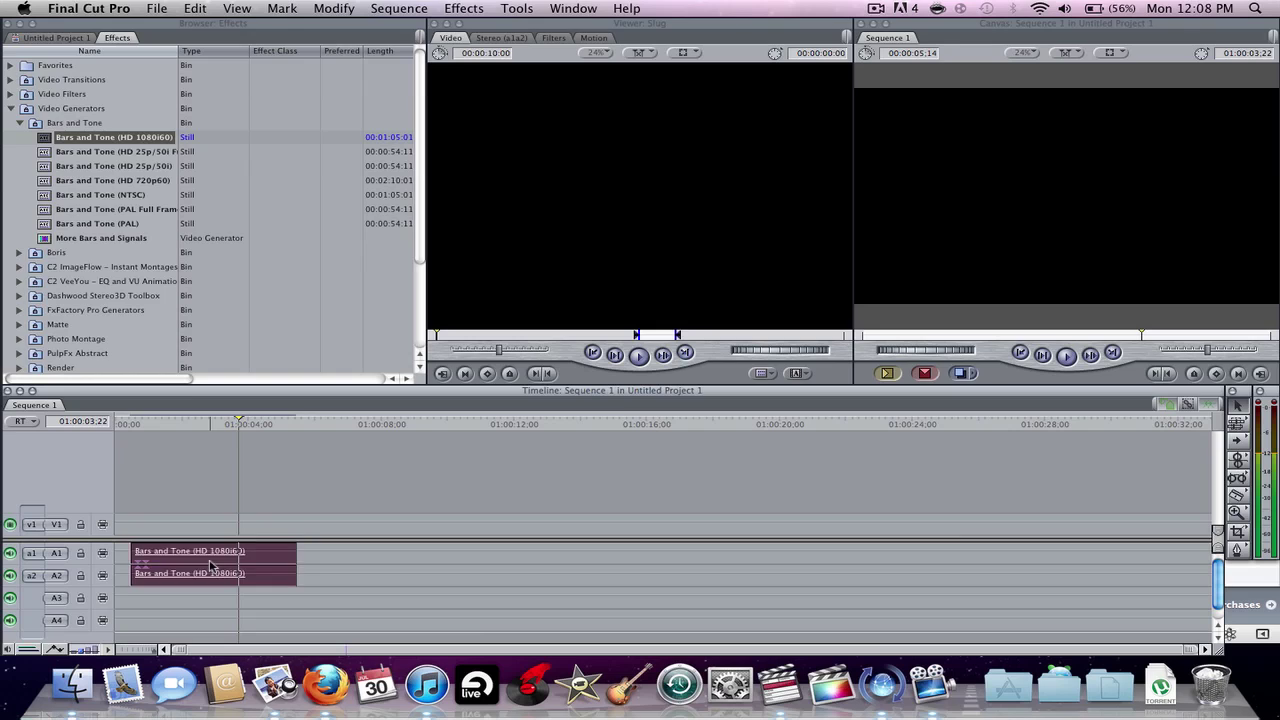
{"action": "key", "text": "Delete"}
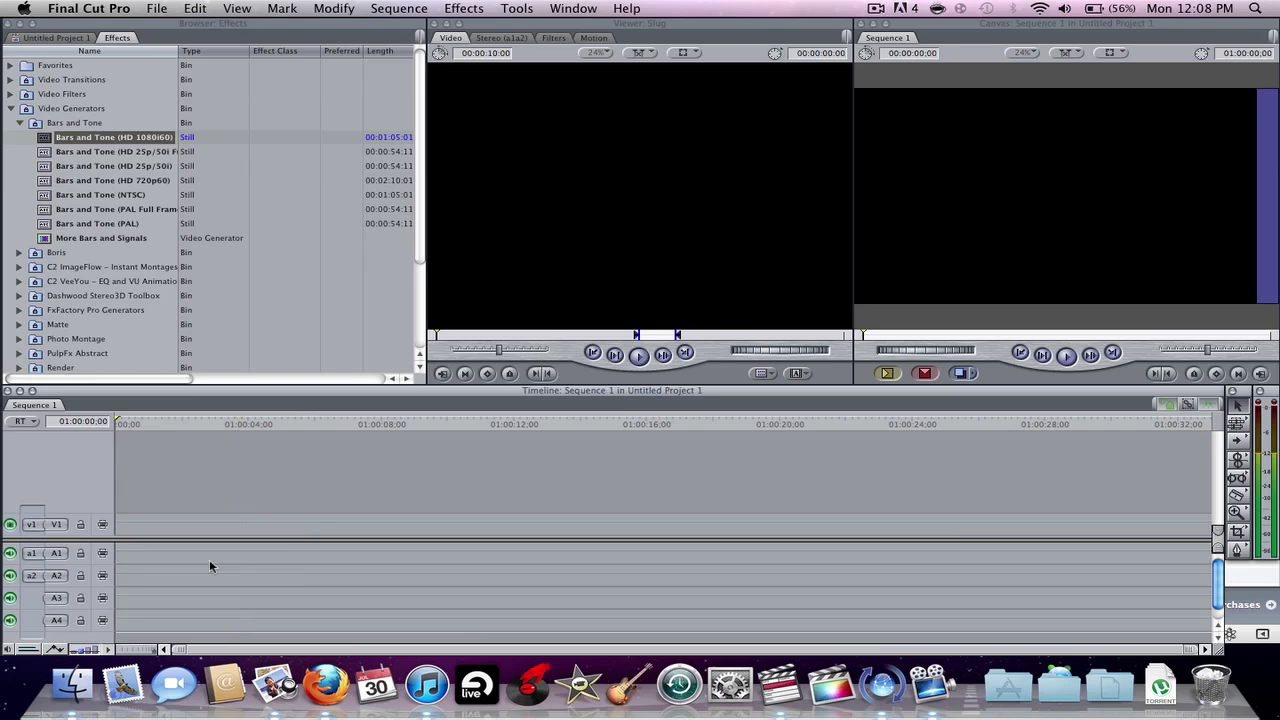
{"action": "left_click", "coordinate": [10, 109]}
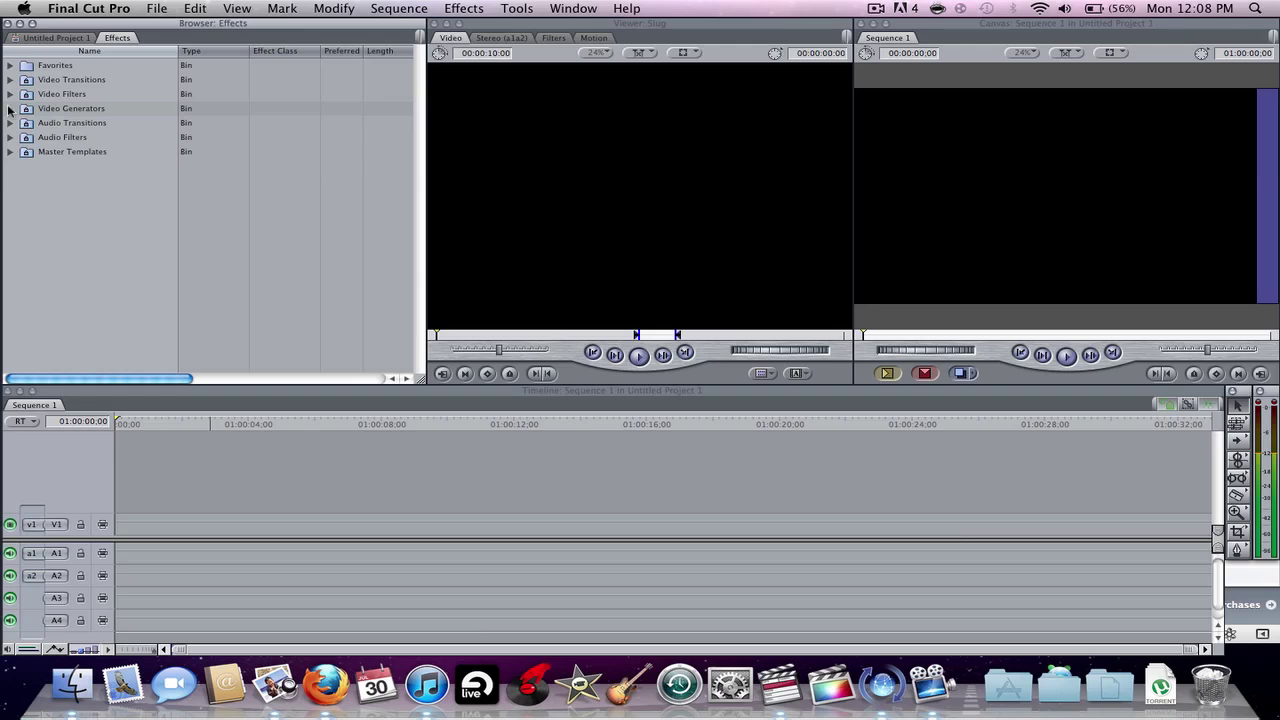
Extend the Canvas window downward, moving the tool palette and audio meters lower.
{"action": "left_click", "coordinate": [139, 84]}
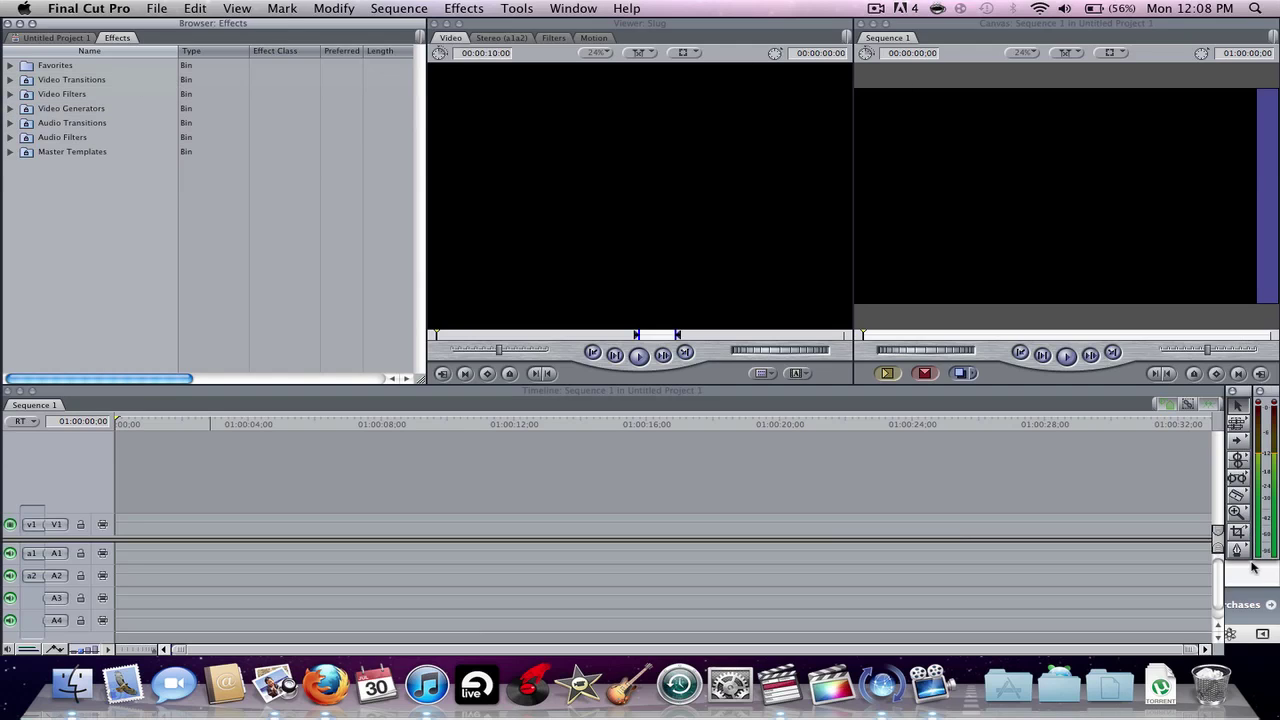
{"action": "left_click_drag", "start_coordinate": [1248, 565], "coordinate": [1244, 645]}
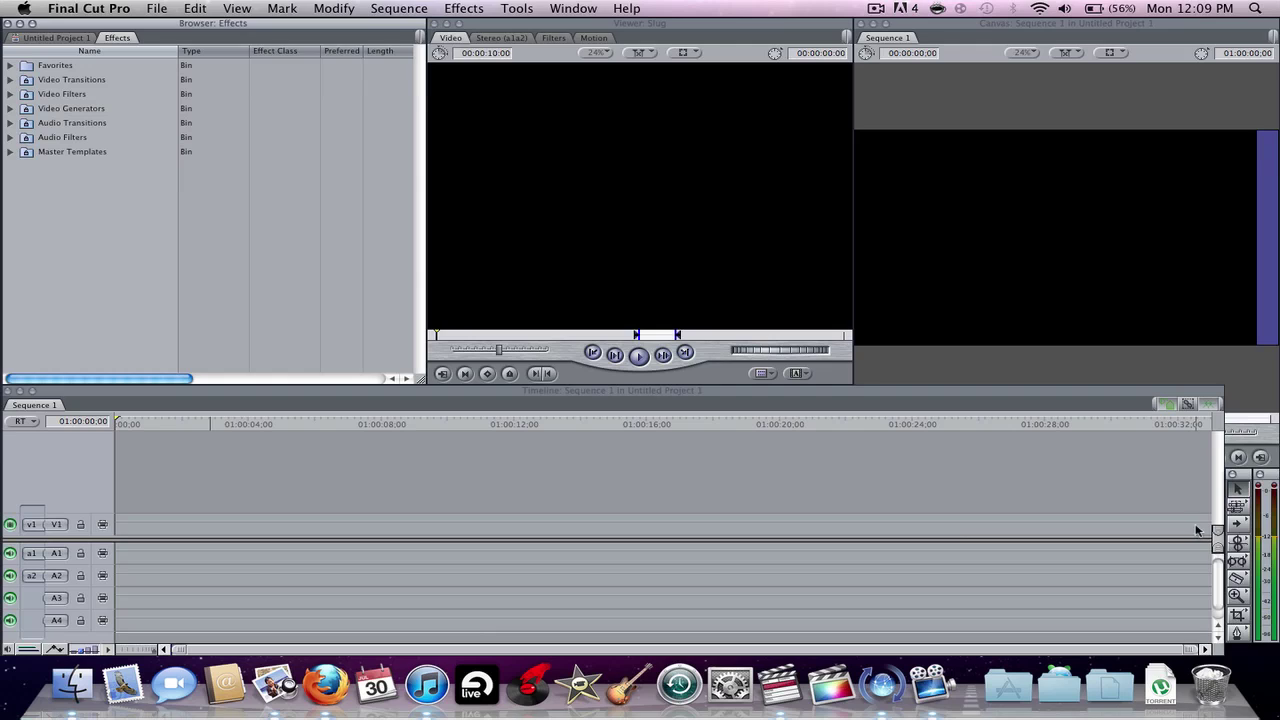
Reopen the Video Generators bin to show the Bars and Tone generators.
{"action": "left_click", "coordinate": [4, 132]}
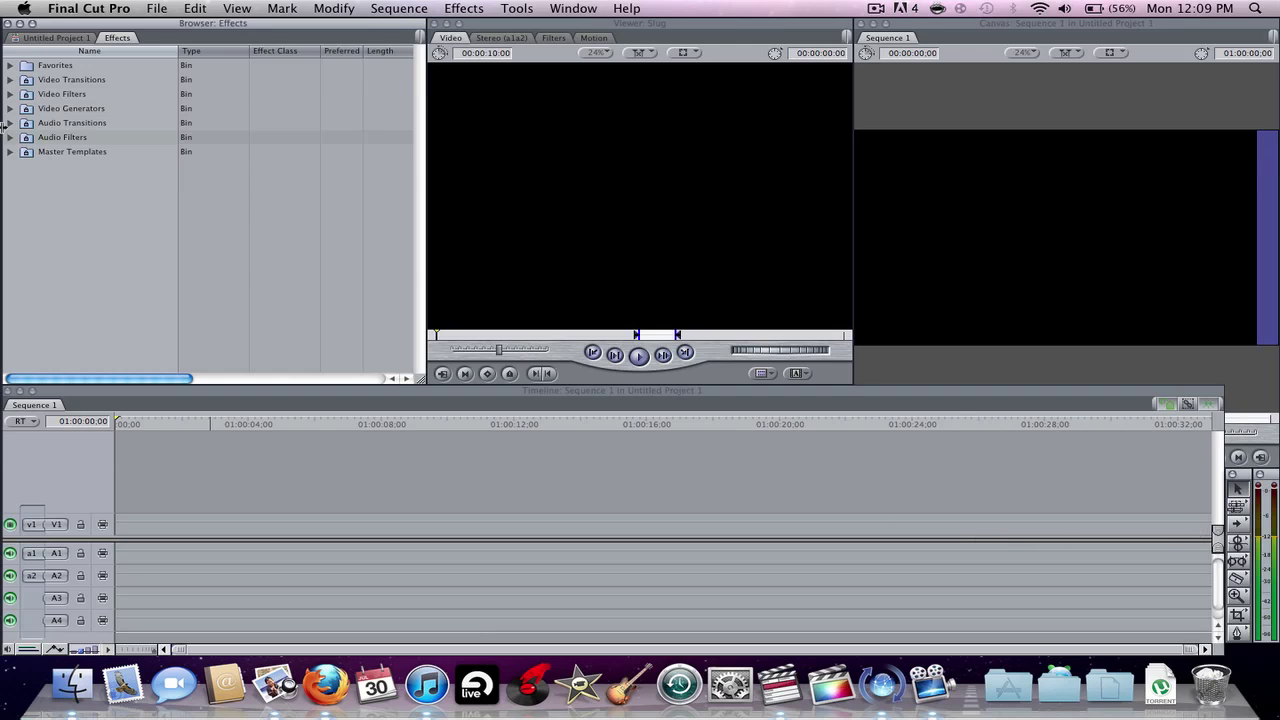
{"action": "left_click", "coordinate": [10, 108]}
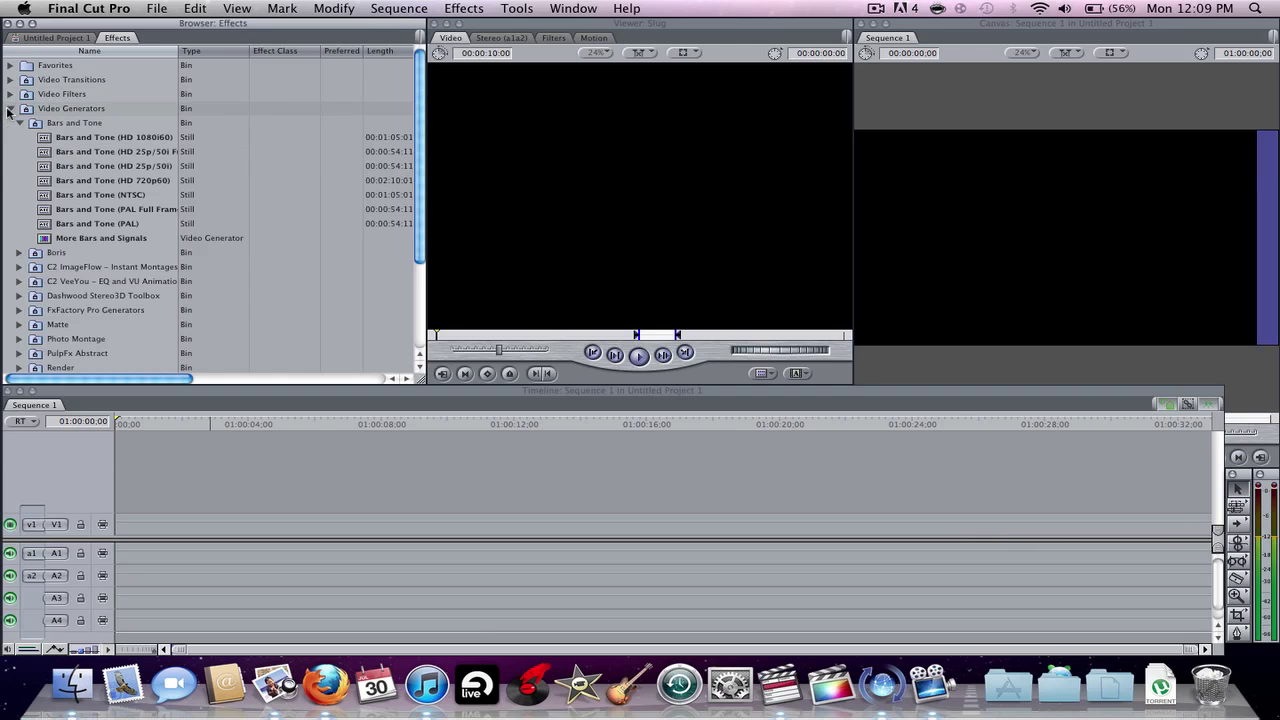
{"action": "key", "text": "d"}
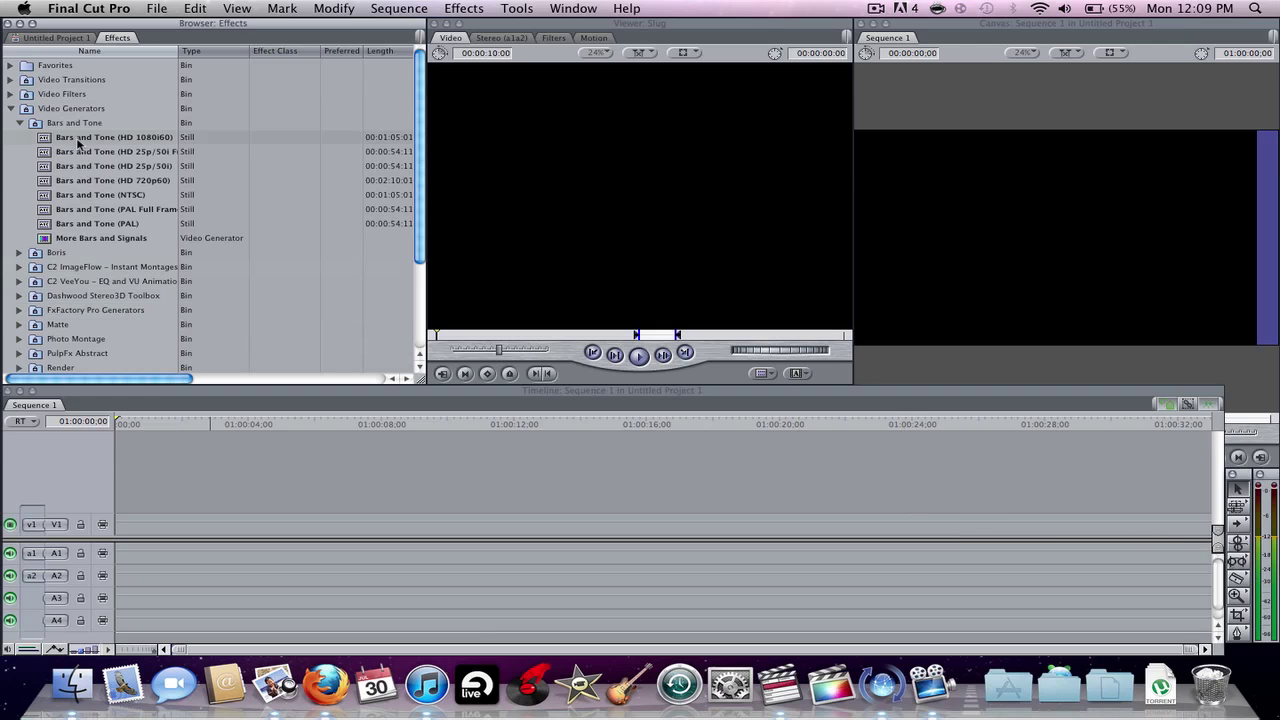
Place the Bars and Tone (HD 1080i60) generator at the start of track V1 and return the playhead to the sequence start.
{"action": "left_click_drag", "start_coordinate": [59, 140], "coordinate": [133, 136]}
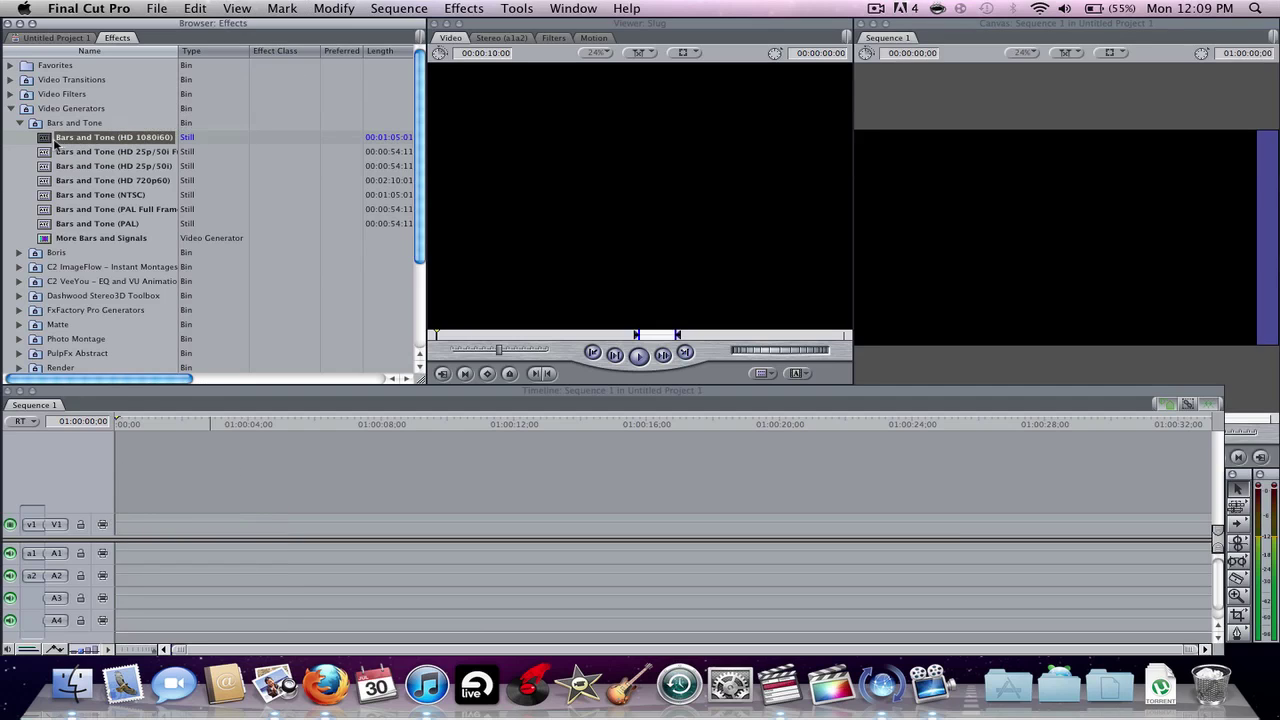
{"action": "left_click_drag", "start_coordinate": [44, 142], "coordinate": [130, 530]}
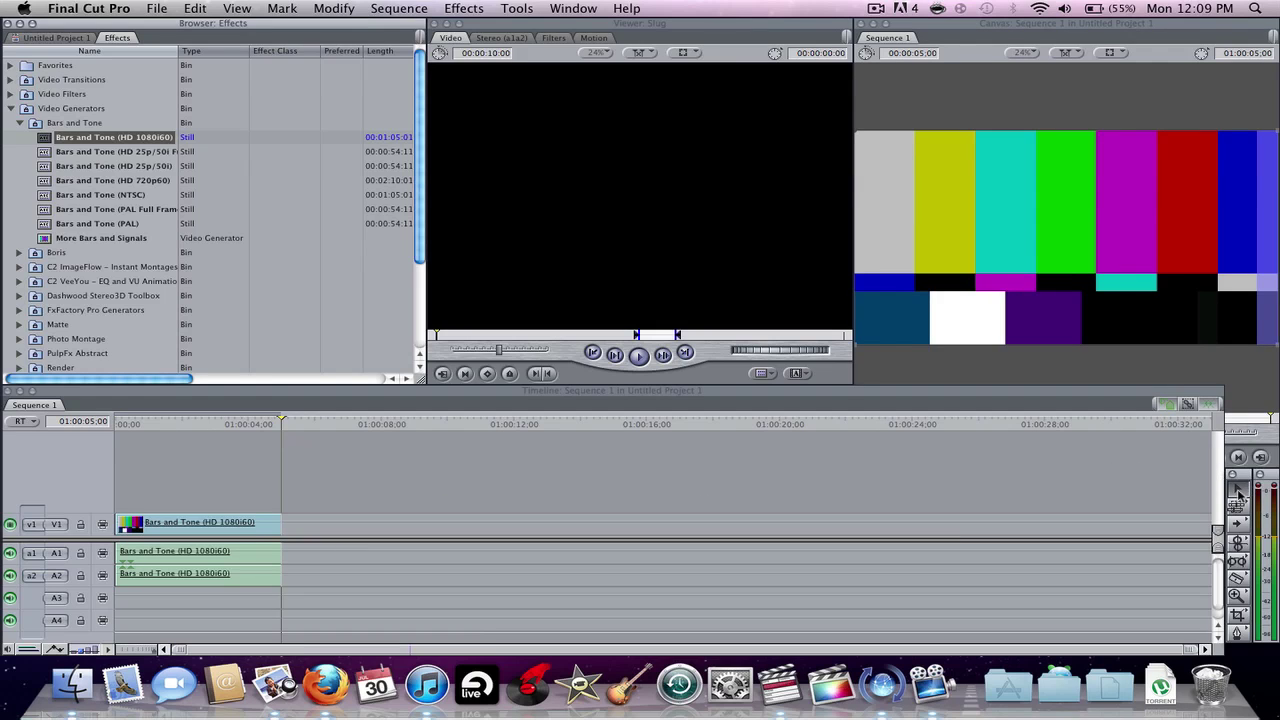
{"action": "left_click_drag", "start_coordinate": [165, 420], "coordinate": [72, 427]}
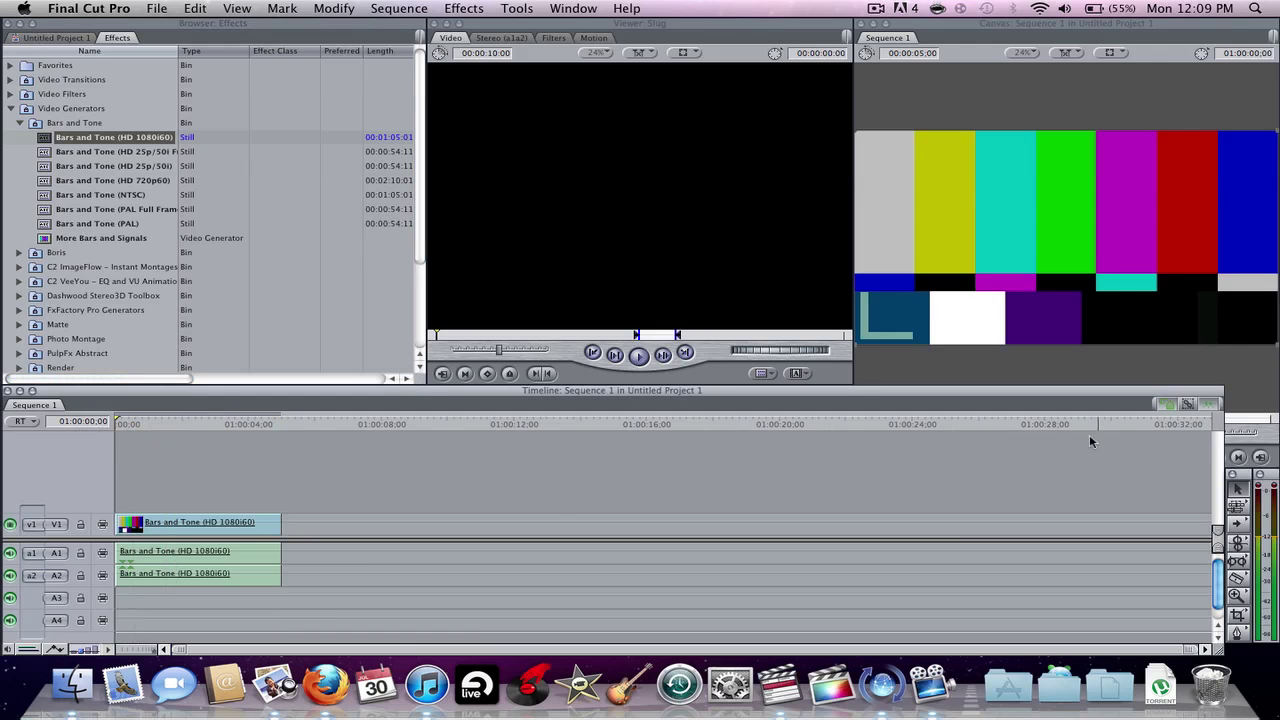
Select the Bars and Tone video and audio clips, and split the V1 clip about 2 seconds in with the Razor Blade tool.
{"action": "left_click", "coordinate": [207, 528]}
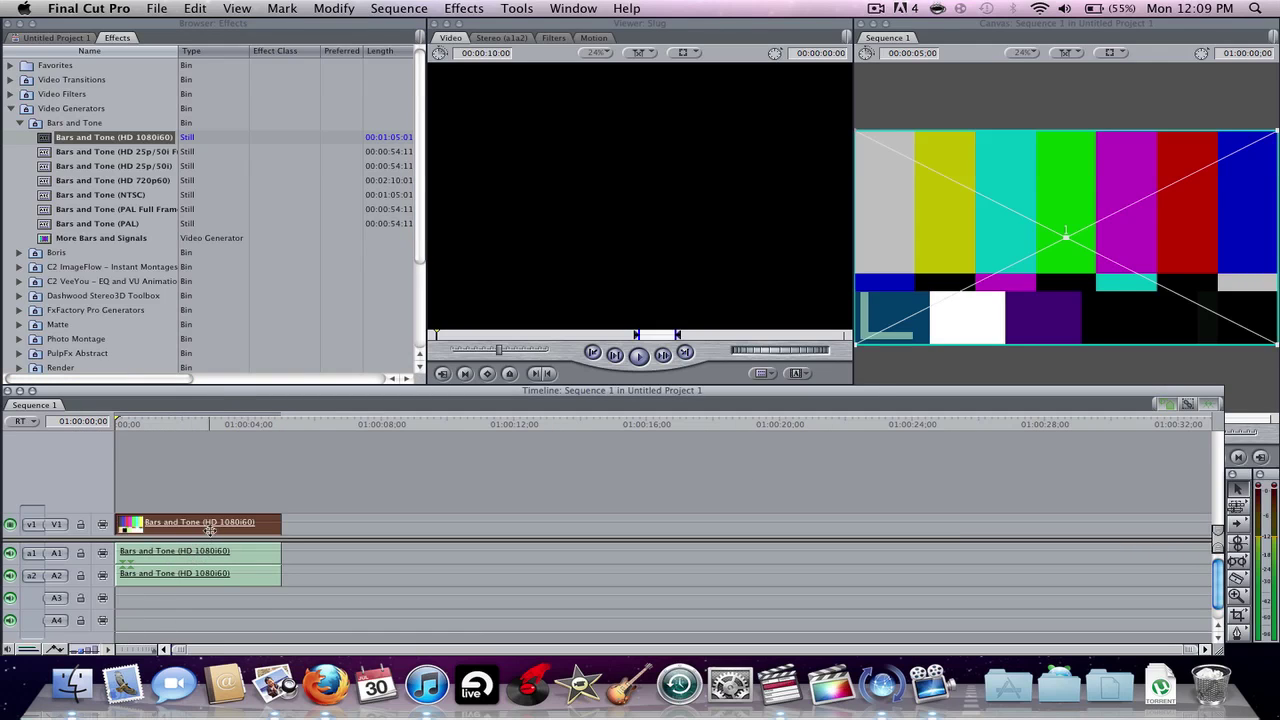
{"action": "mouse_move", "coordinate": [227, 563]}
{"action": "left_mouse_down"}
{"action": "mouse_move", "coordinate": [230, 532]}
{"action": "mouse_move", "coordinate": [286, 500]}
{"action": "mouse_move", "coordinate": [295, 475]}
{"action": "mouse_move", "coordinate": [247, 563]}
{"action": "mouse_move", "coordinate": [227, 563]}
{"action": "left_mouse_up"}
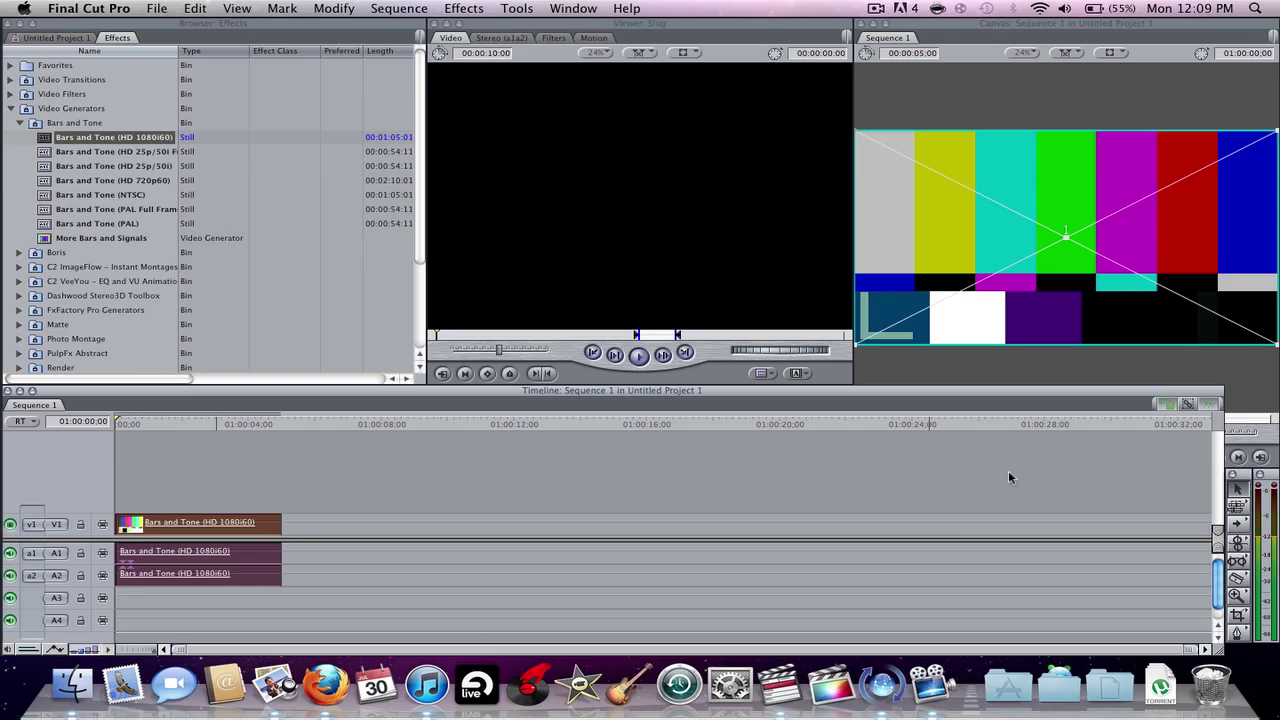
{"action": "left_click", "coordinate": [1237, 578]}
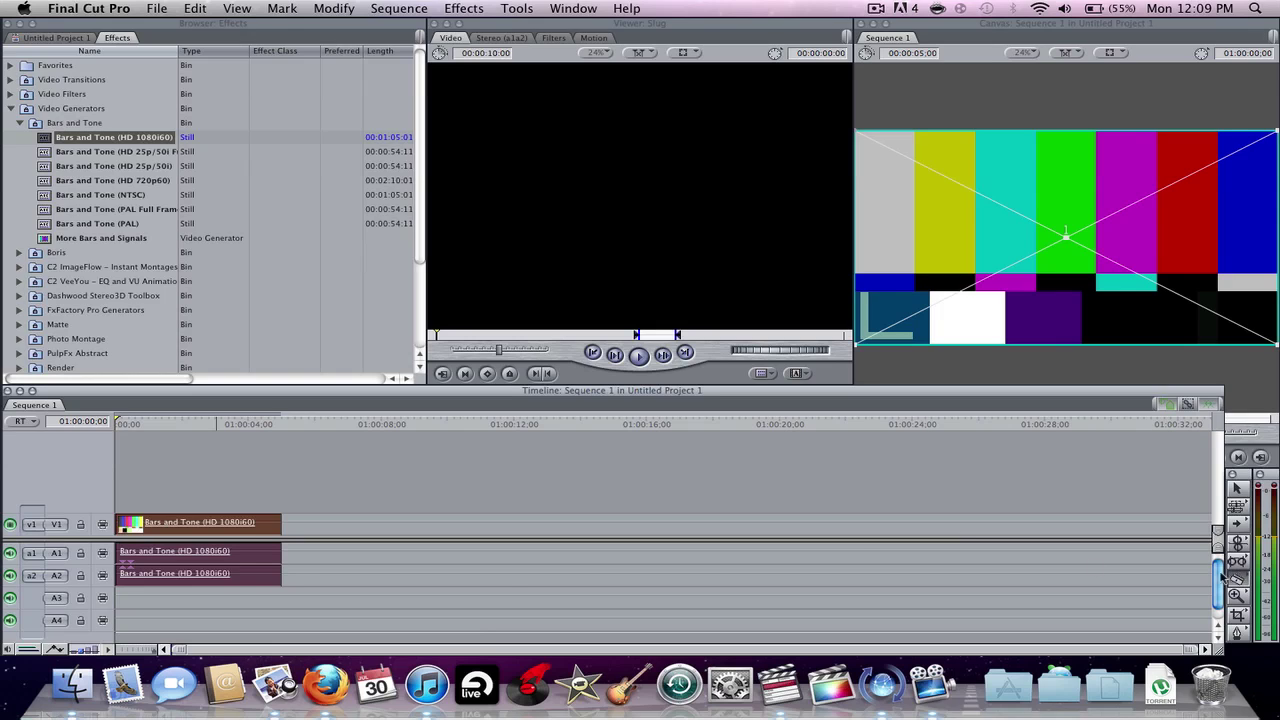
{"action": "left_click", "coordinate": [192, 525]}
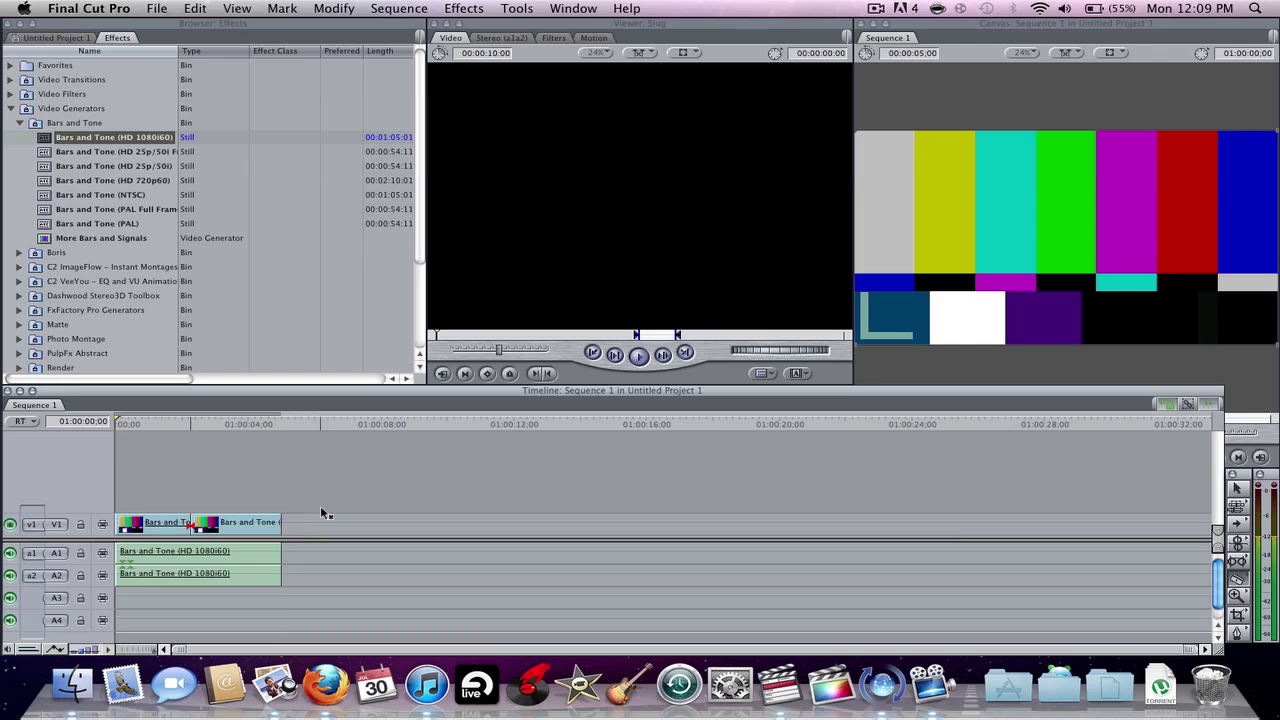
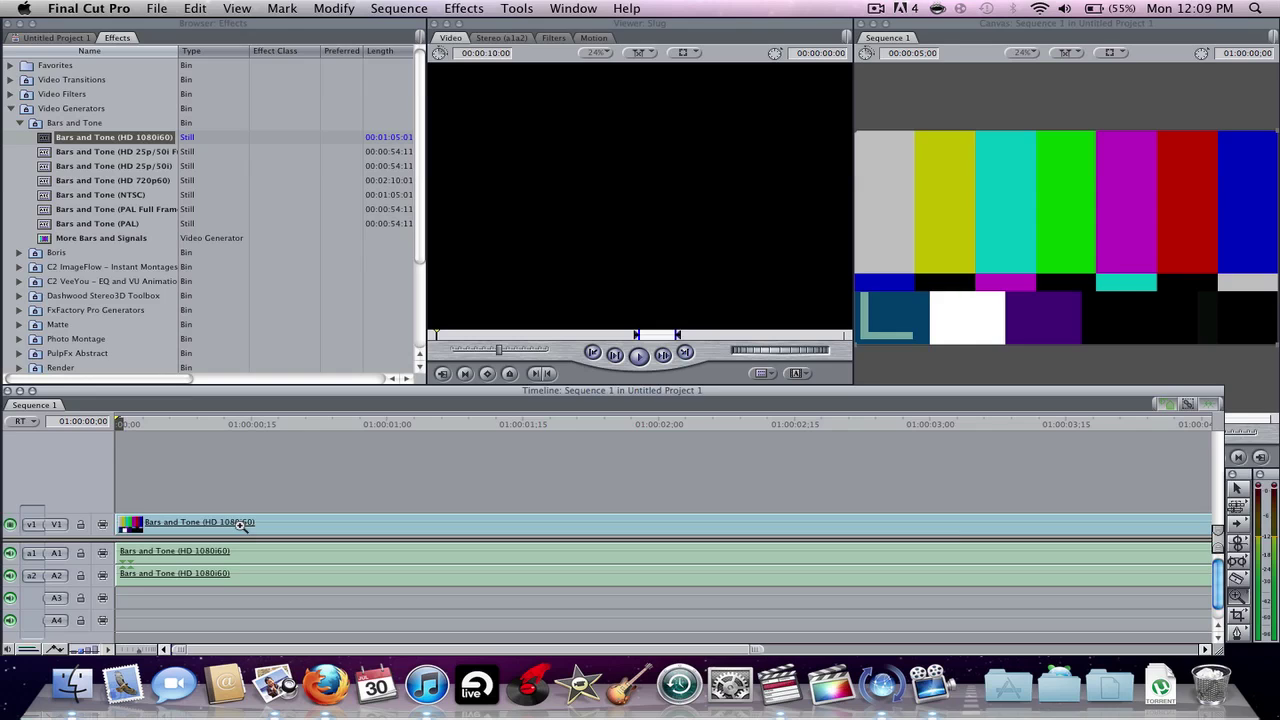
Remove the Bars and Tone clips from the Timeline and undo the removal.
{"action": "key", "text": "Delete"}
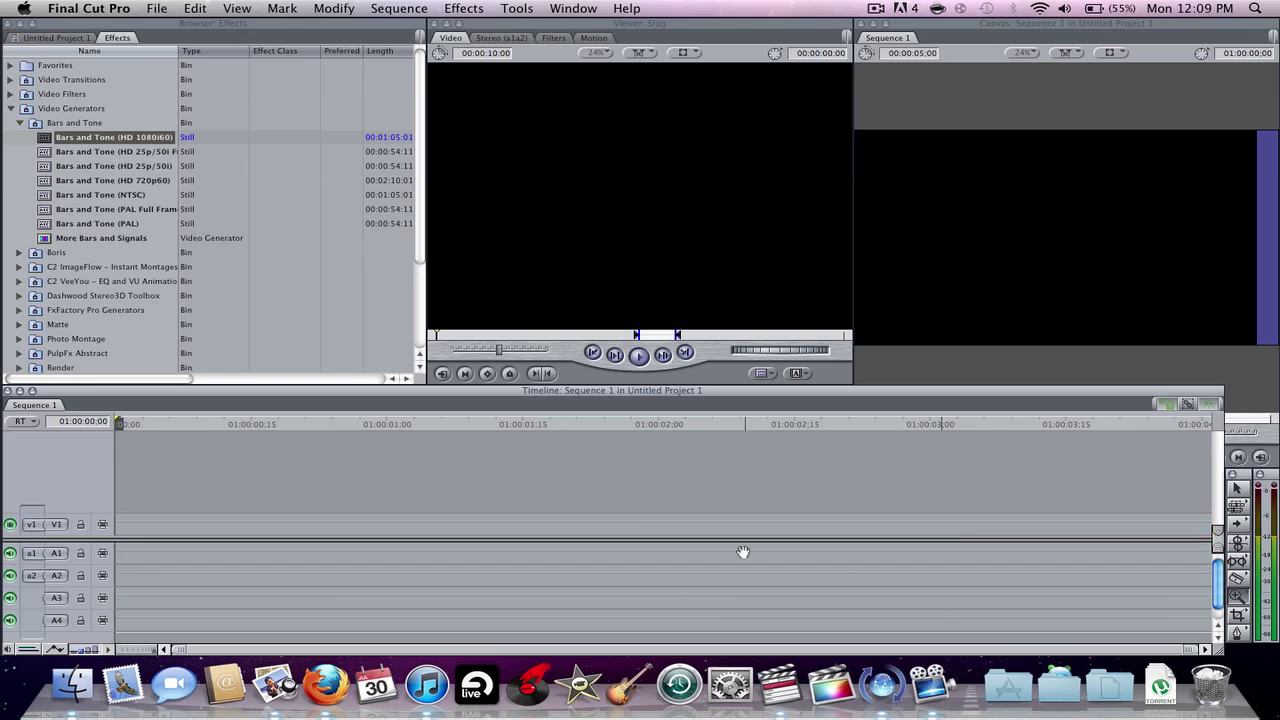
{"action": "key", "text": "super+z"}
{"action": "scroll", "coordinate": [1050, 507], "scroll_direction": "left", "scroll_amount": 5}
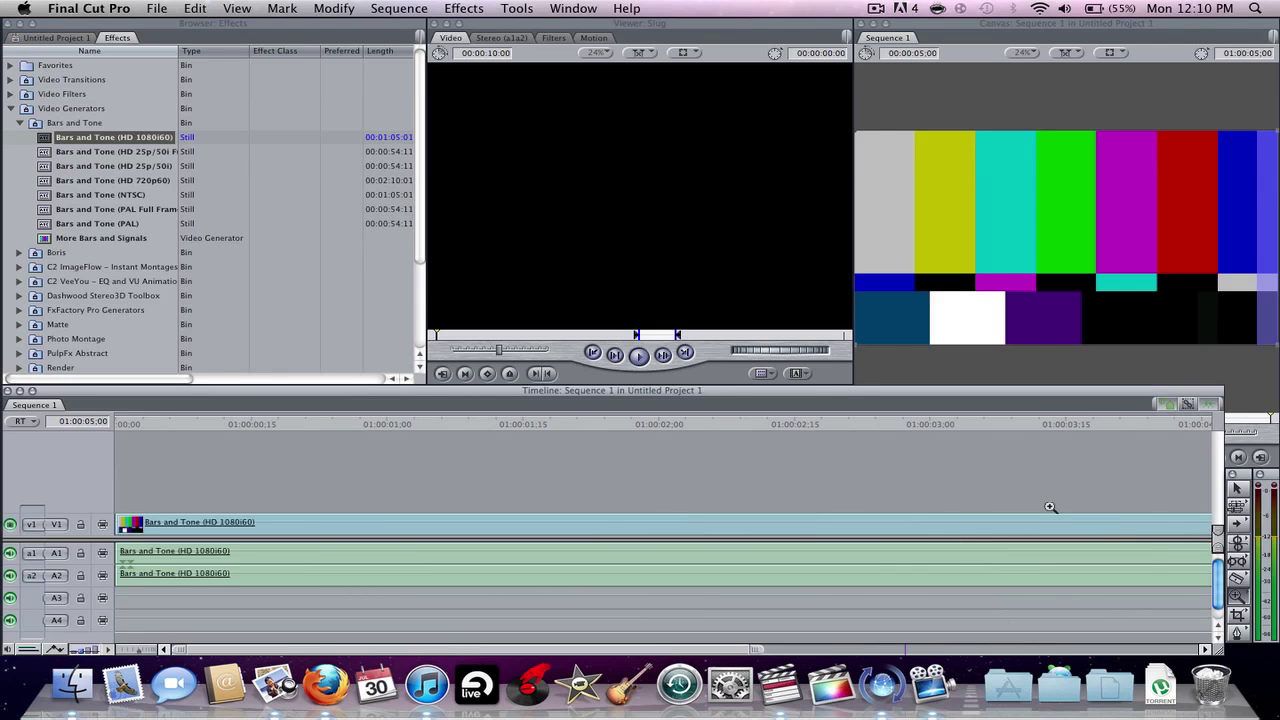
Zoom the Timeline out with the Zoom Out tool until the full Bars and Tone clip fits with 4-second ruler spacing.
{"action": "left_click", "coordinate": [1240, 595]}
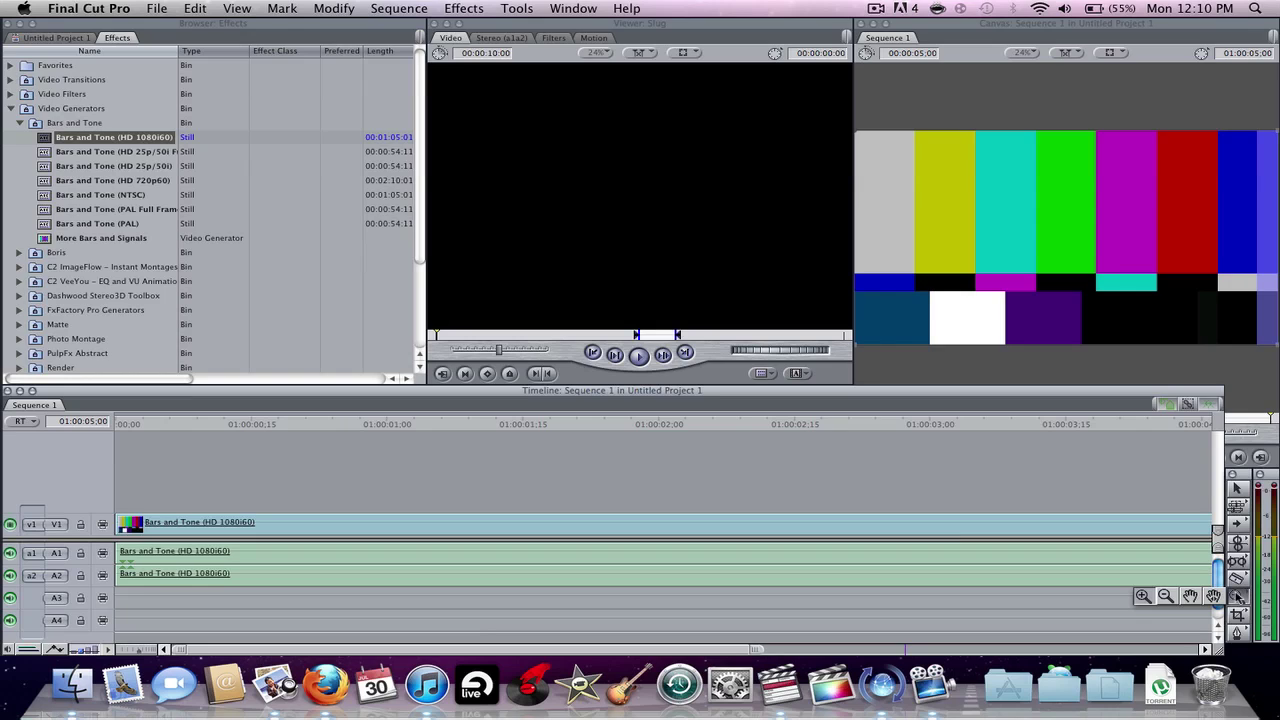
{"action": "left_click", "coordinate": [1175, 597]}
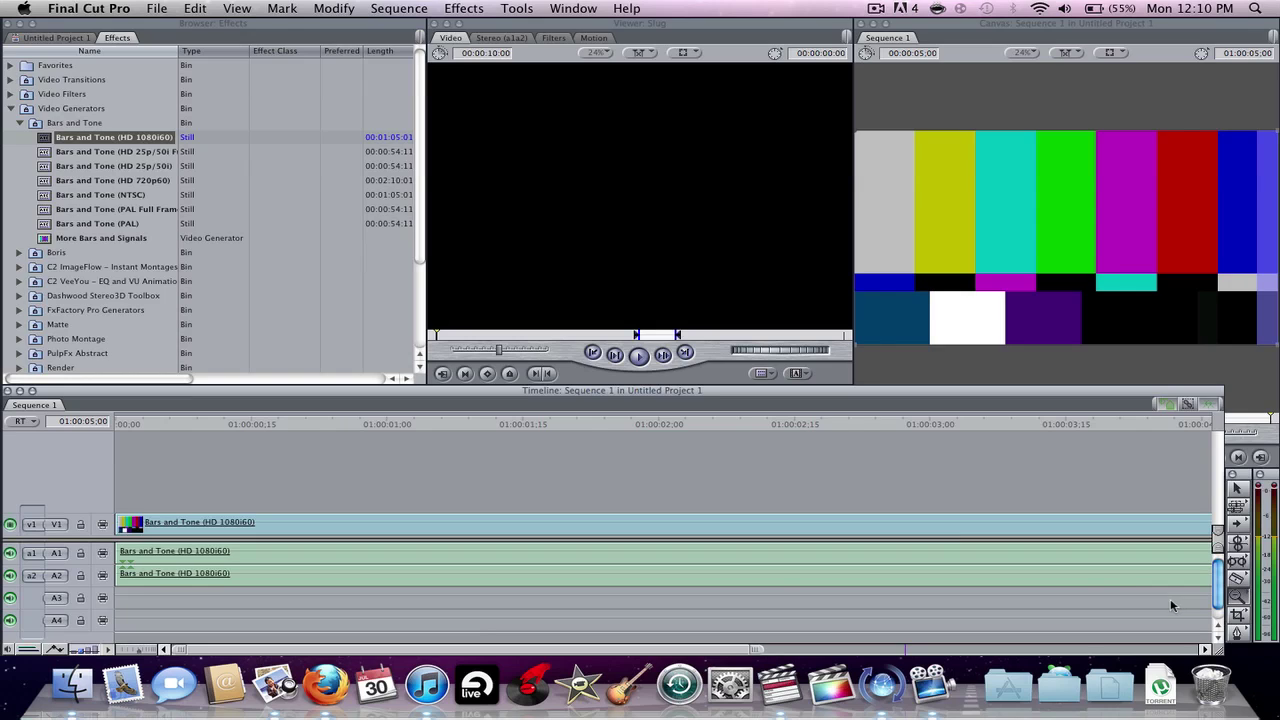
{"action": "left_click", "coordinate": [785, 497]}
{"action": "left_click", "coordinate": [785, 497]}
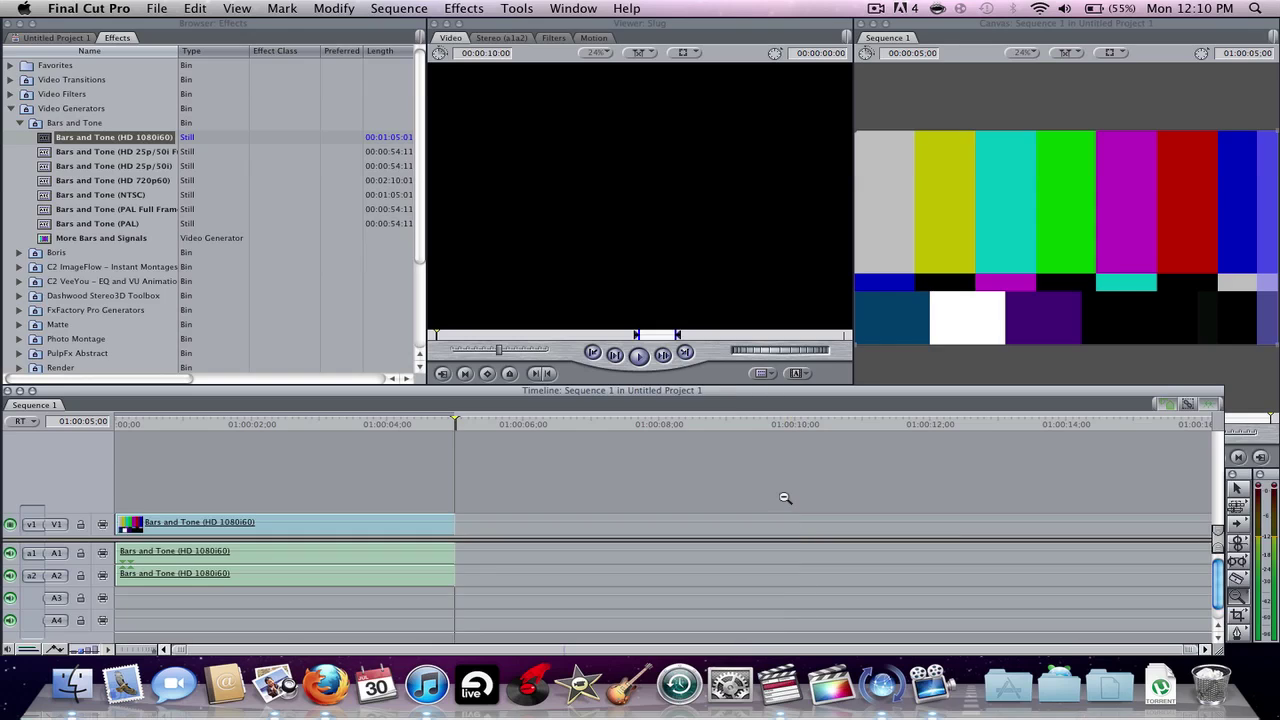
{"action": "left_click", "coordinate": [785, 497]}
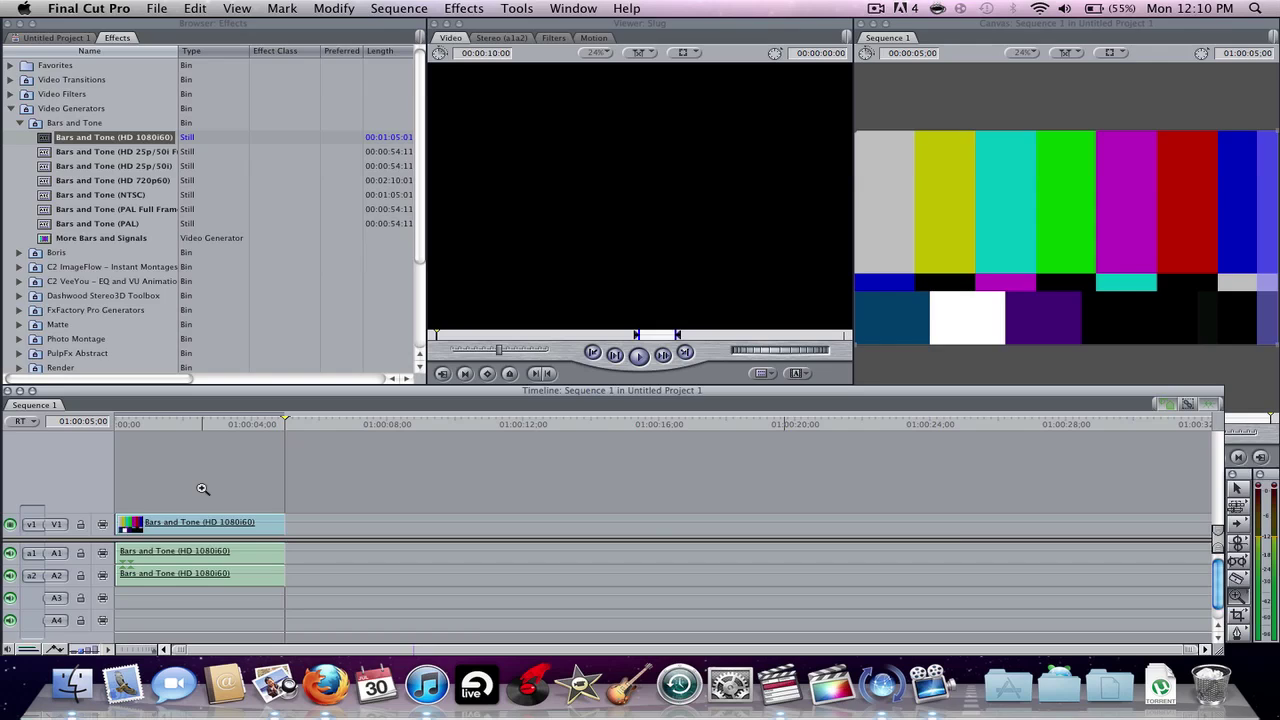
Zoom the Timeline out to 15-second ruler spacing and back in to 4-second spacing.
{"action": "left_click_drag", "start_coordinate": [1237, 596], "coordinate": [1169, 600]}
{"action": "left_click", "coordinate": [385, 469]}
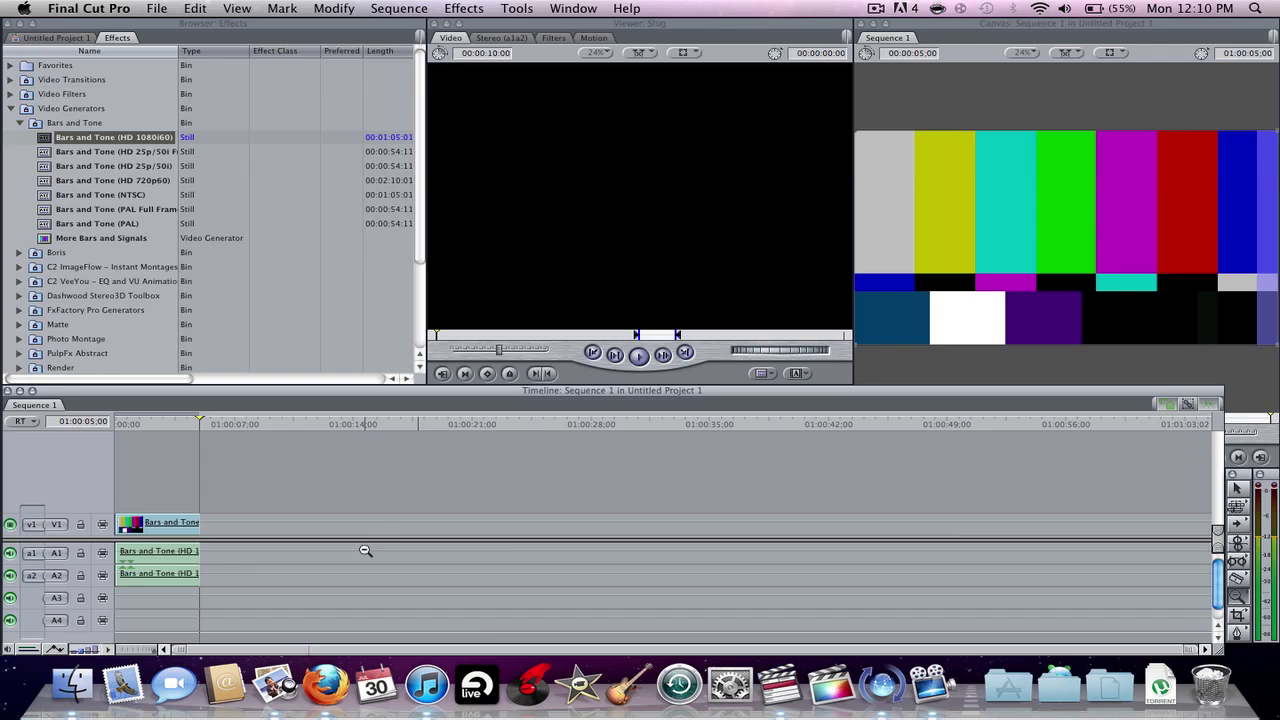
{"action": "left_click", "coordinate": [381, 507]}
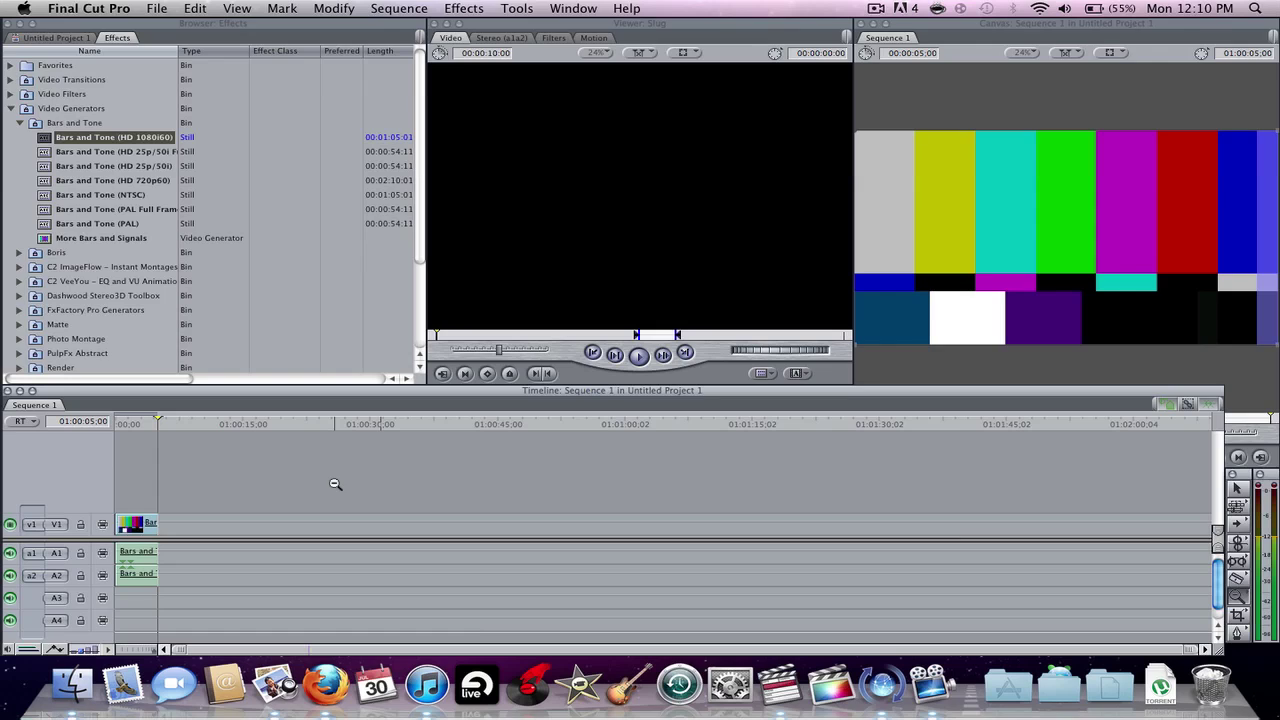
{"action": "key", "text": "super+equal"}
{"action": "key", "text": "super+equal"}
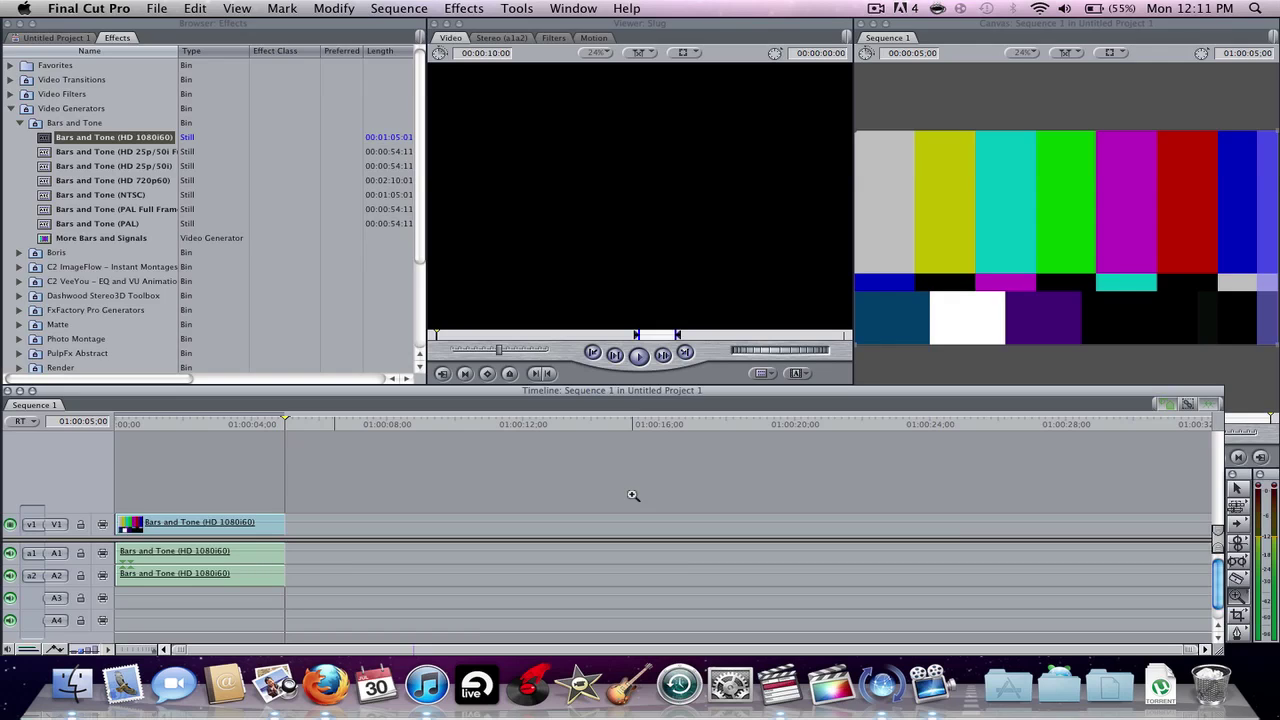
Select the Bars and Tone video clip on V1, and switch between the Zoom and Selection tools, ending on the Selection tool.
{"action": "key", "text": "a"}
{"action": "left_click_drag", "start_coordinate": [250, 522], "coordinate": [217, 530]}
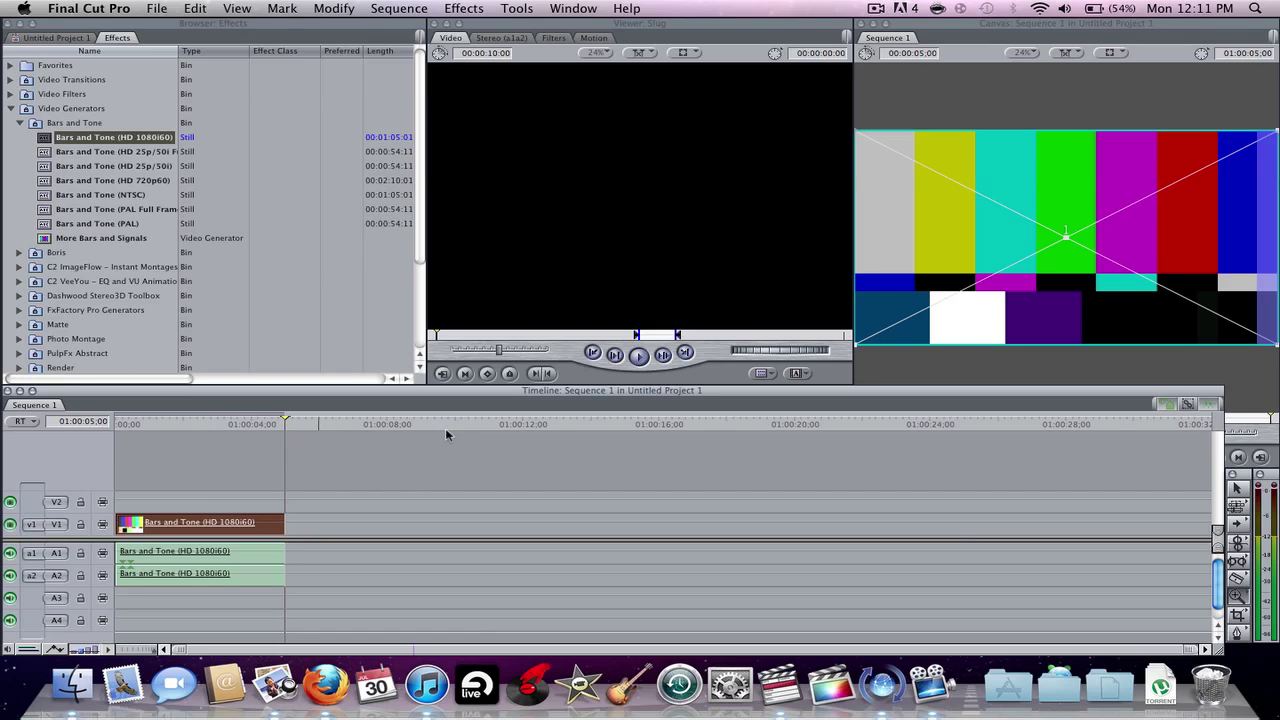
{"action": "key", "text": "z"}
{"action": "key", "text": "a"}
{"action": "left_click", "coordinate": [1237, 490]}
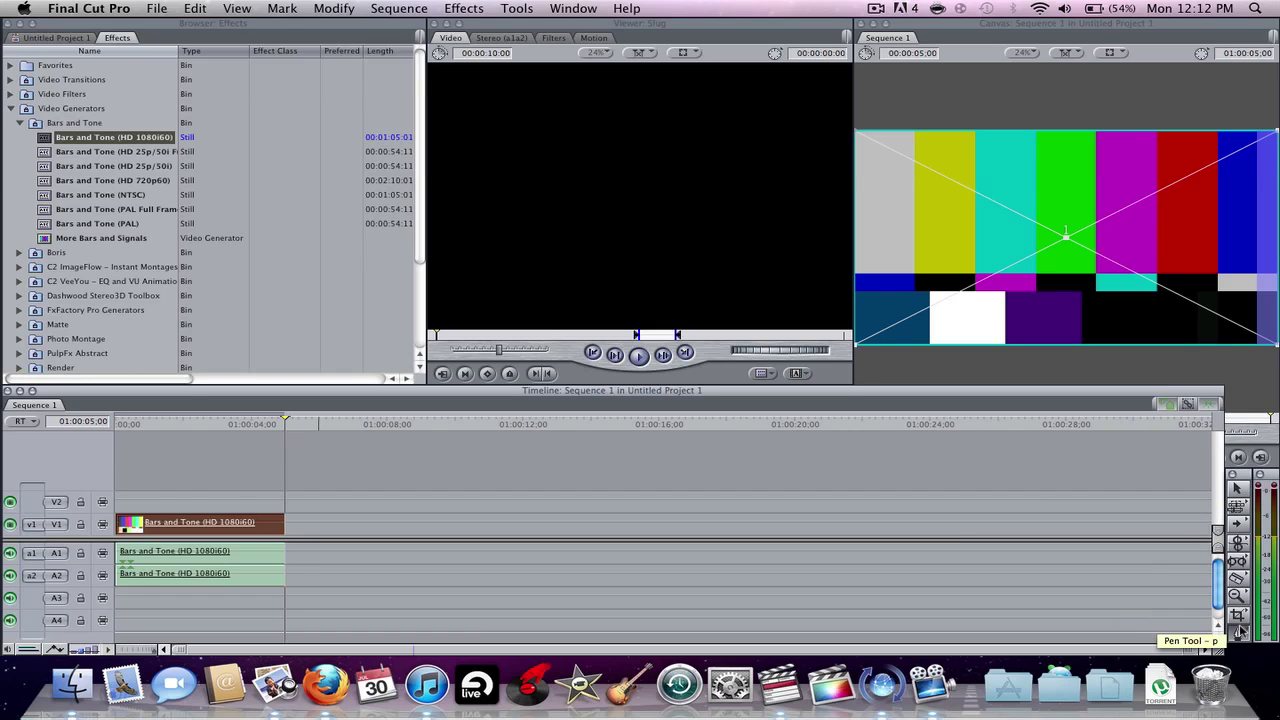
{"action": "mouse_move", "coordinate": [284, 522]}
{"action": "left_mouse_down"}
{"action": "mouse_move", "coordinate": [298, 499]}
{"action": "mouse_move", "coordinate": [318, 515]}
{"action": "mouse_move", "coordinate": [284, 522]}
{"action": "mouse_move", "coordinate": [320, 524]}
{"action": "mouse_move", "coordinate": [284, 524]}
{"action": "left_mouse_up"}
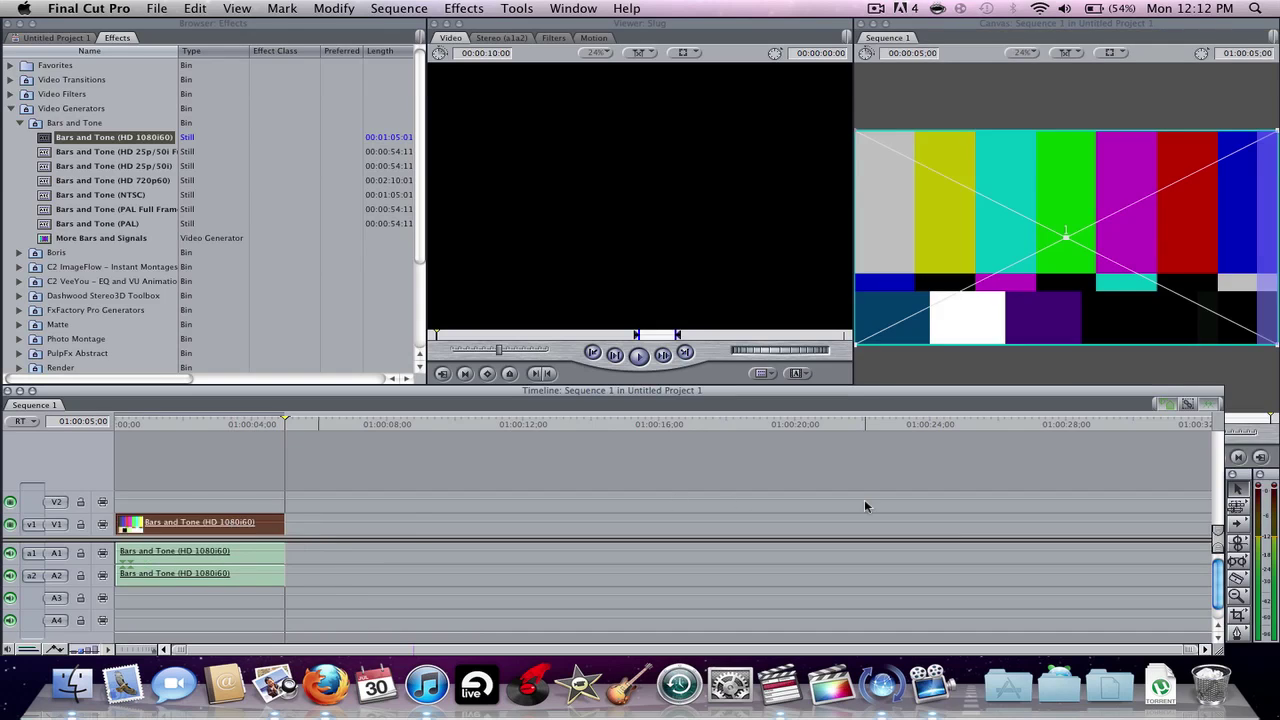
Collapse the Video Generators bin in the Effects list.
{"action": "left_click", "coordinate": [10, 108]}
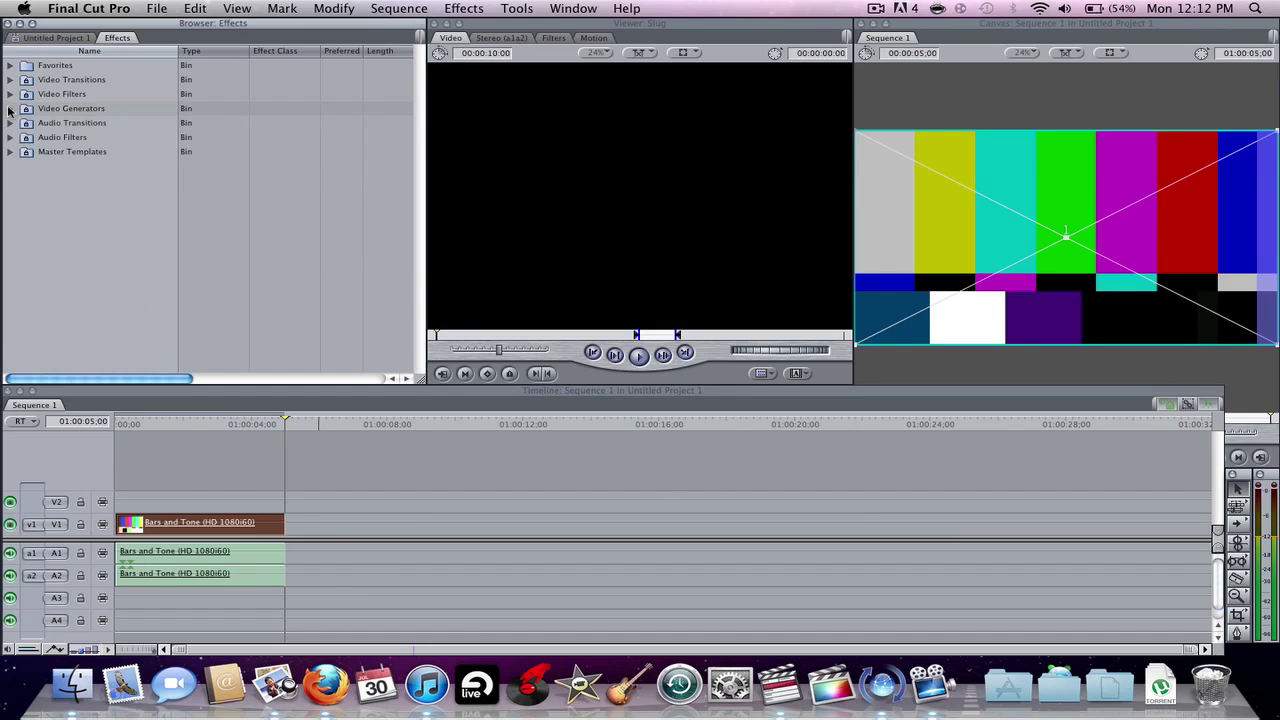
{"action": "left_click", "coordinate": [190, 160]}
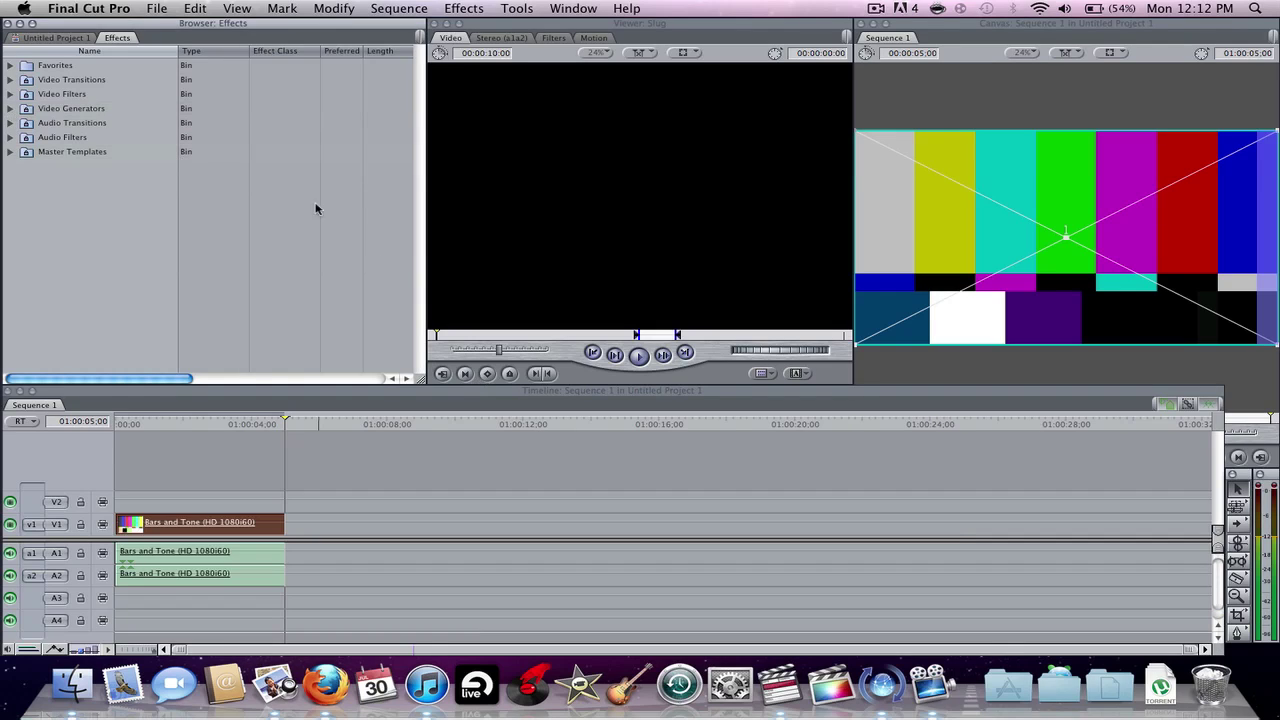
{"action": "left_click", "coordinate": [275, 126]}
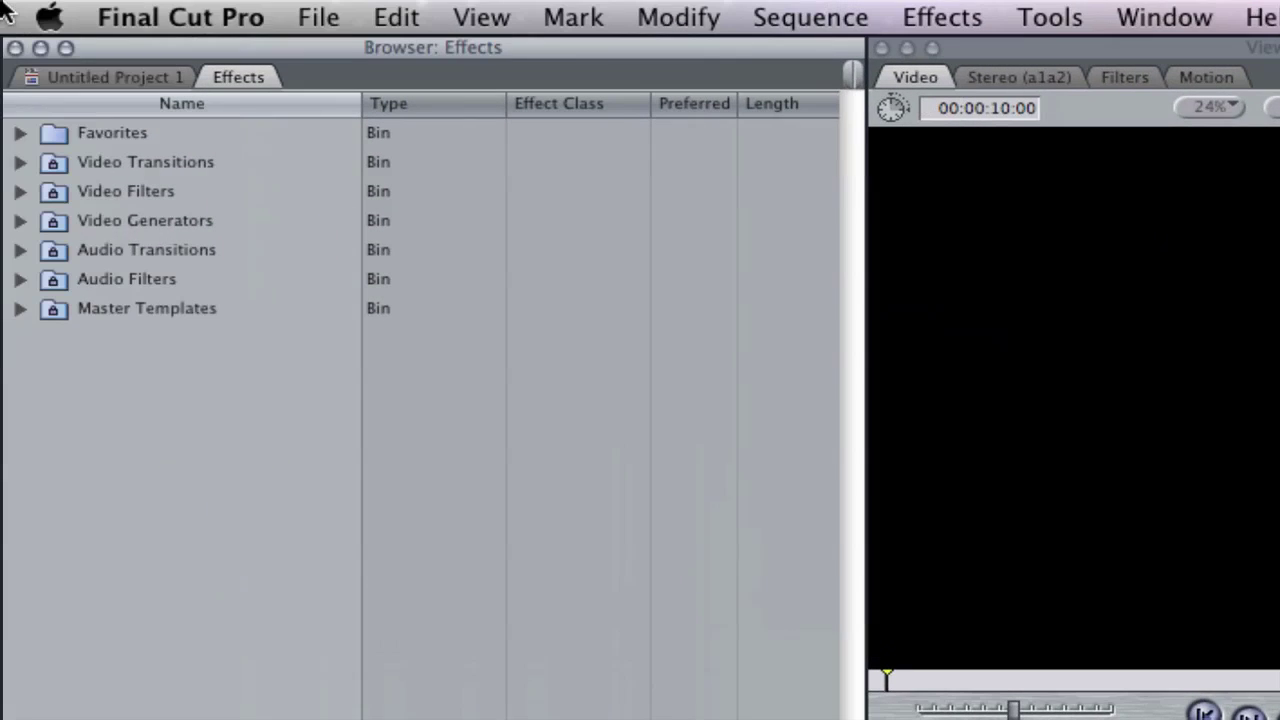
Open the User Preferences, examine the General settings and the Audio Playback Quality choices, and accept the dialog.
{"action": "left_click", "coordinate": [55, 10]}
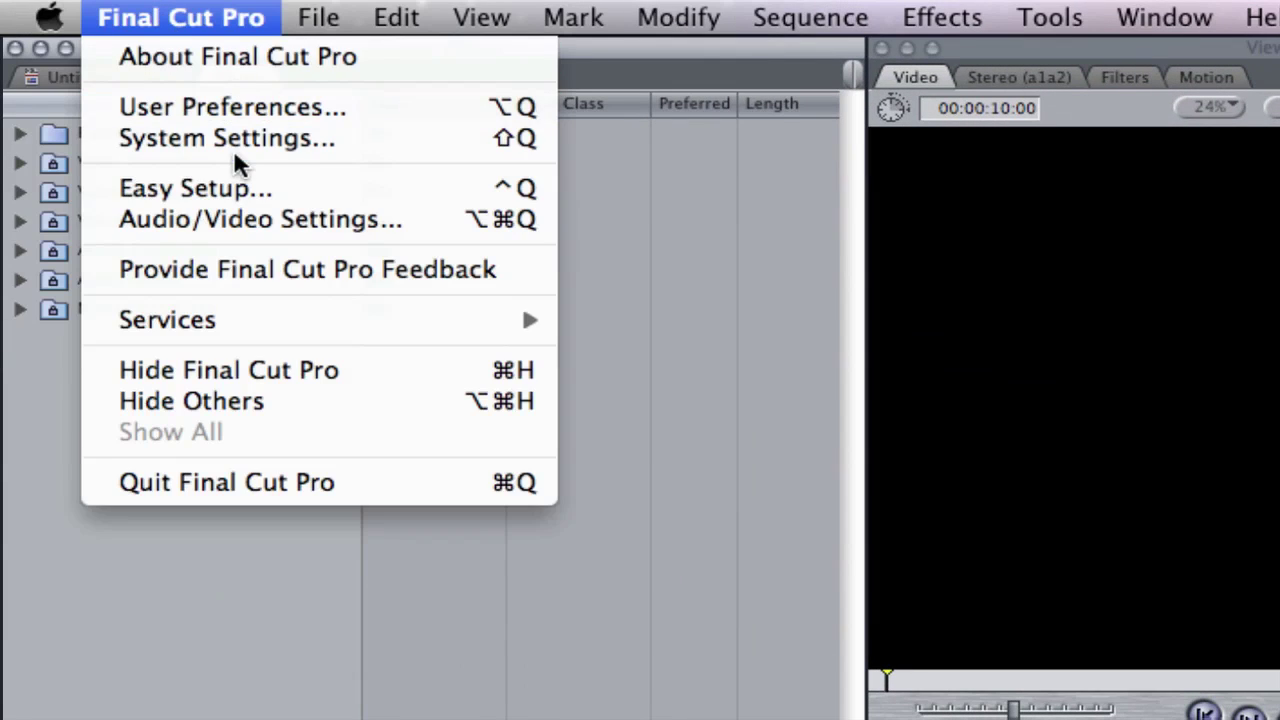
{"action": "left_click", "coordinate": [274, 116]}
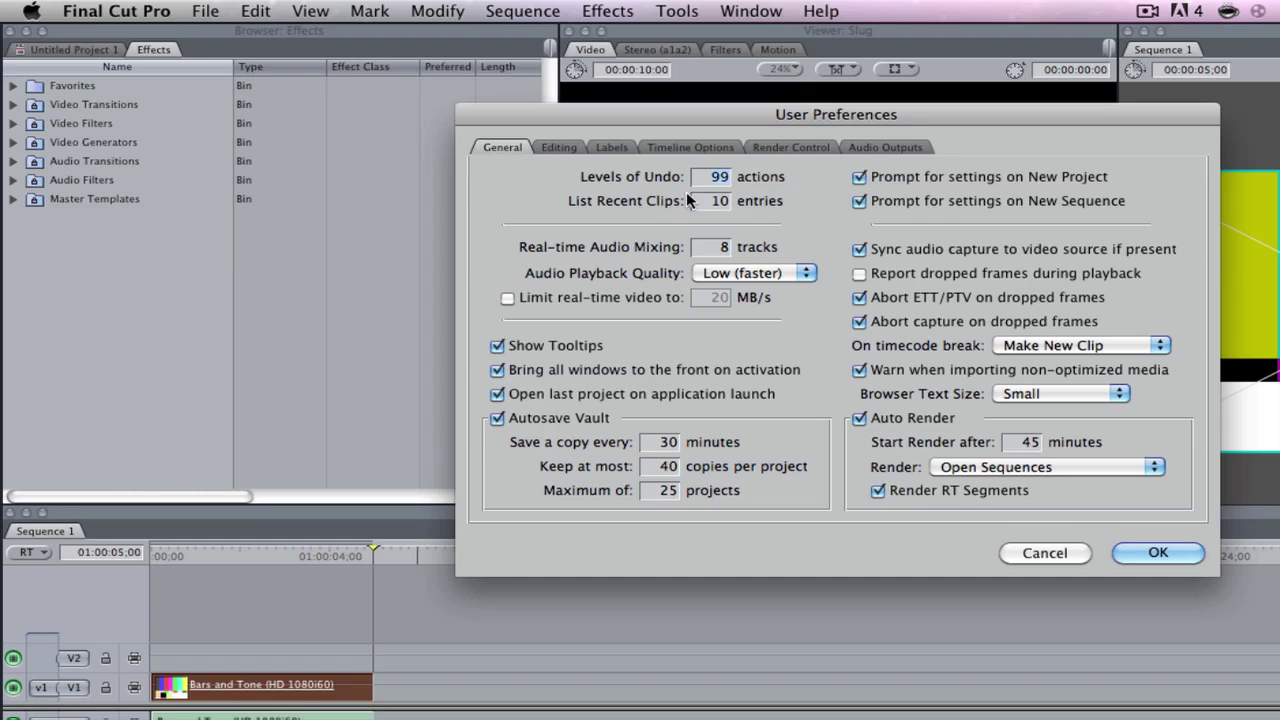
{"action": "left_click", "coordinate": [762, 273]}
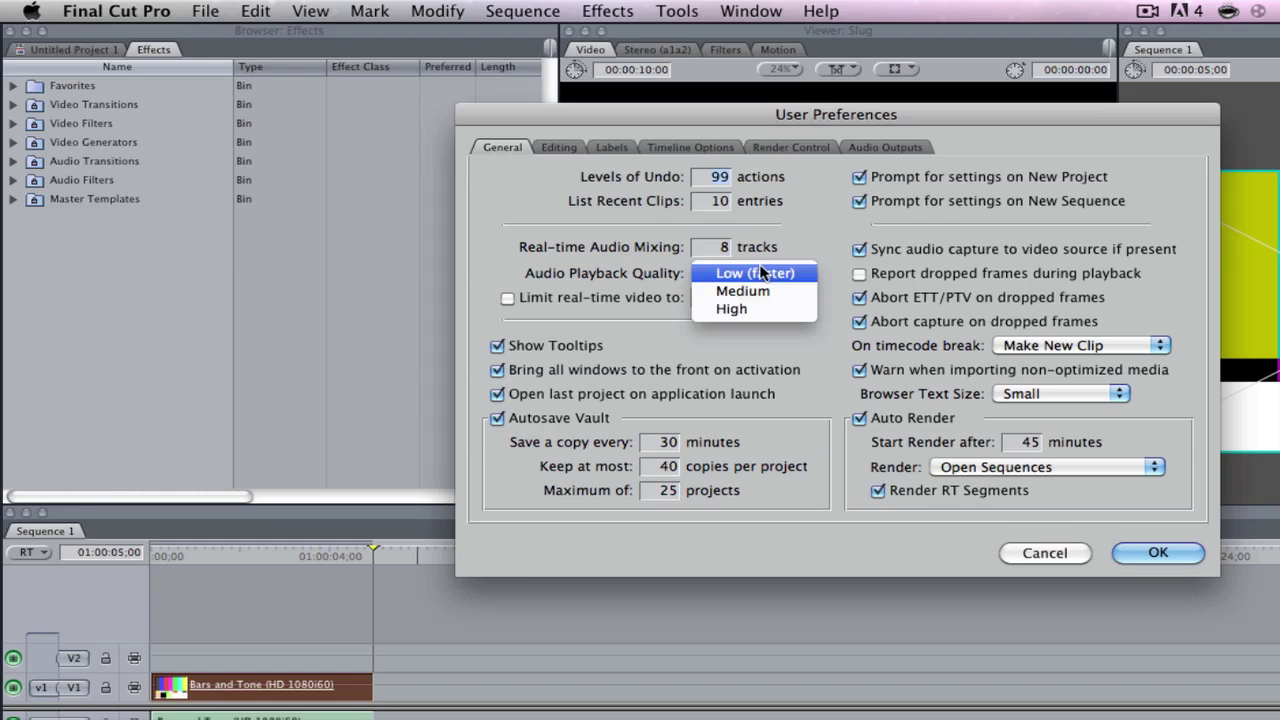
{"action": "left_click", "coordinate": [787, 231]}
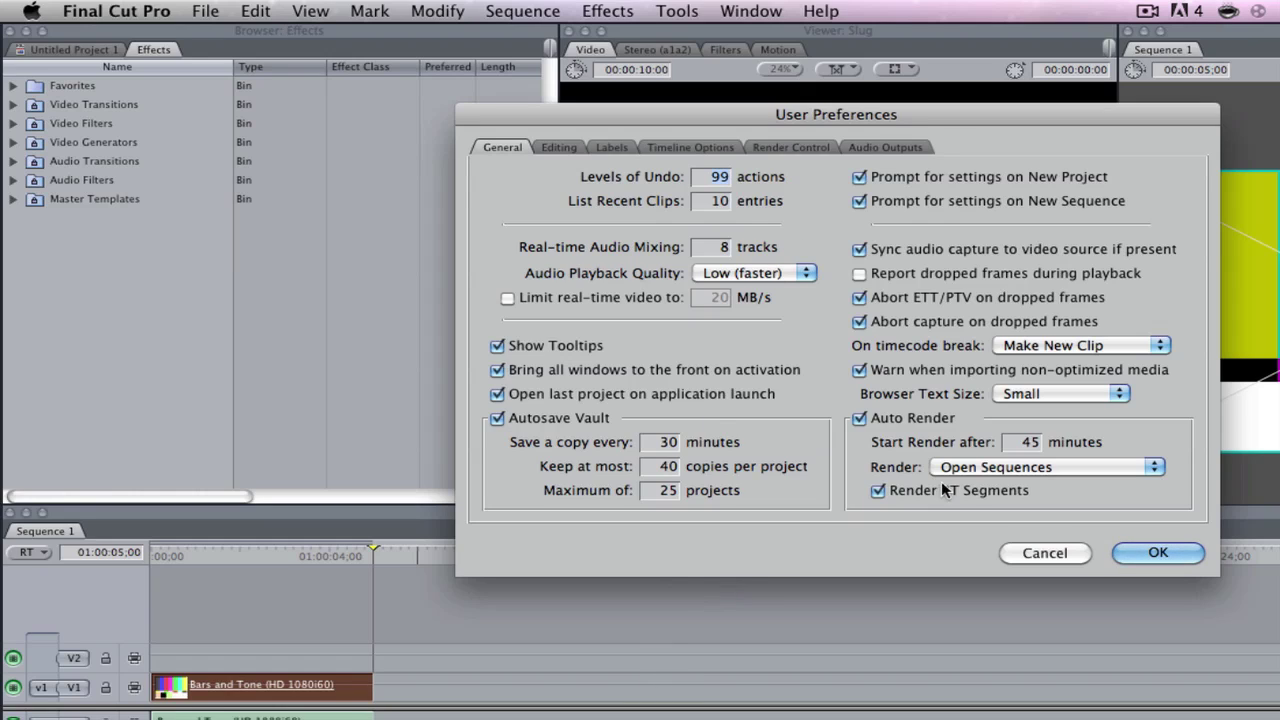
{"action": "left_click", "coordinate": [1145, 553]}
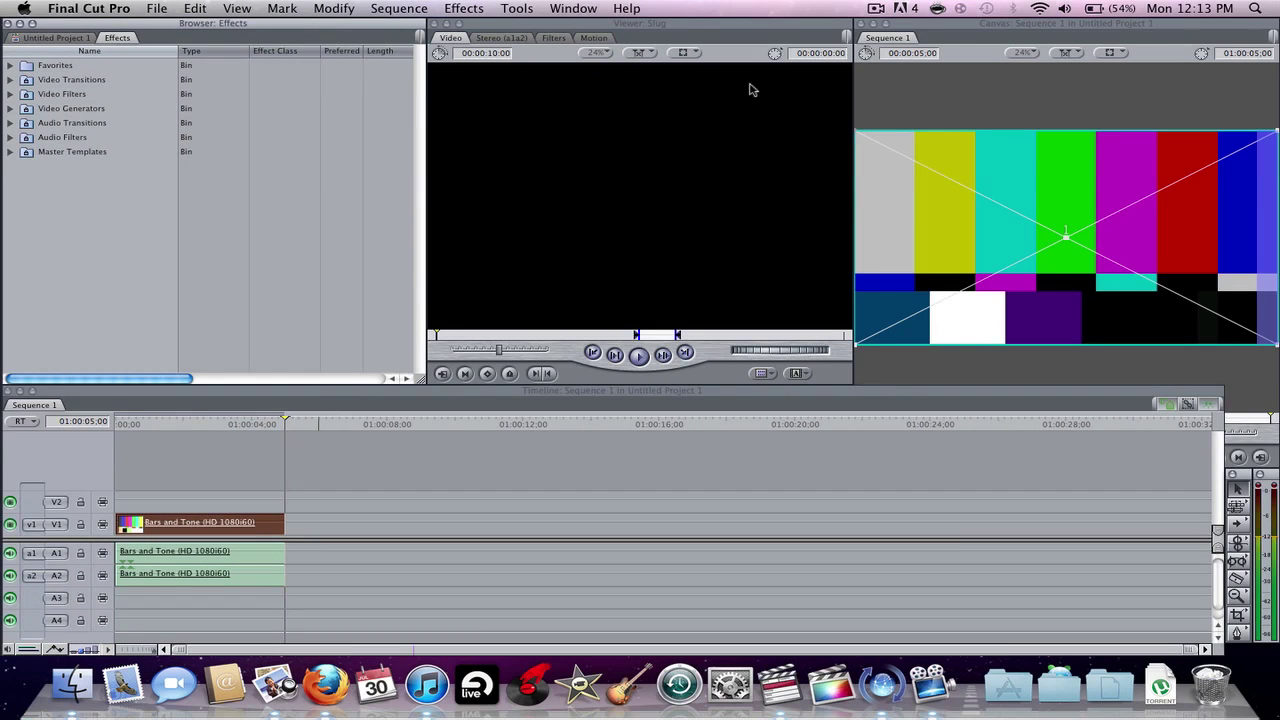
Open the Bars and Tone audio clip in the Viewer and examine its waveform from the clip's start to its out point.
{"action": "double_click", "coordinate": [234, 573]}
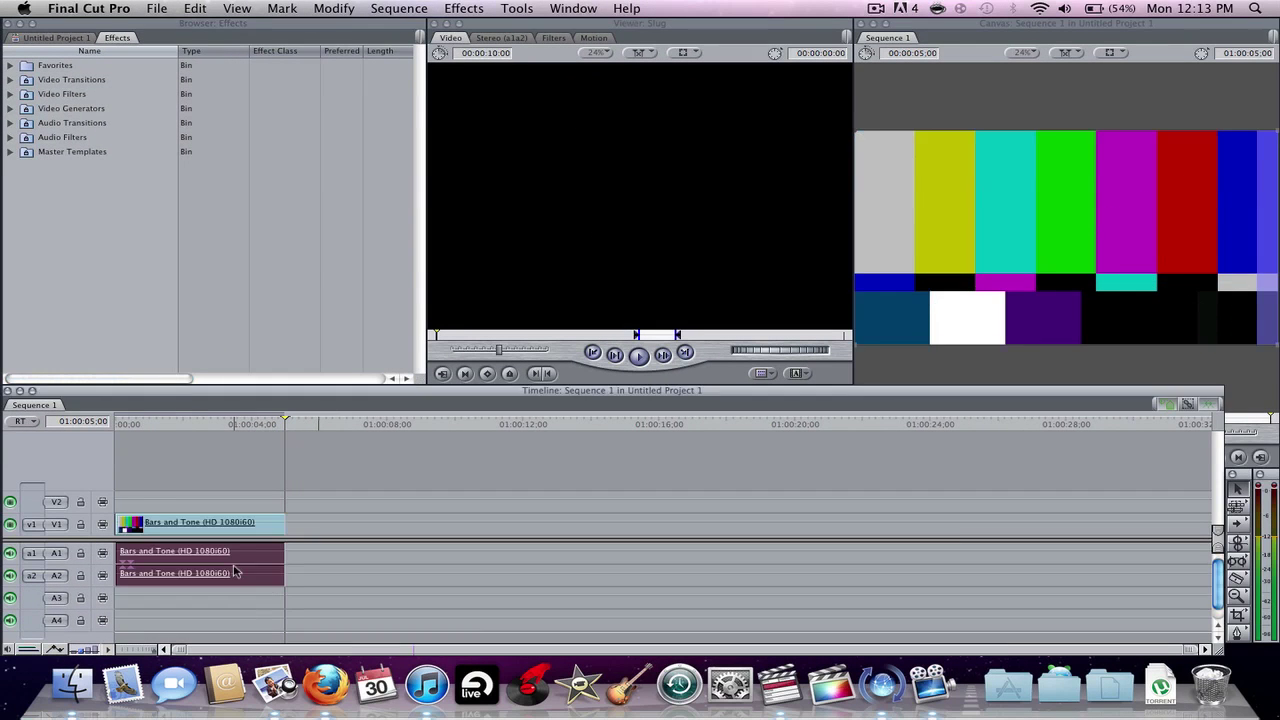
{"action": "scroll", "coordinate": [524, 166], "scroll_direction": "left", "scroll_amount": 10}
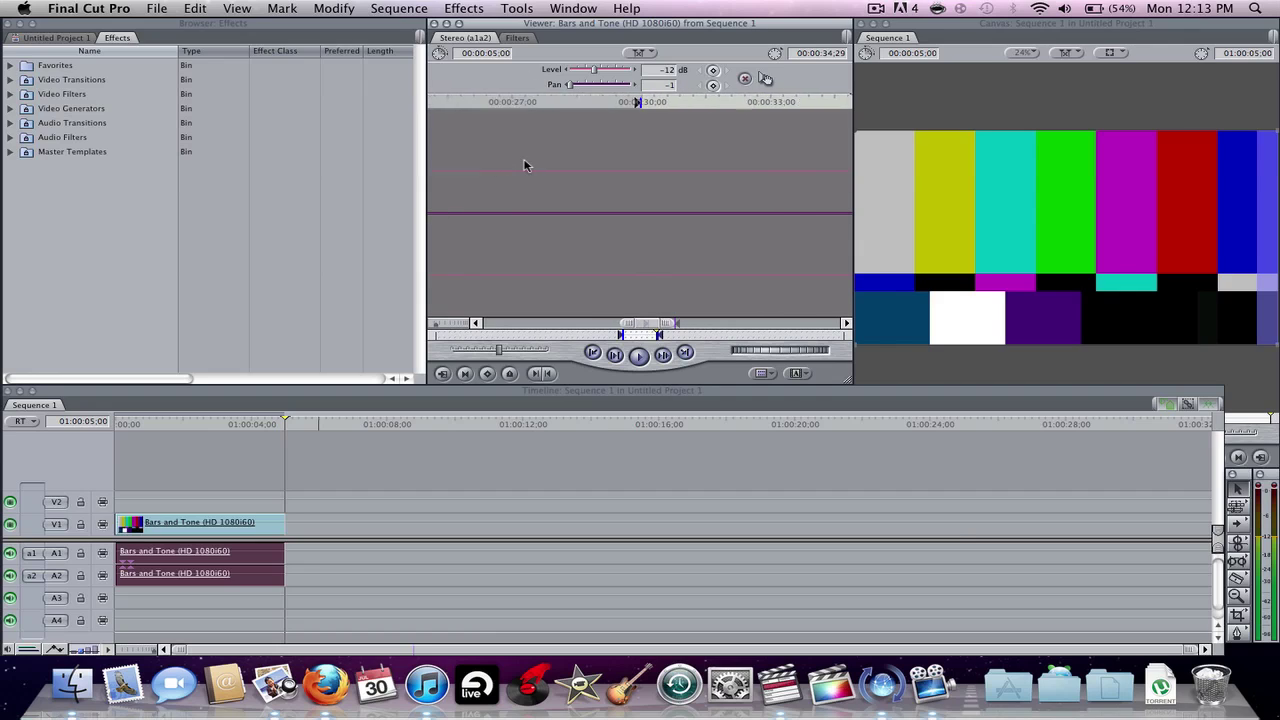
{"action": "scroll", "coordinate": [524, 166], "scroll_direction": "left", "scroll_amount": 5}
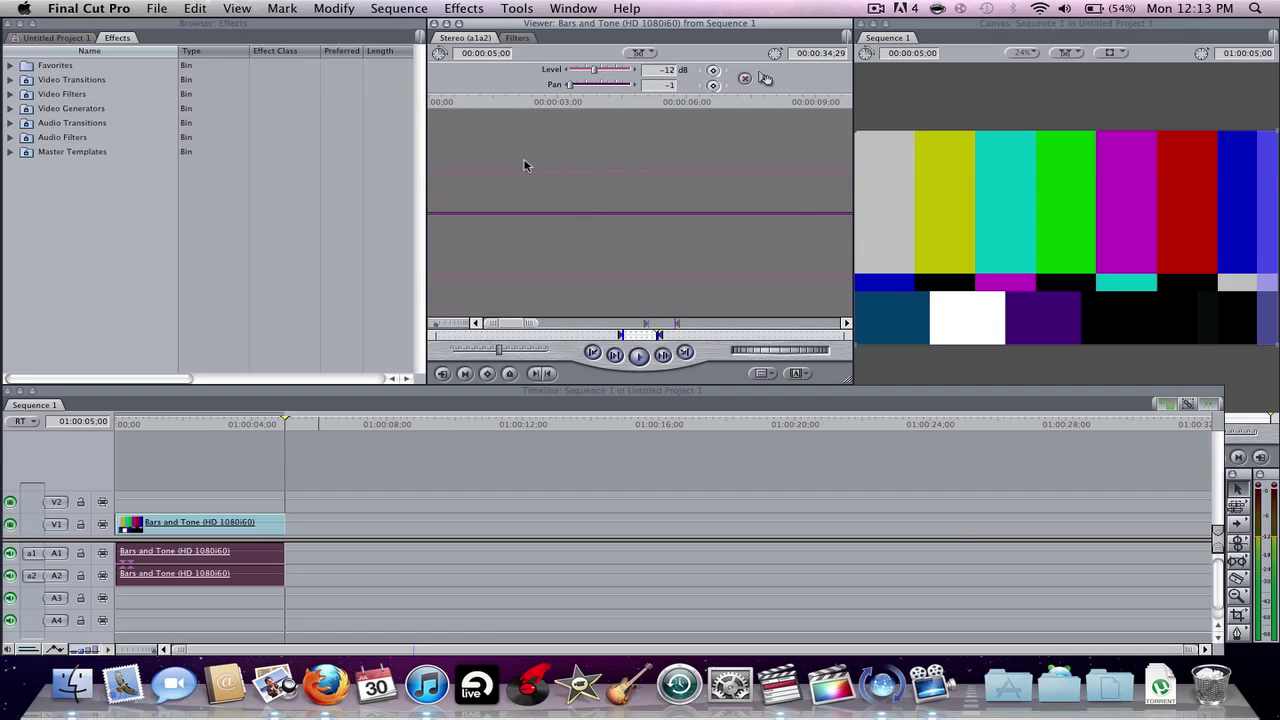
{"action": "scroll", "coordinate": [548, 200], "scroll_direction": "right", "scroll_amount": 15}
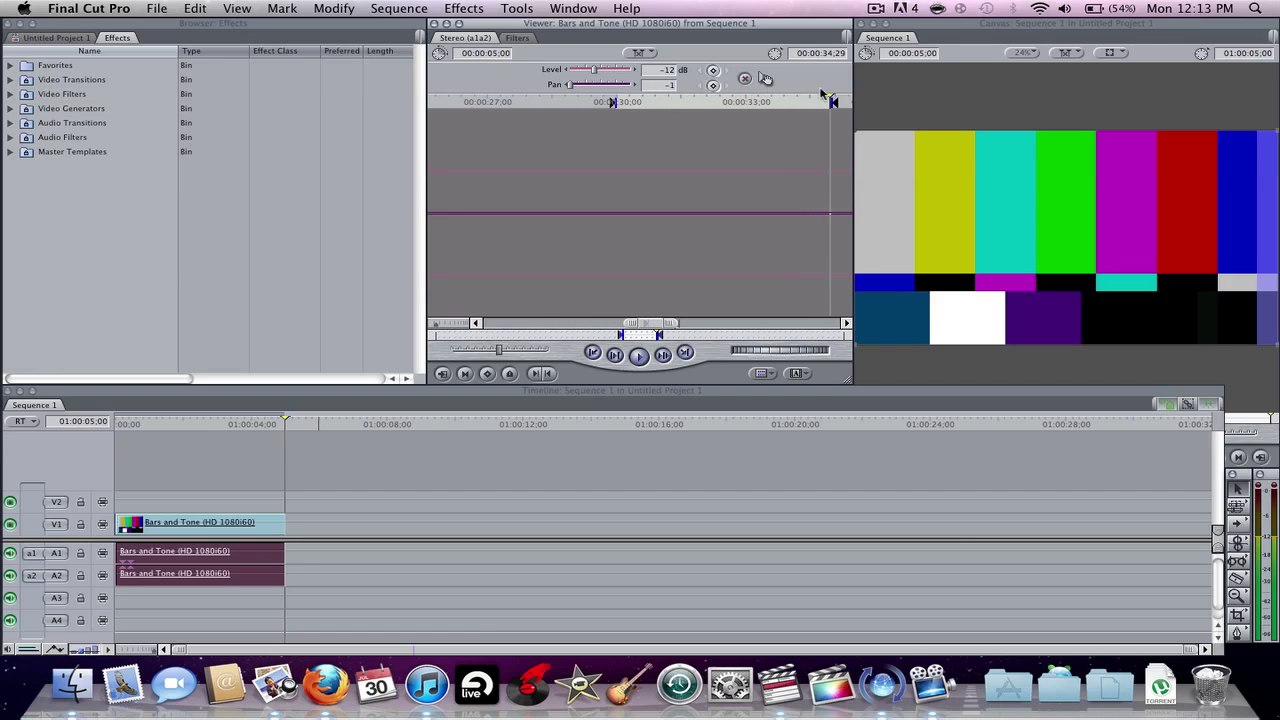
{"action": "scroll", "coordinate": [765, 121], "scroll_direction": "left", "scroll_amount": 15}
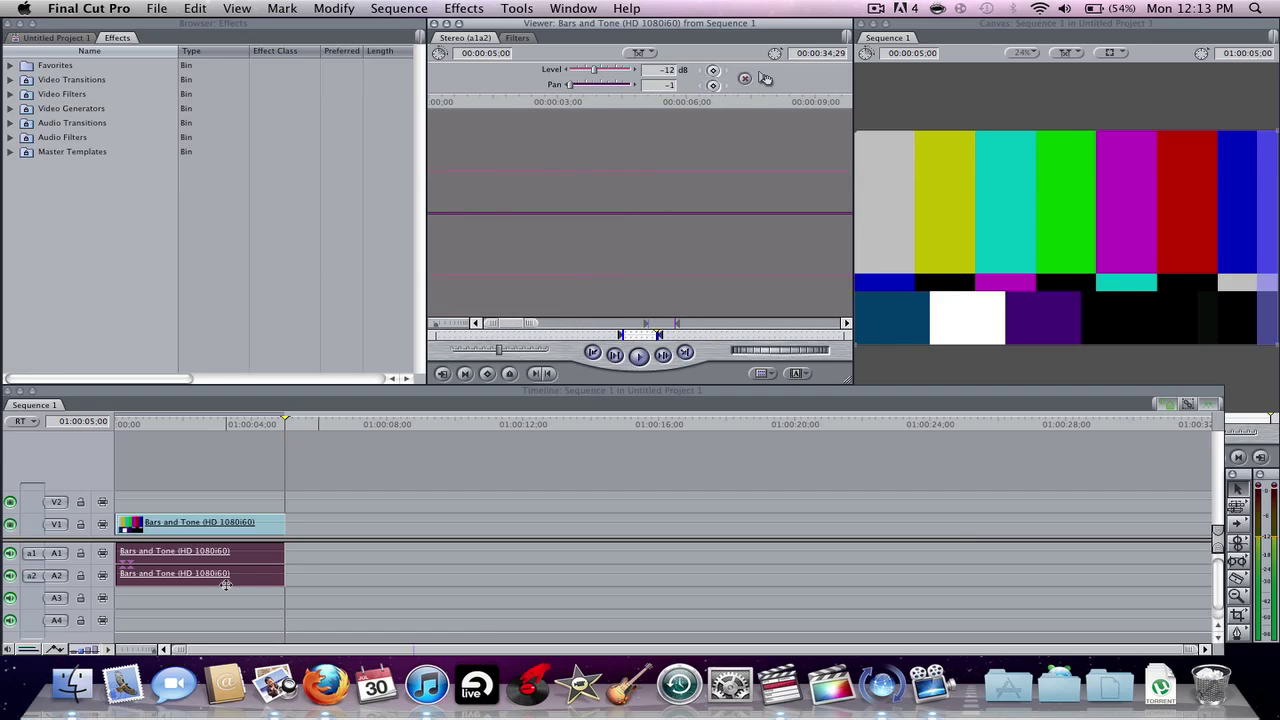
Open the User Preferences, examine the Browser Text Size and Auto Render sequence choices in the General settings, and accept the dialog.
{"action": "left_click", "coordinate": [61, 6]}
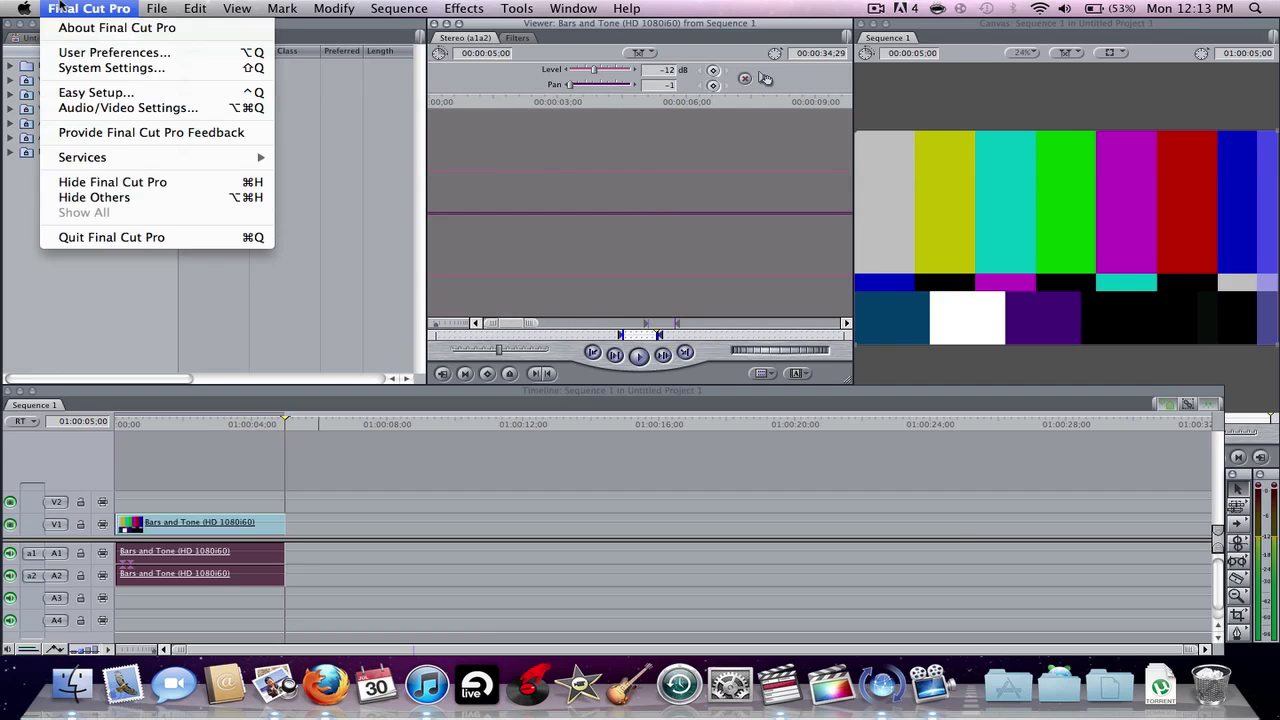
{"action": "left_click", "coordinate": [110, 58]}
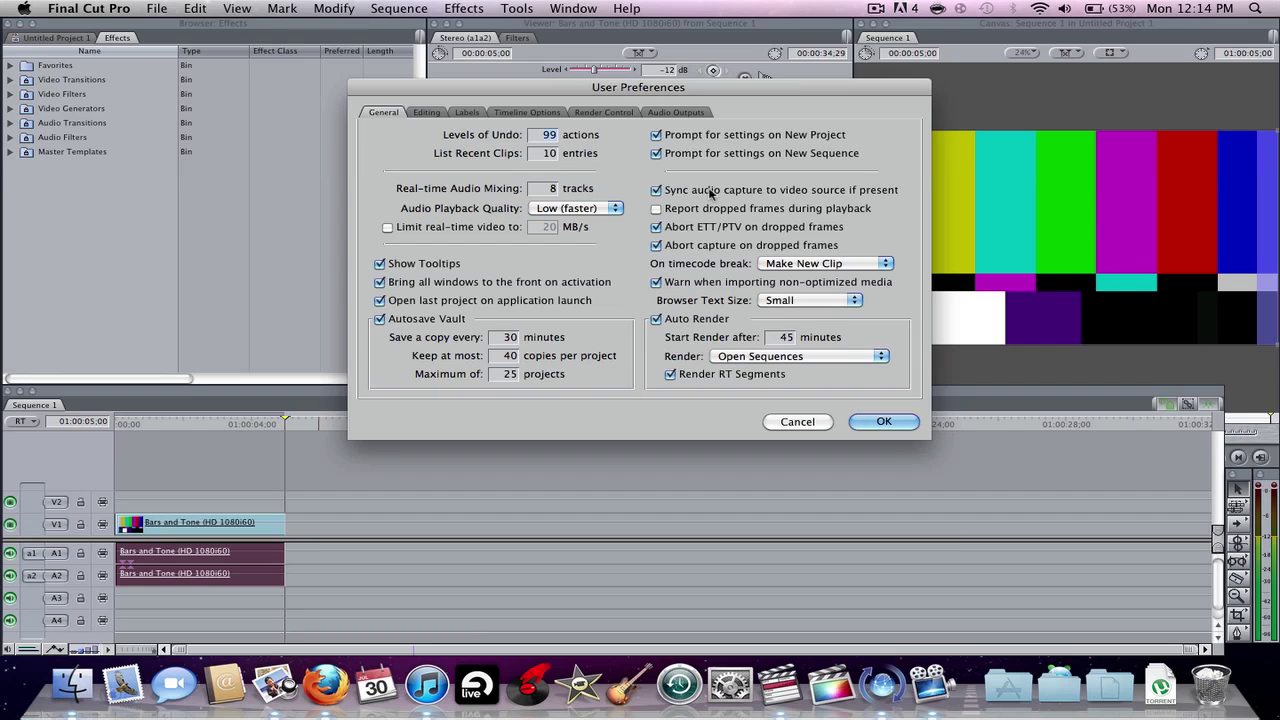
{"action": "left_click", "coordinate": [778, 304]}
{"action": "left_click", "coordinate": [783, 313]}
{"action": "left_click", "coordinate": [792, 302]}
{"action": "left_click", "coordinate": [795, 276]}
{"action": "left_click", "coordinate": [749, 357]}
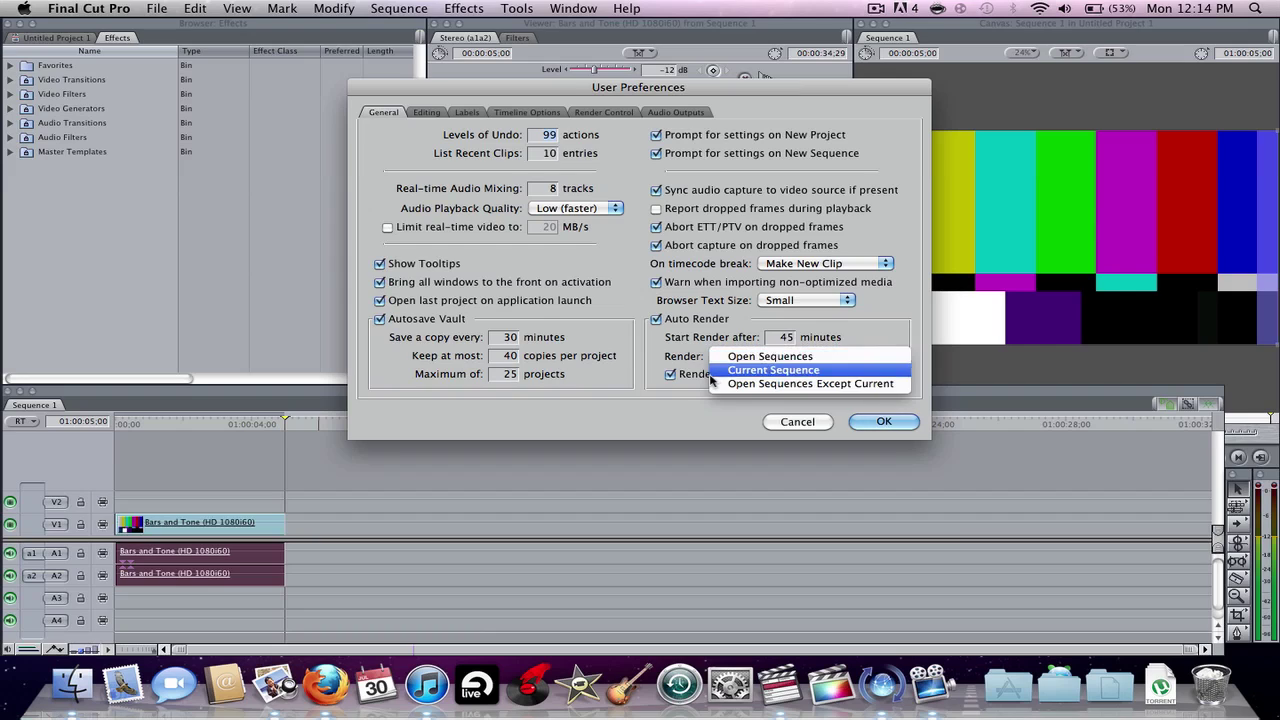
{"action": "left_click", "coordinate": [695, 341]}
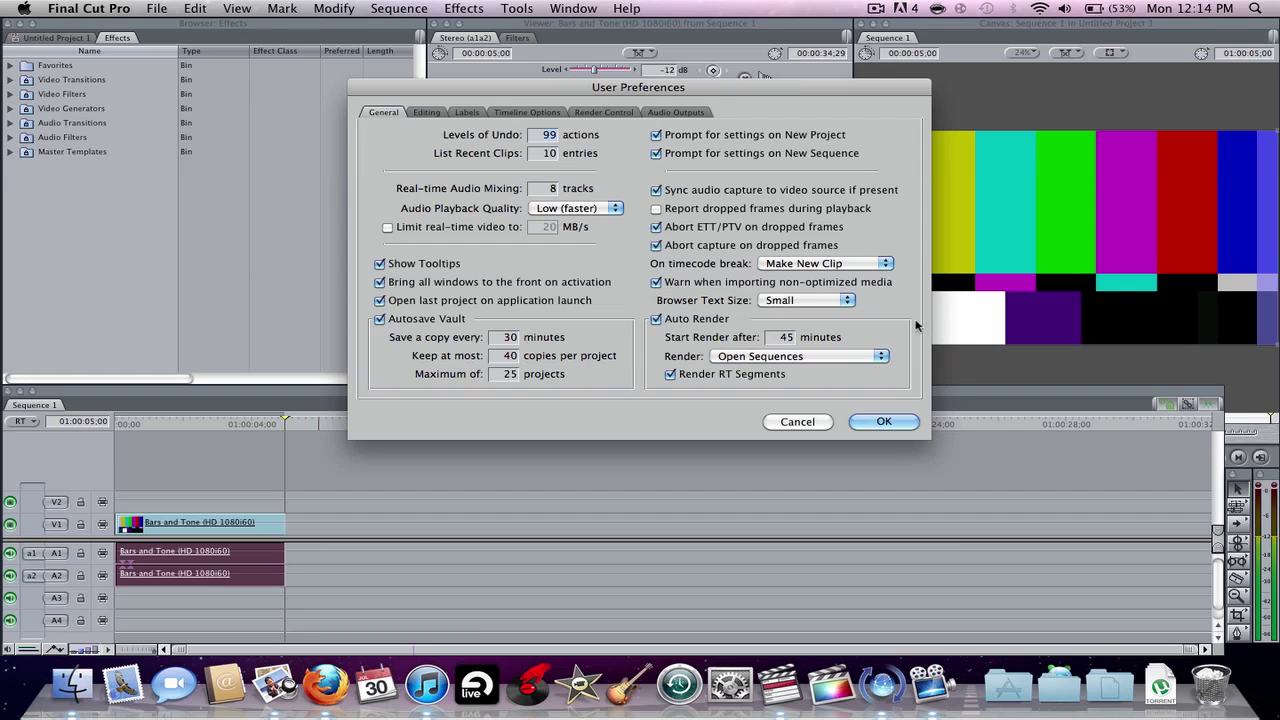
{"action": "left_click", "coordinate": [886, 422]}
Open the System Settings and examine the scratch disk assignments.
{"action": "left_click", "coordinate": [93, 9]}
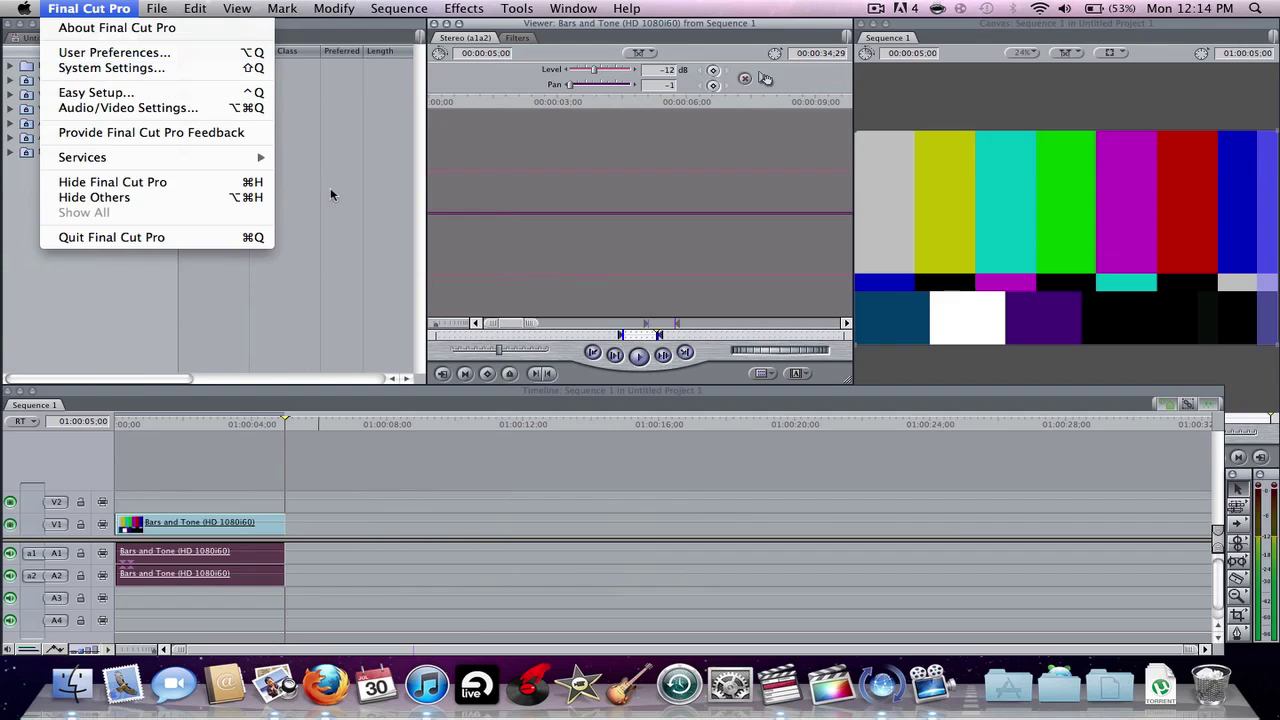
{"action": "left_click", "coordinate": [549, 515]}
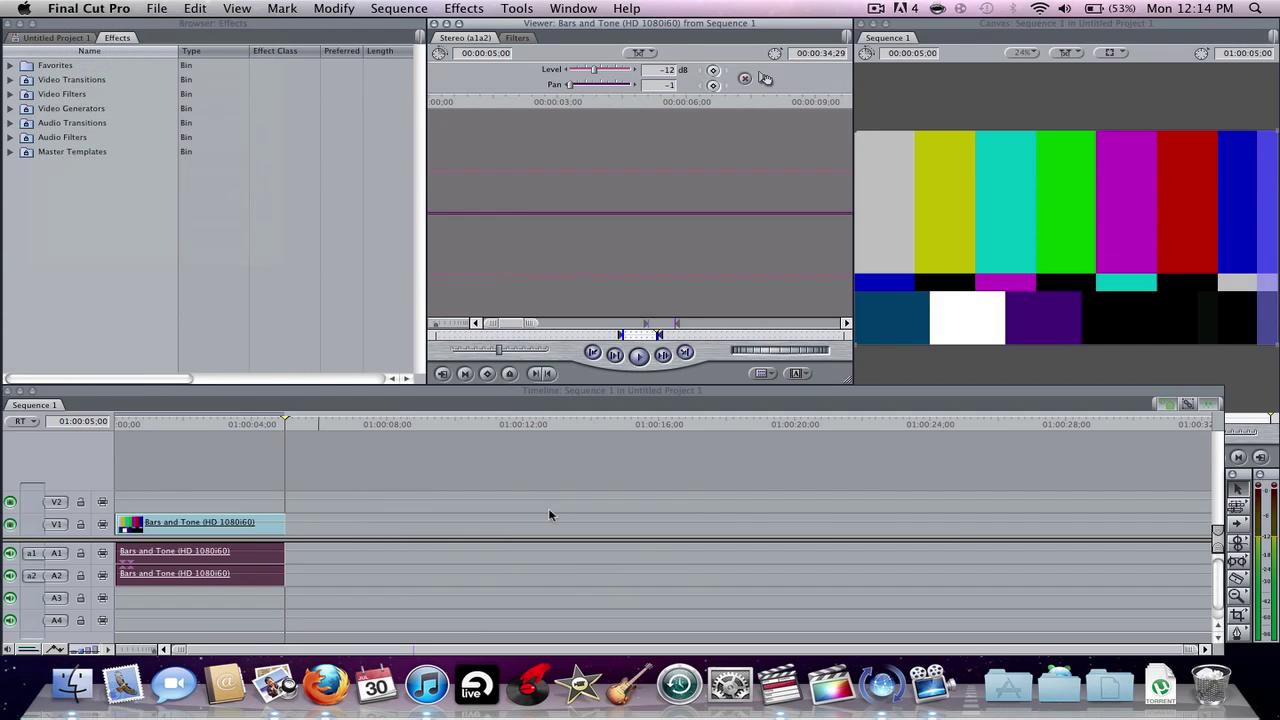
{"action": "key", "text": "shift+q"}
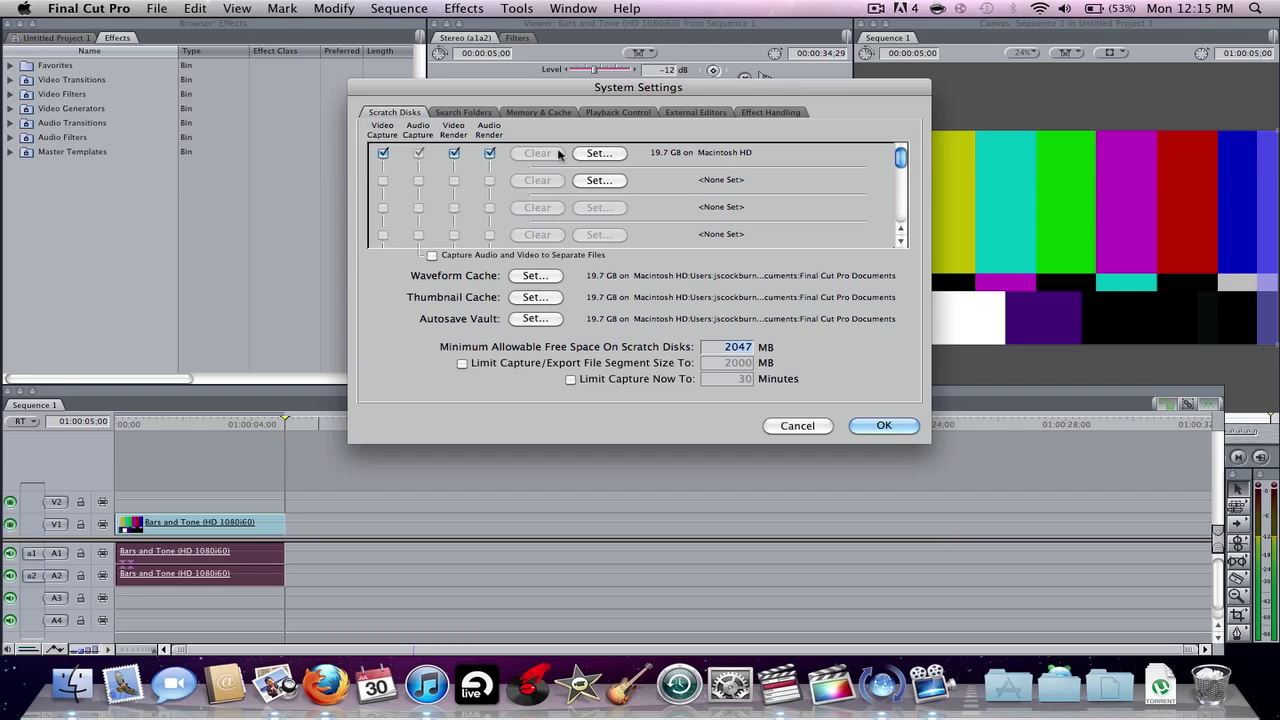
Switch to Finder, search this Mac for "sequence", sort the results by kind, and find the Sequence 2 movie files.
{"action": "left_click", "coordinate": [72, 684]}
{"action": "left_click", "coordinate": [556, 48]}
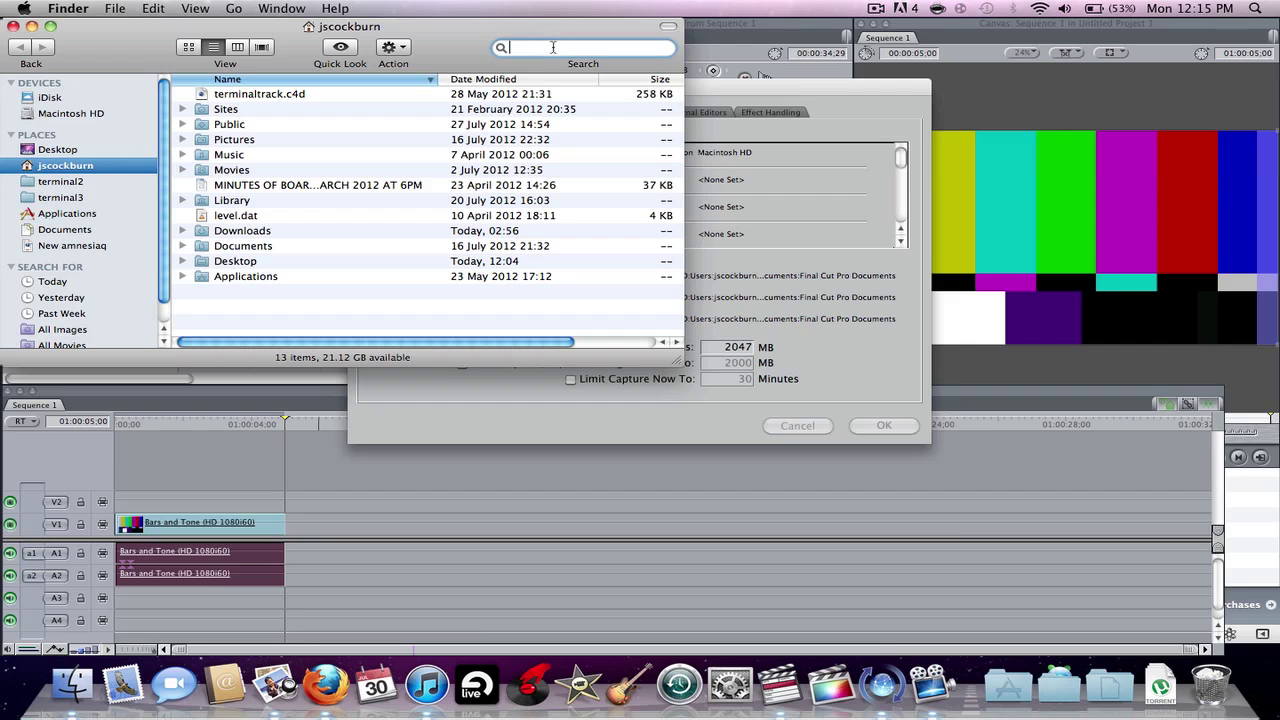
{"action": "type", "text": "sequence"}
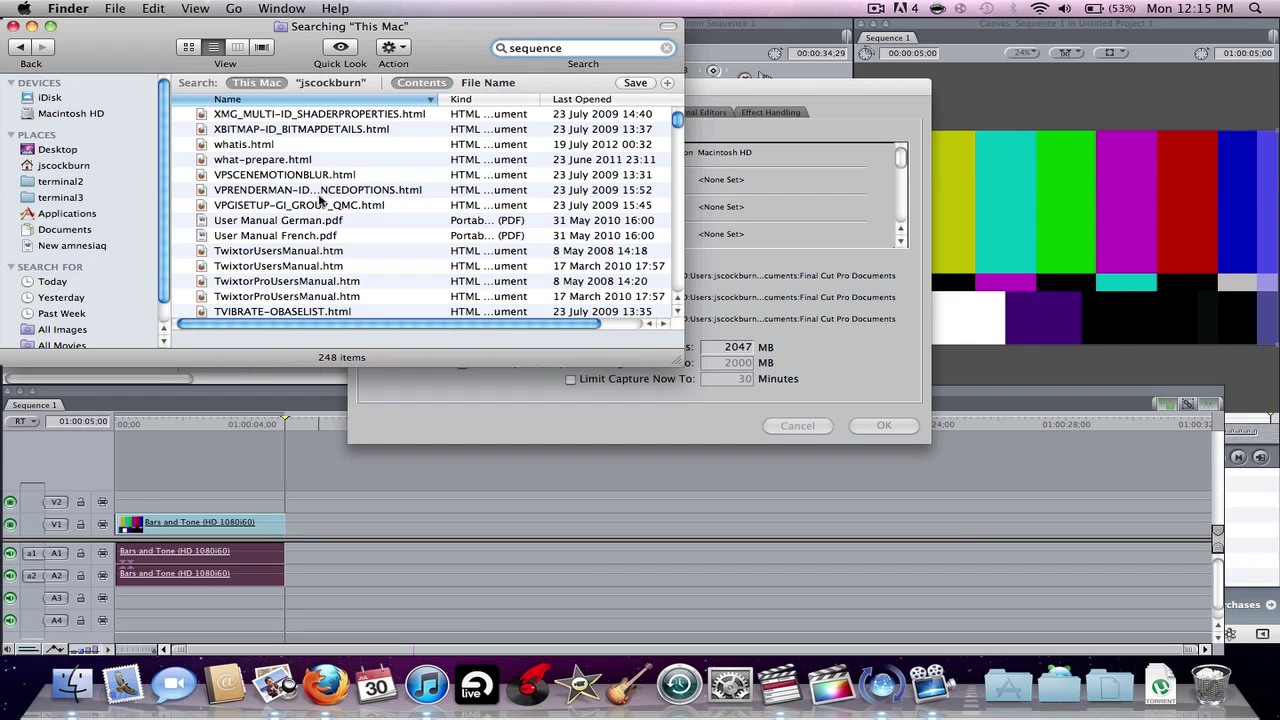
{"action": "scroll", "coordinate": [320, 200], "scroll_direction": "down", "scroll_amount": 5}
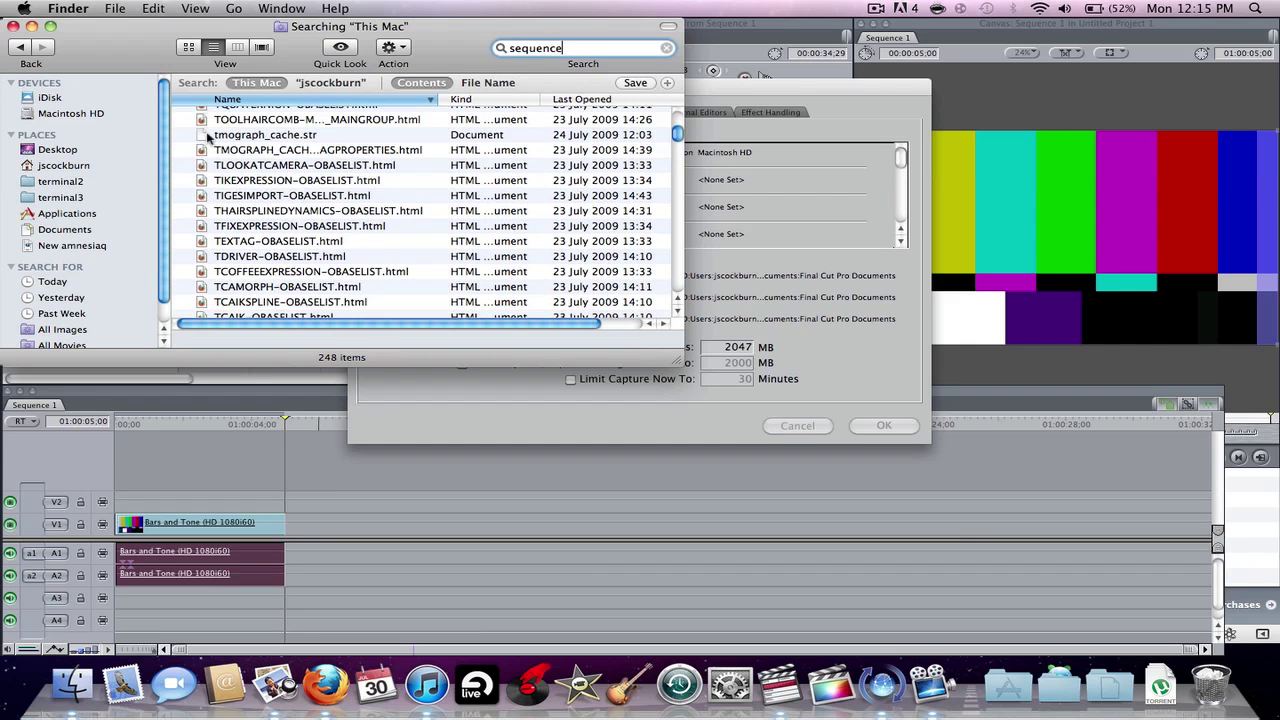
{"action": "left_click", "coordinate": [458, 100]}
{"action": "scroll", "coordinate": [425, 140], "scroll_direction": "down", "scroll_amount": 10}
{"action": "scroll", "coordinate": [425, 140], "scroll_direction": "down", "scroll_amount": 10}
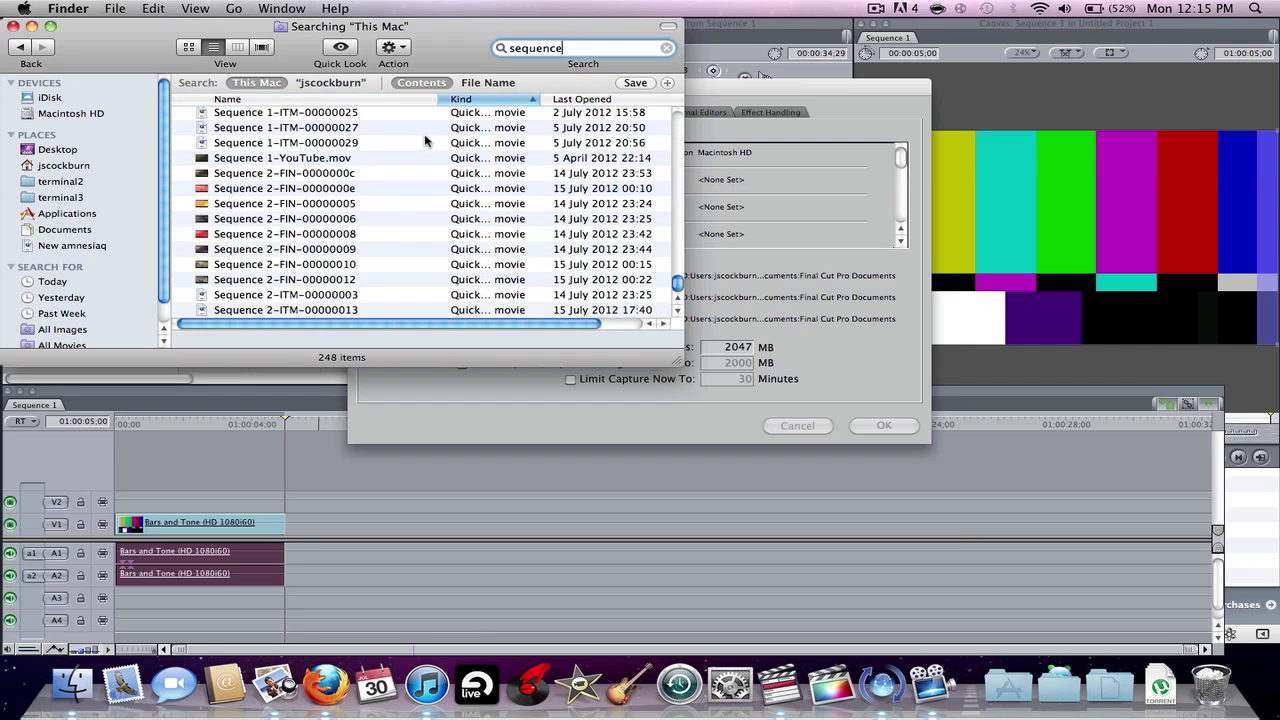
Check the folder paths of the Sequence 2 render files and play Sequence 2-FIN-00000005 in QuickTime Player.
{"action": "left_click", "coordinate": [261, 202]}
{"action": "left_click", "coordinate": [271, 190]}
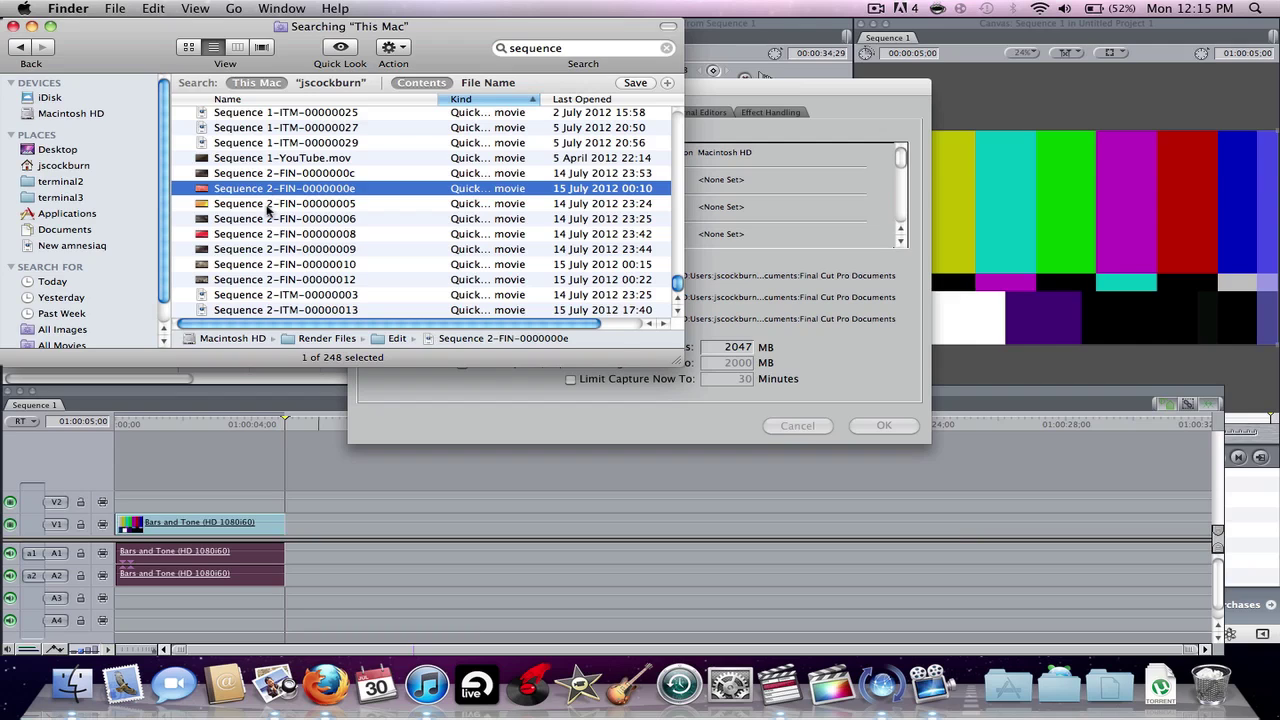
{"action": "left_click", "coordinate": [269, 205]}
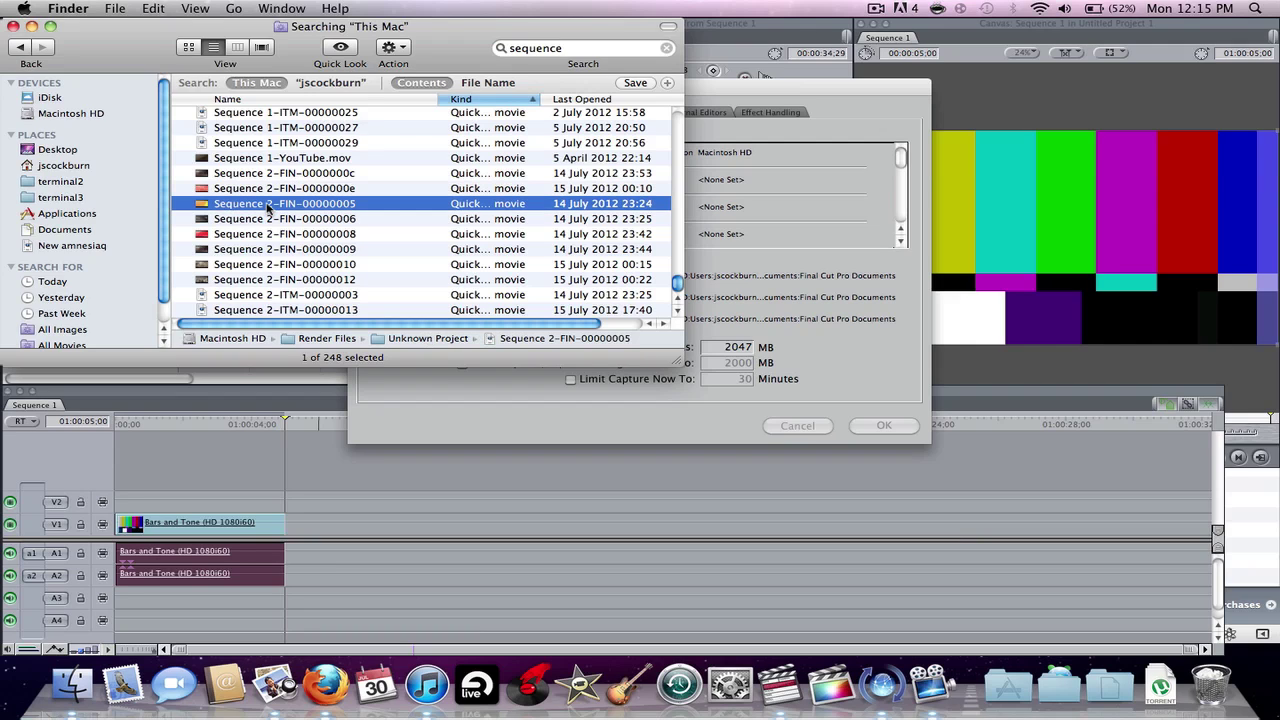
{"action": "double_click", "coordinate": [250, 205]}
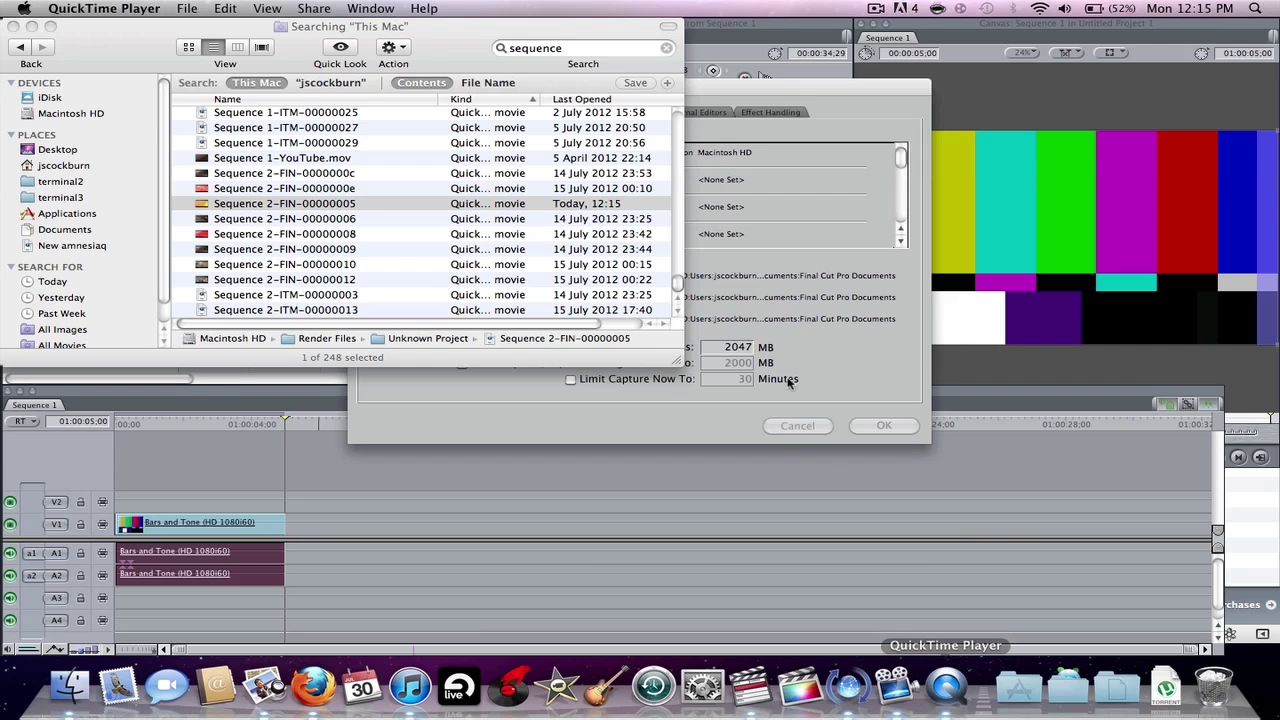
{"action": "key", "text": "space"}
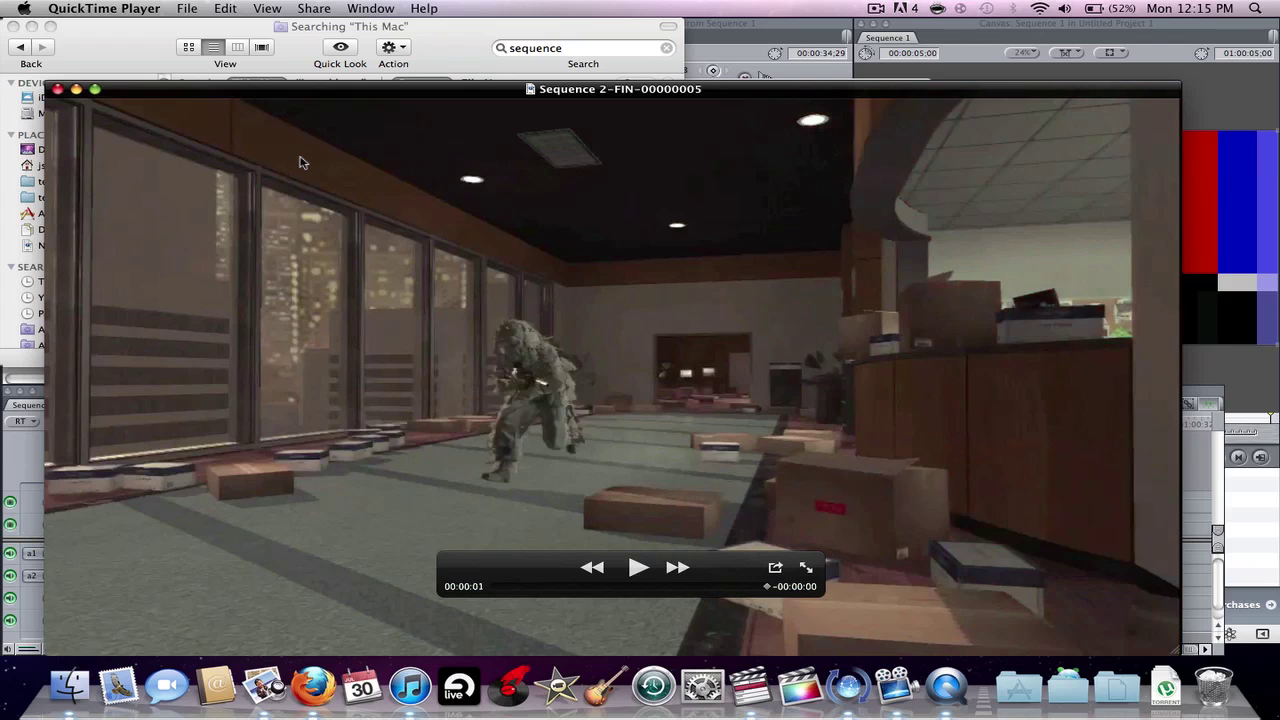
Close the movie and the Finder search window, and return to the System Settings in Final Cut Pro.
{"action": "left_click", "coordinate": [57, 89]}
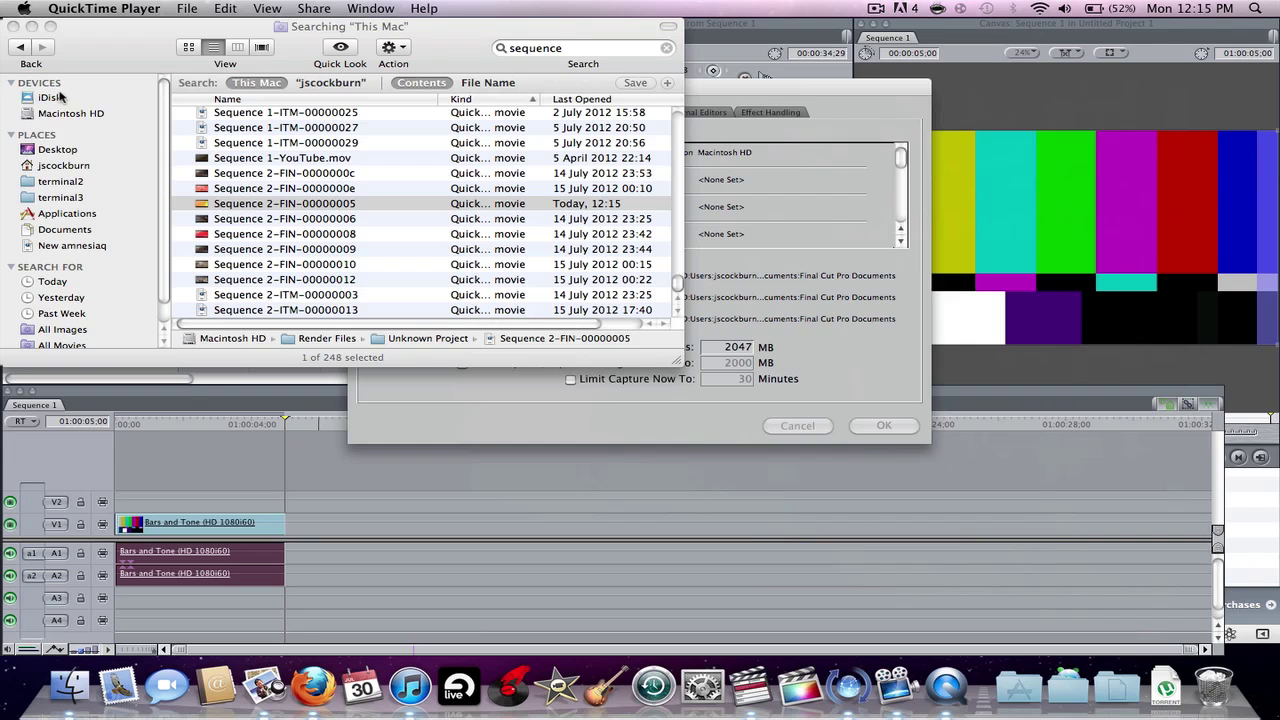
{"action": "left_click", "coordinate": [14, 27]}
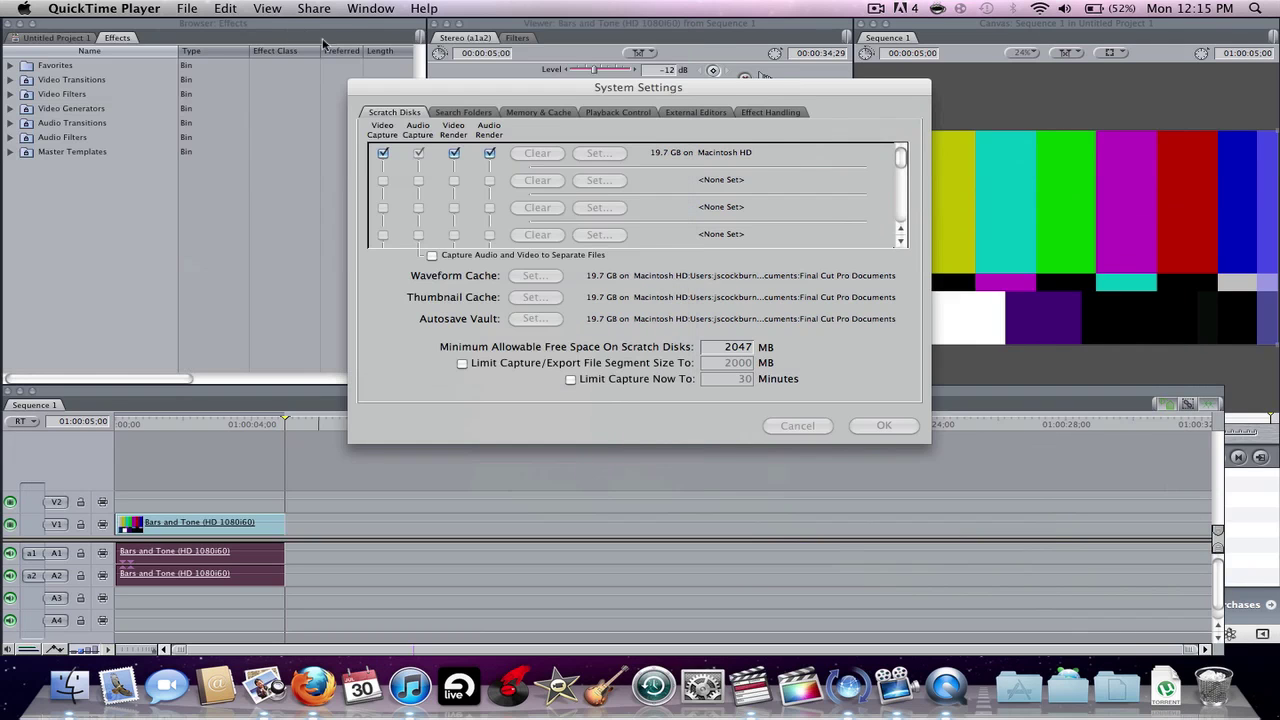
{"action": "left_click", "coordinate": [489, 98]}
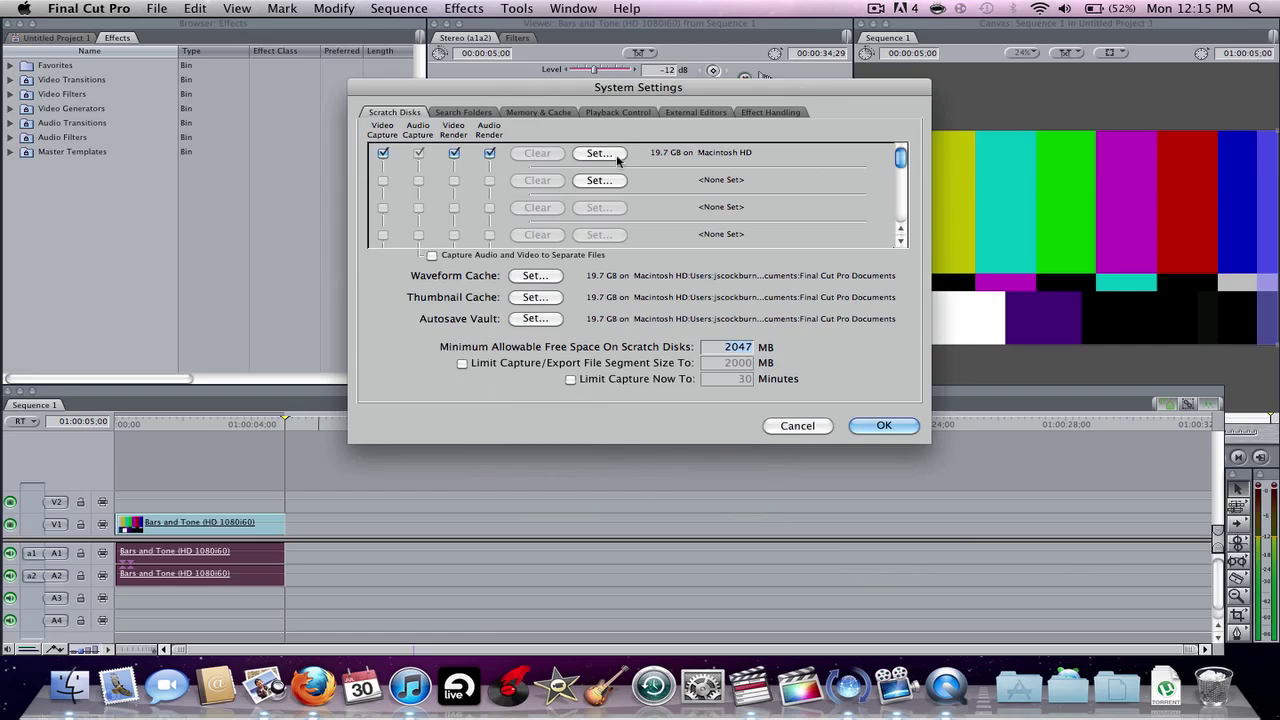
Look inside the Audio Render Files folder, and set Macintosh HD as the location of the first scratch disk.
{"action": "left_click", "coordinate": [600, 153]}
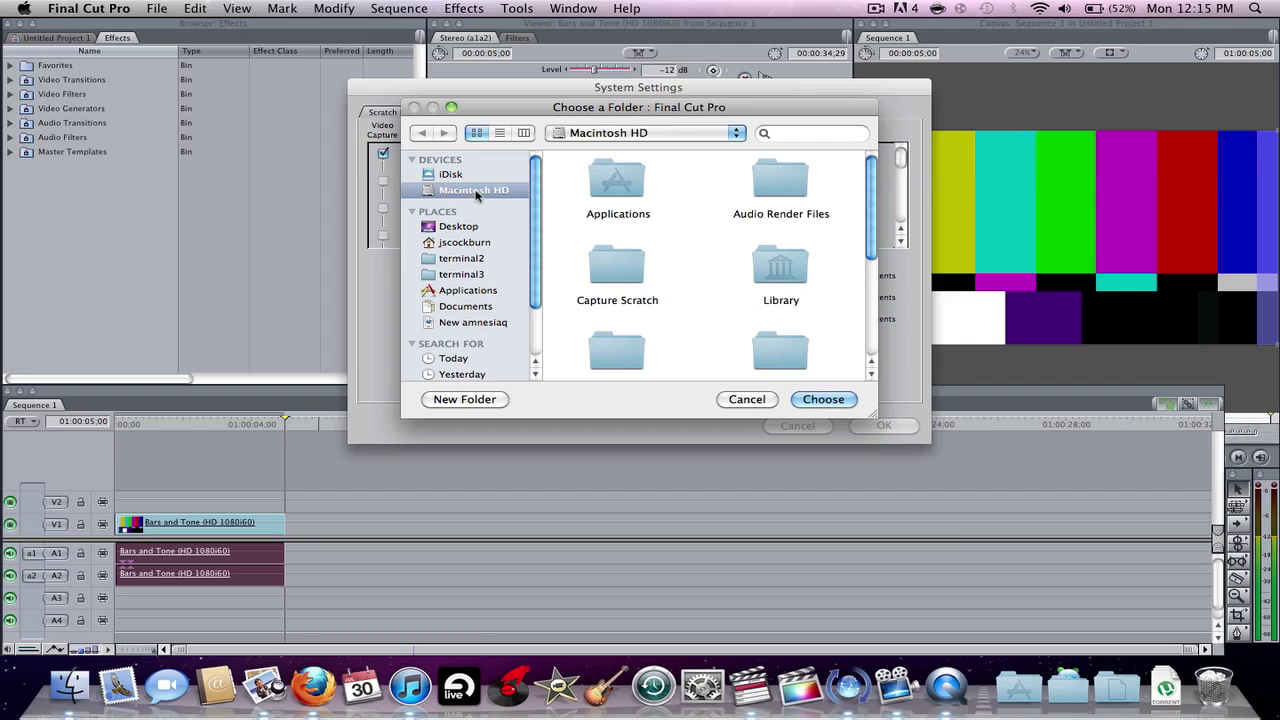
{"action": "double_click", "coordinate": [800, 182]}
{"action": "scroll", "coordinate": [790, 190], "scroll_direction": "down", "scroll_amount": 1}
{"action": "scroll", "coordinate": [760, 210], "scroll_direction": "up", "scroll_amount": 1}
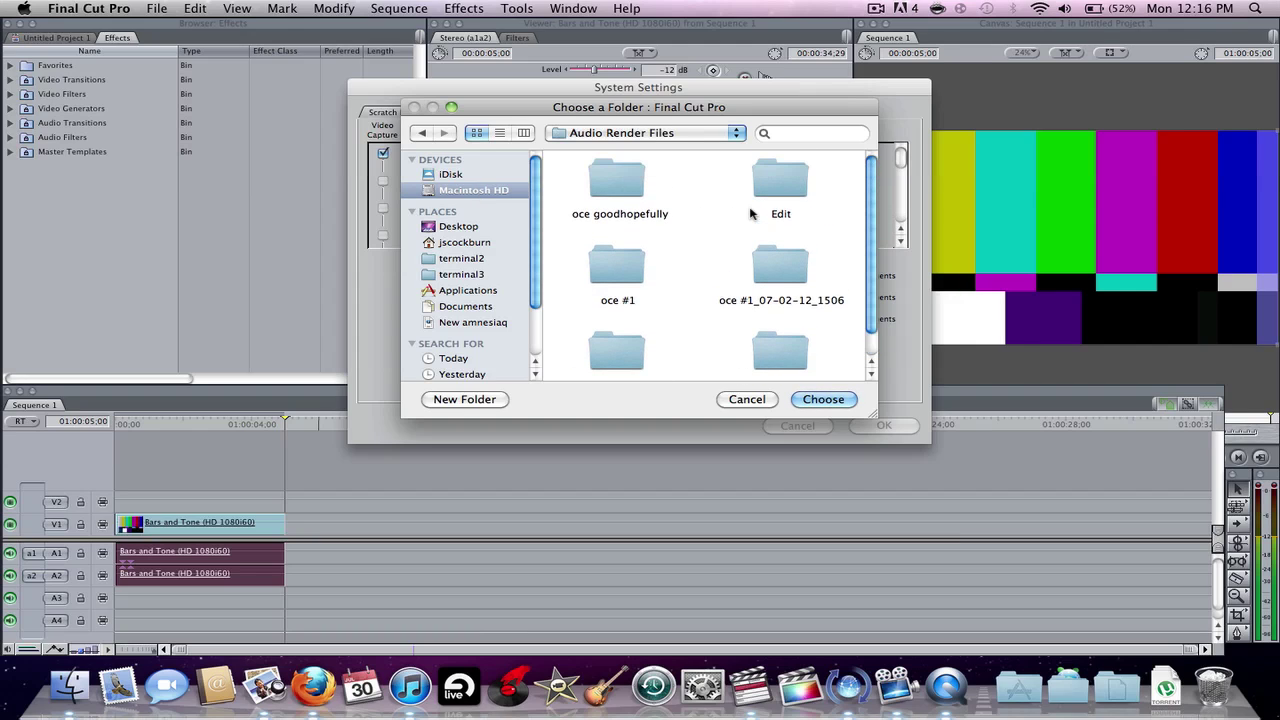
{"action": "left_click", "coordinate": [426, 135]}
{"action": "scroll", "coordinate": [724, 238], "scroll_direction": "down", "scroll_amount": 5}
{"action": "scroll", "coordinate": [724, 238], "scroll_direction": "up", "scroll_amount": 5}
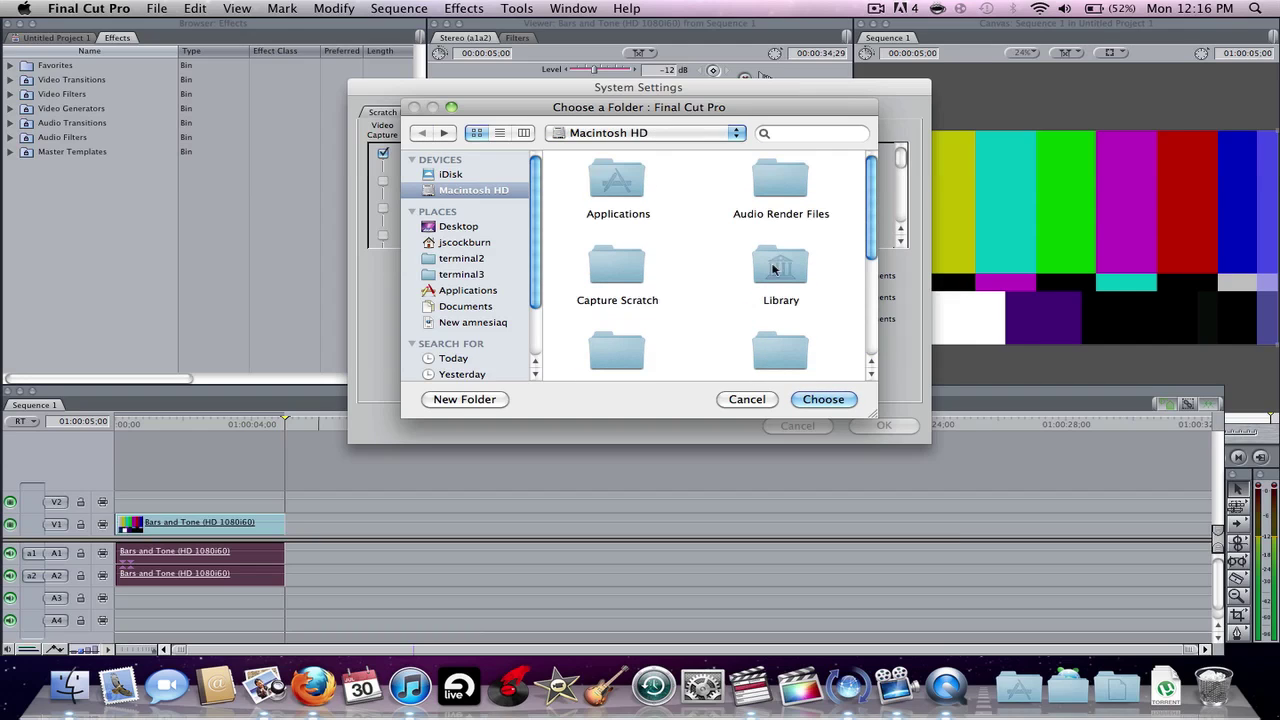
{"action": "left_click", "coordinate": [815, 398]}
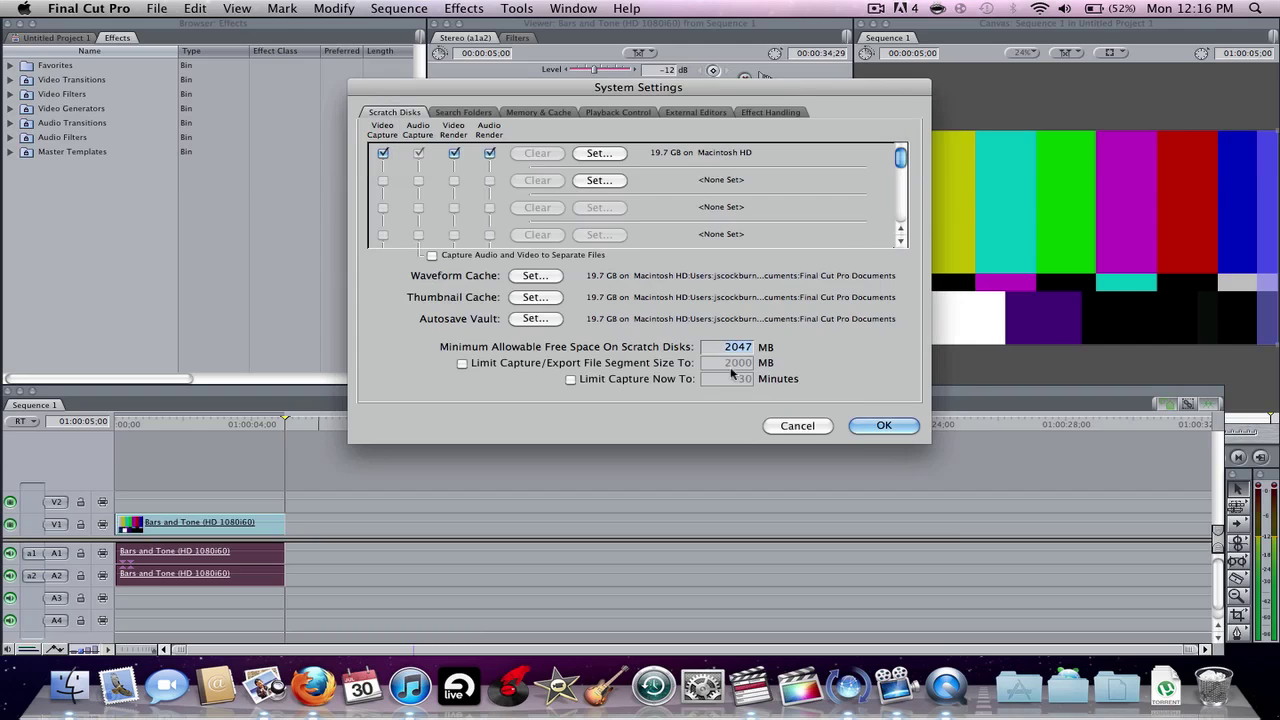
Examine the folder chooser for the second scratch disk without setting one, and view the Memory & Cache settings.
{"action": "left_click", "coordinate": [614, 184]}
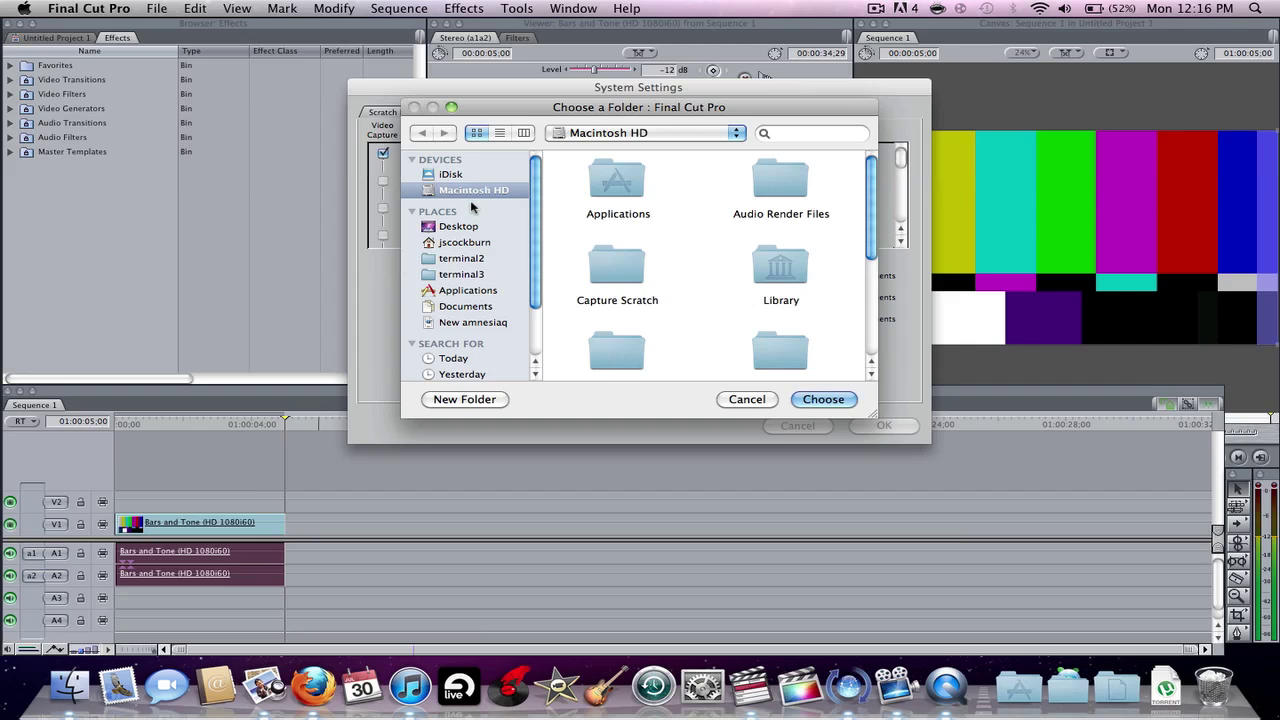
{"action": "left_click", "coordinate": [757, 403]}
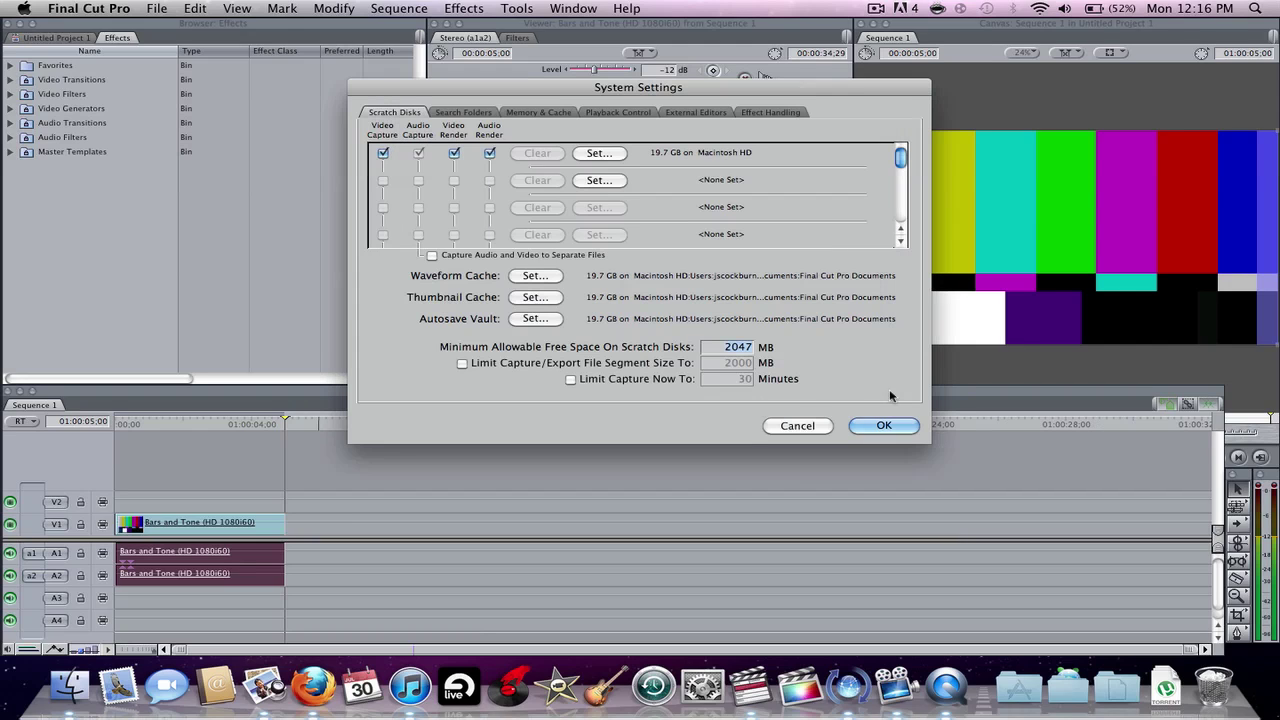
{"action": "left_click", "coordinate": [543, 113]}
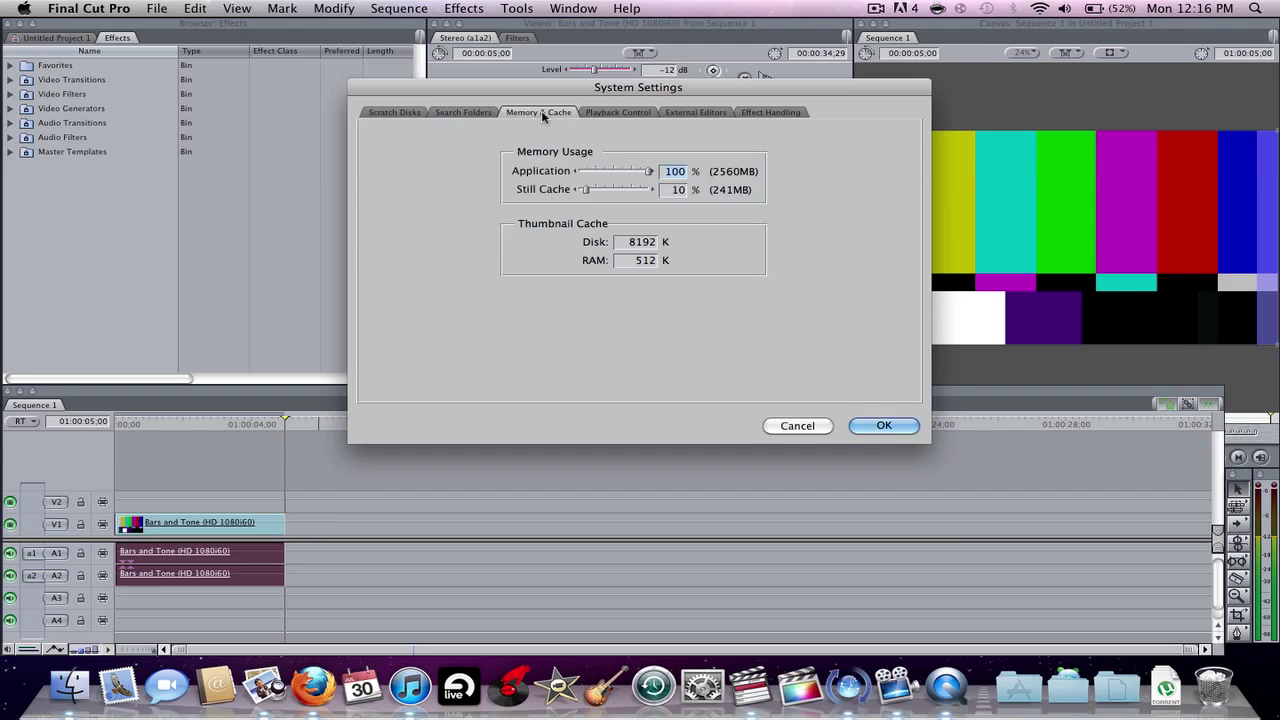
{"action": "left_click", "coordinate": [406, 114]}
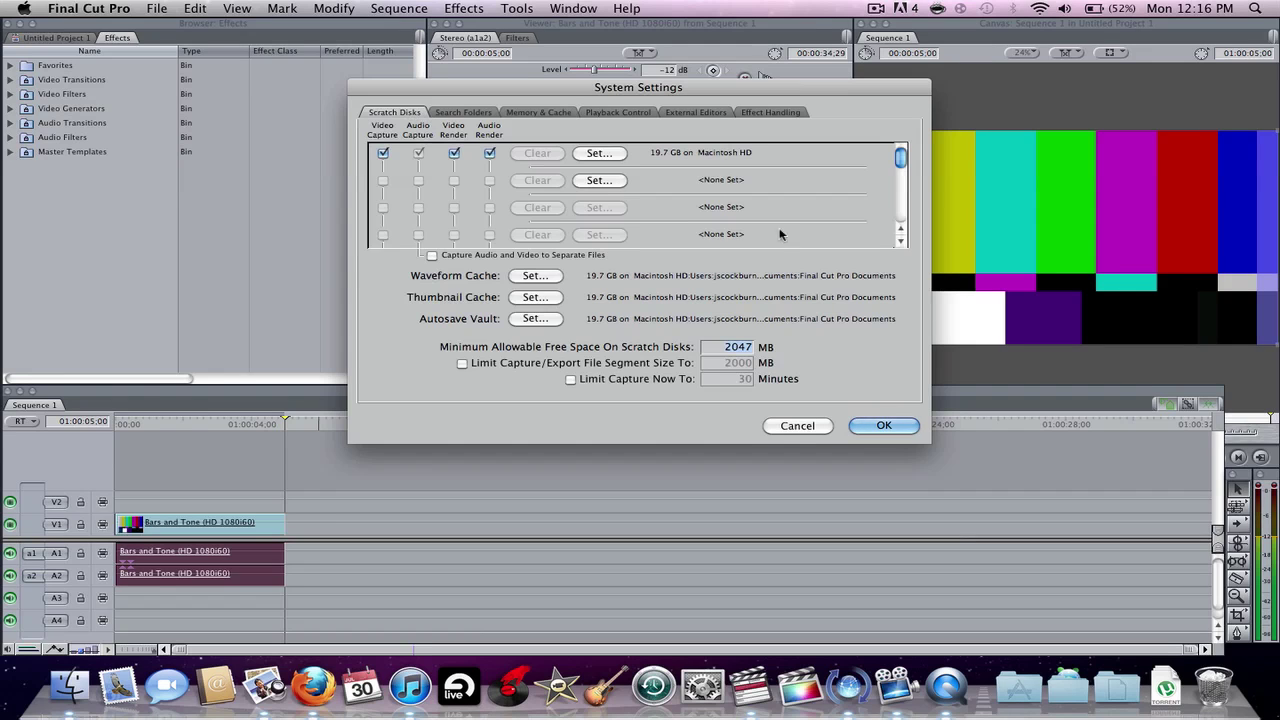
Accept the System Settings and deselect the Bars and Tone audio clips in the Timeline.
{"action": "left_click", "coordinate": [882, 426]}
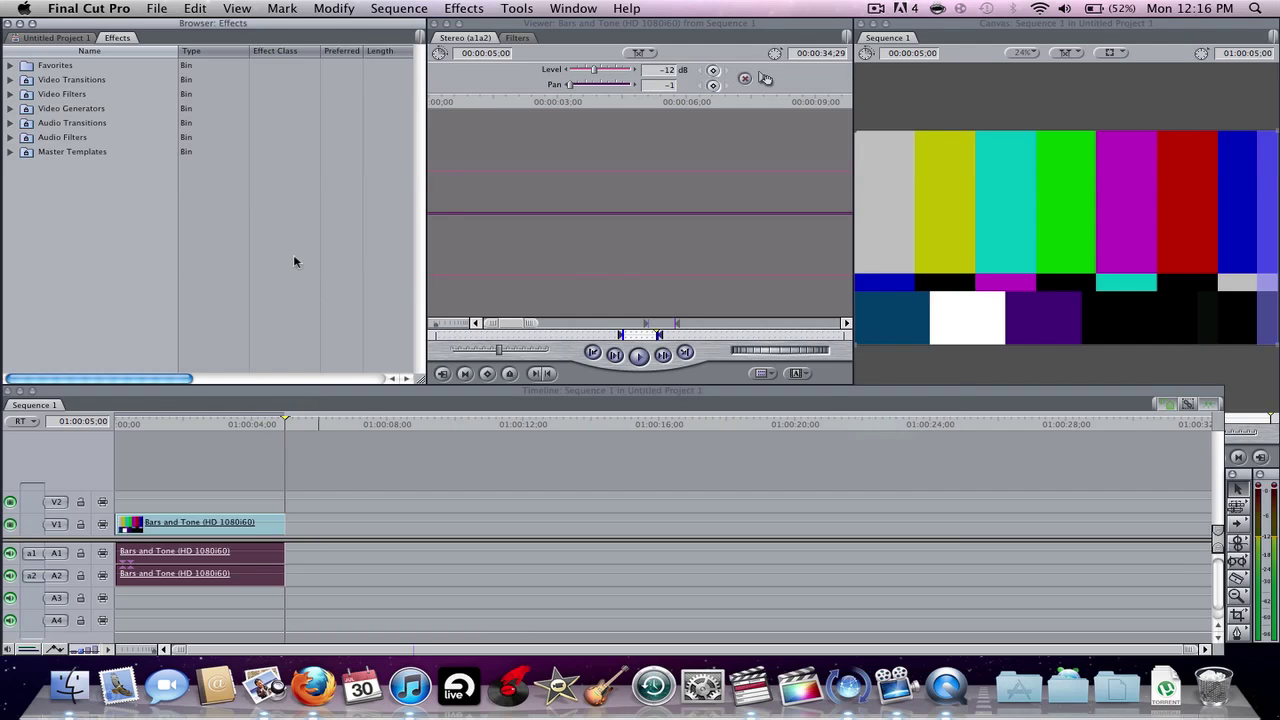
{"action": "left_click", "coordinate": [416, 538]}
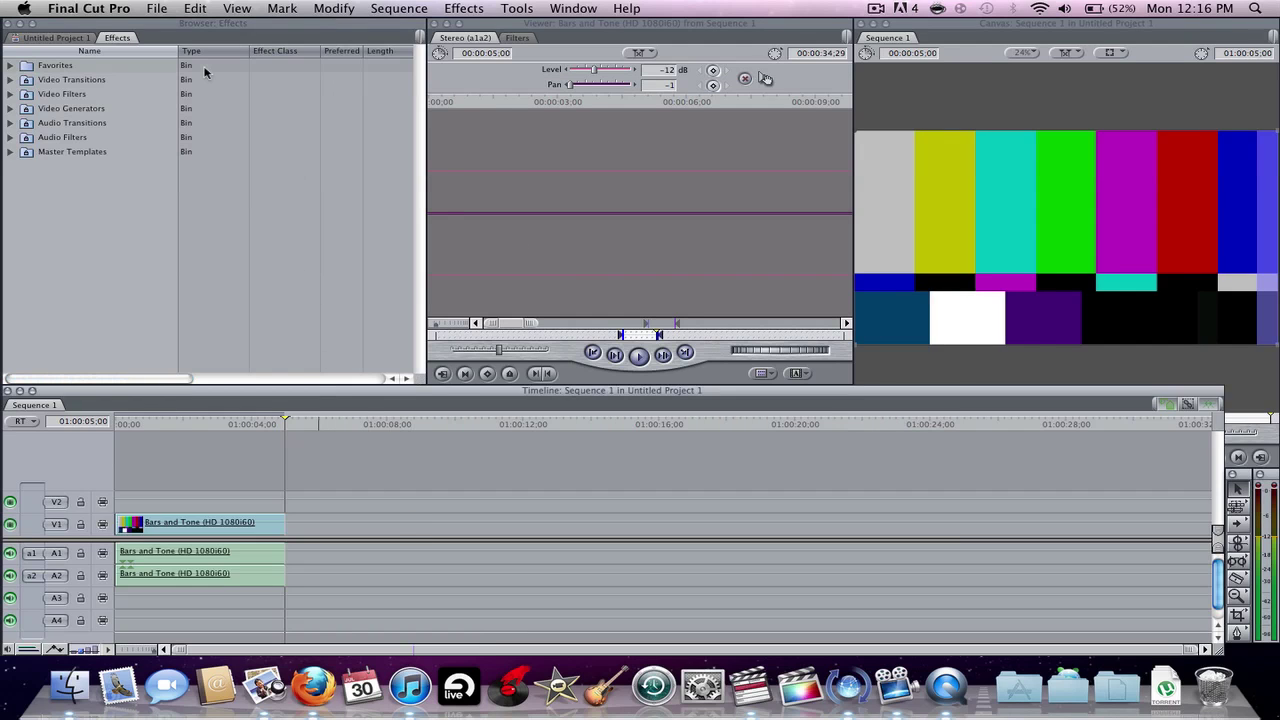
Open the Audio/Video Settings and examine the available sequence presets, from Apple ProRes 422 (HQ) through the XDCAM formats.
{"action": "left_click", "coordinate": [97, 9]}
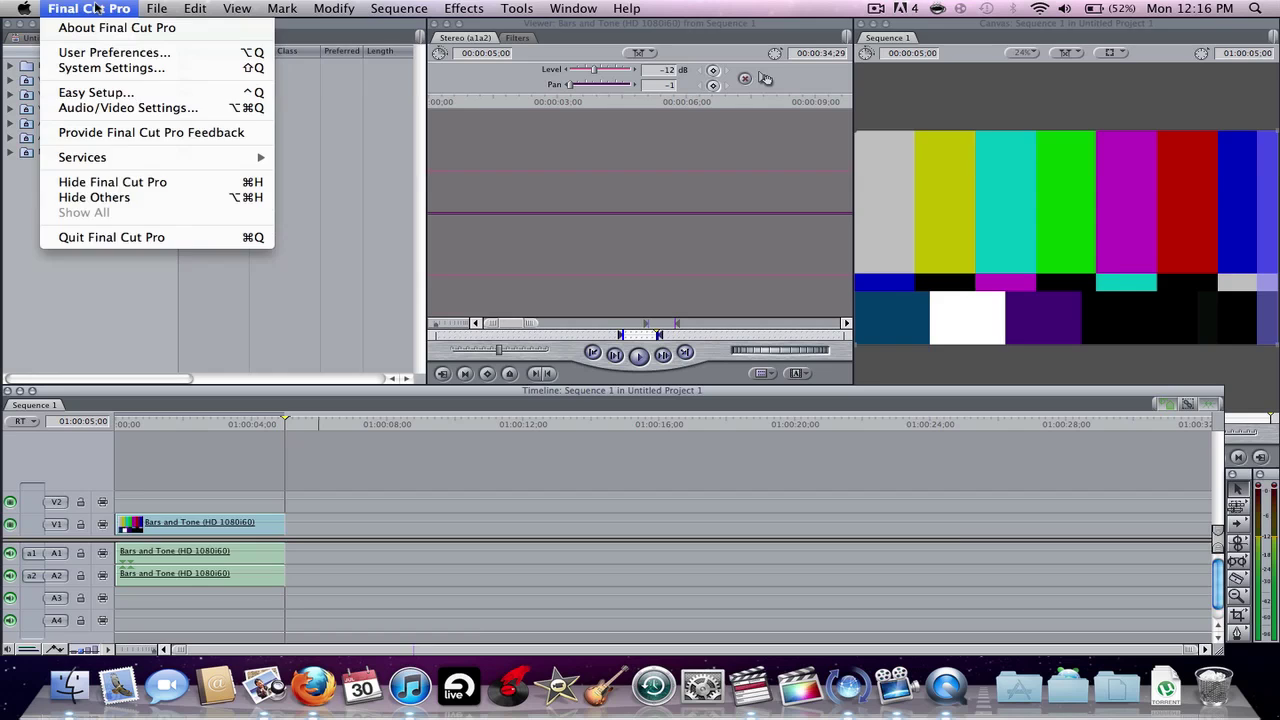
{"action": "left_click", "coordinate": [174, 108]}
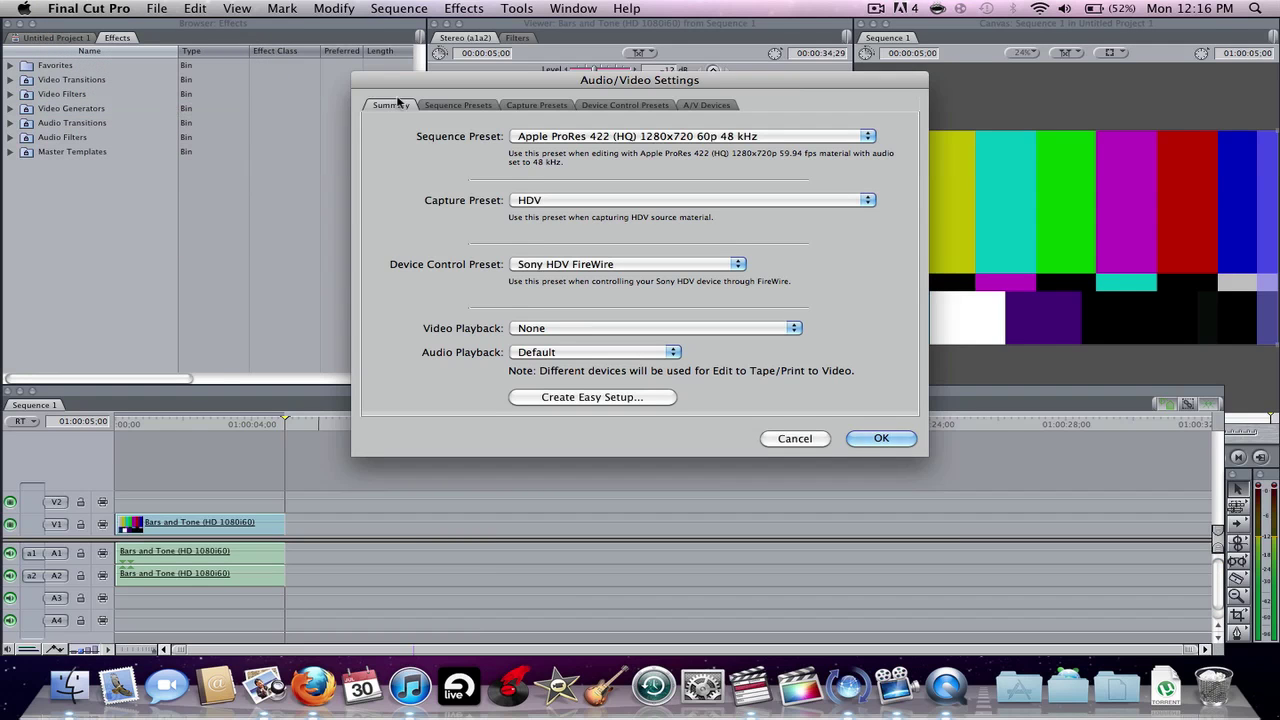
{"action": "left_click", "coordinate": [616, 140]}
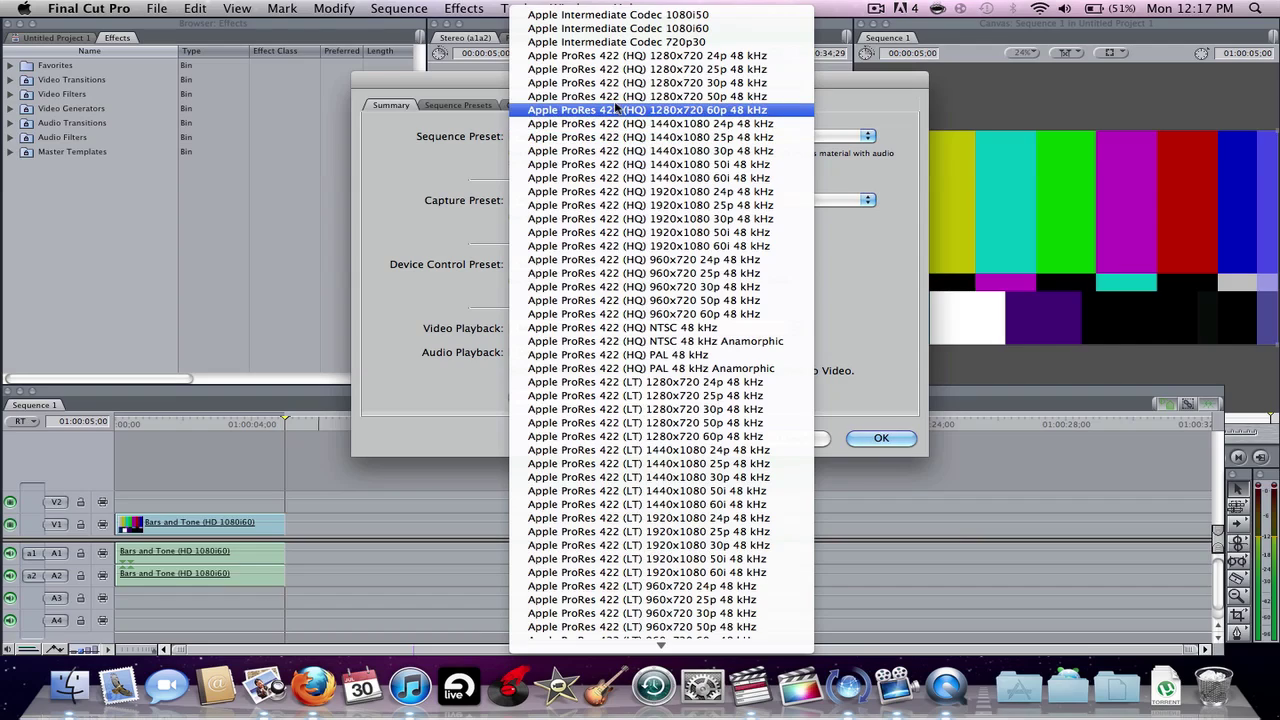
{"action": "scroll", "coordinate": [617, 107], "scroll_direction": "down", "scroll_amount": 20}
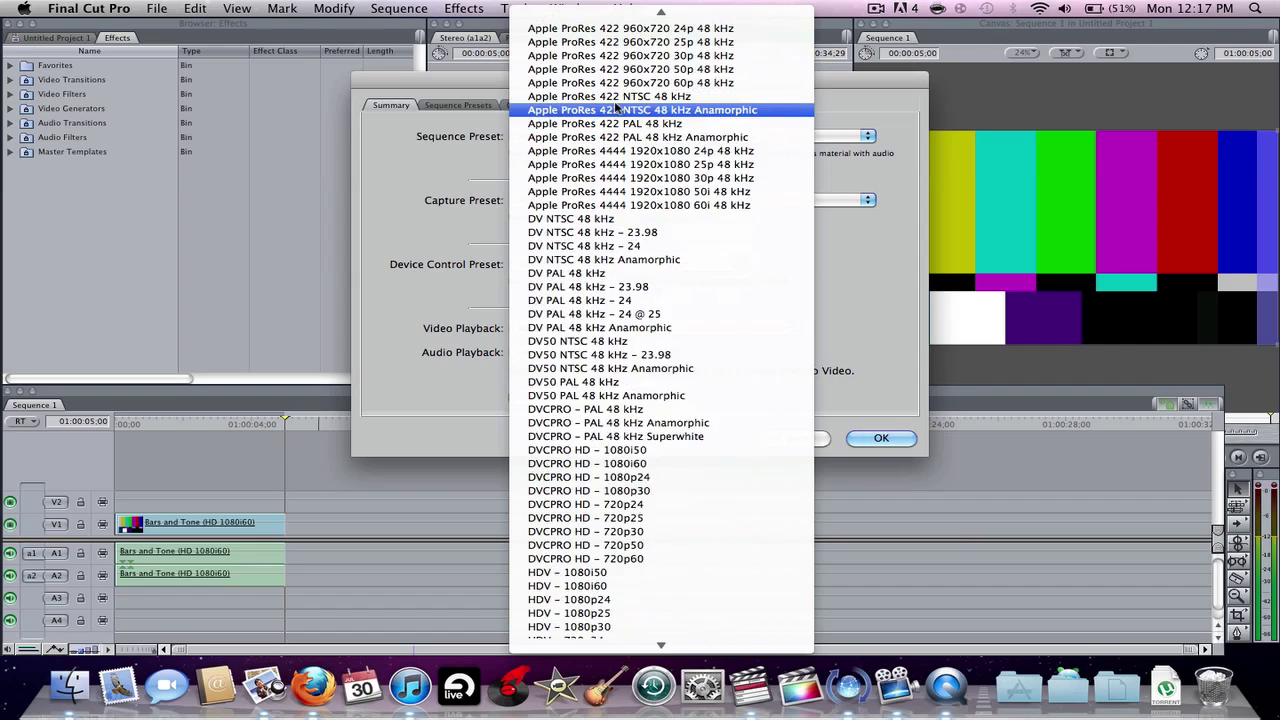
{"action": "scroll", "coordinate": [617, 107], "scroll_direction": "down", "scroll_amount": 20}
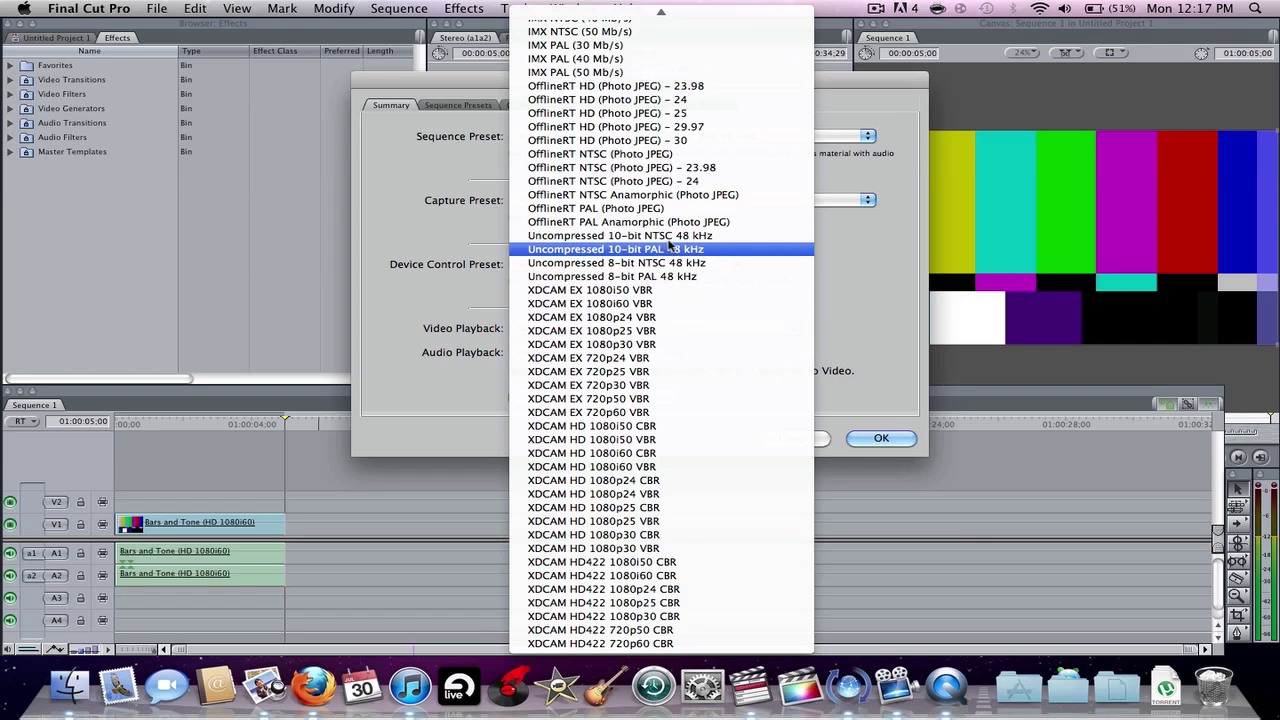
{"action": "scroll", "coordinate": [672, 240], "scroll_direction": "up", "scroll_amount": 3}
{"action": "scroll", "coordinate": [674, 237], "scroll_direction": "down", "scroll_amount": 3}
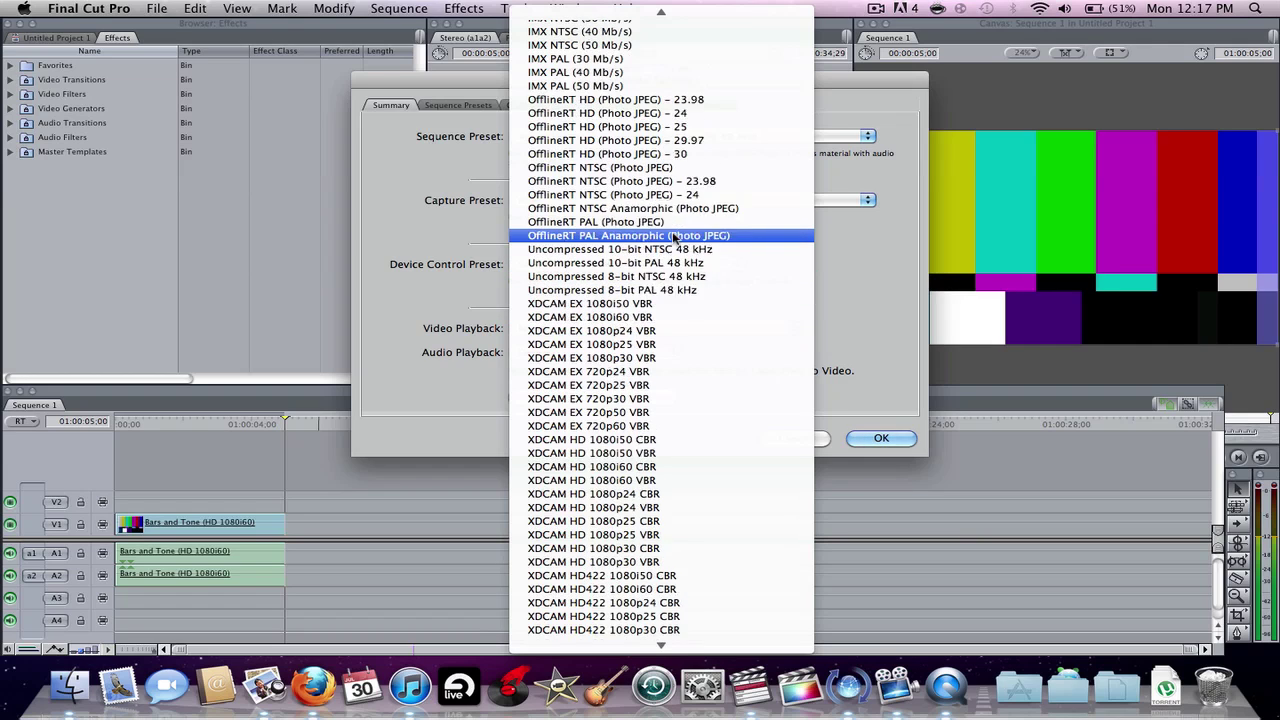
Choose the sequence preset Apple ProRes 422 (HQ) 1280x720 60p 48 kHz and accept the Audio/Video Settings.
{"action": "scroll", "coordinate": [673, 408], "scroll_direction": "up", "scroll_amount": 6}
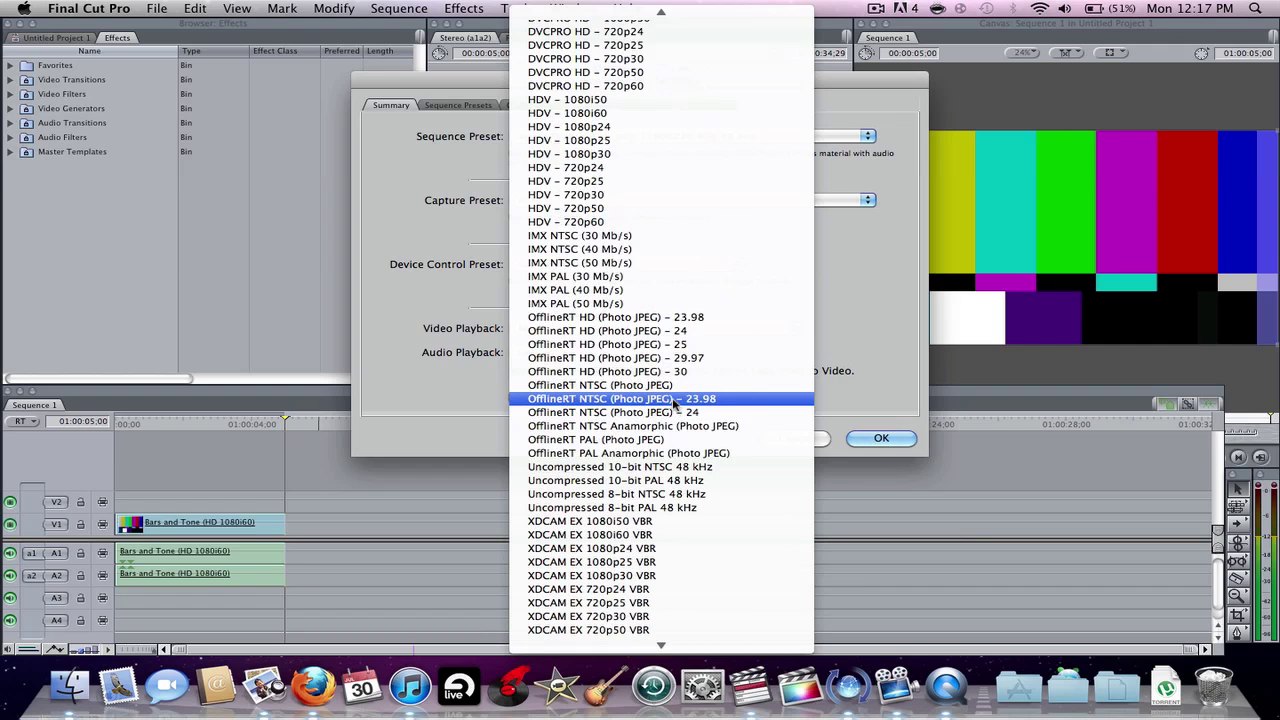
{"action": "scroll", "coordinate": [680, 330], "scroll_direction": "up", "scroll_amount": 8}
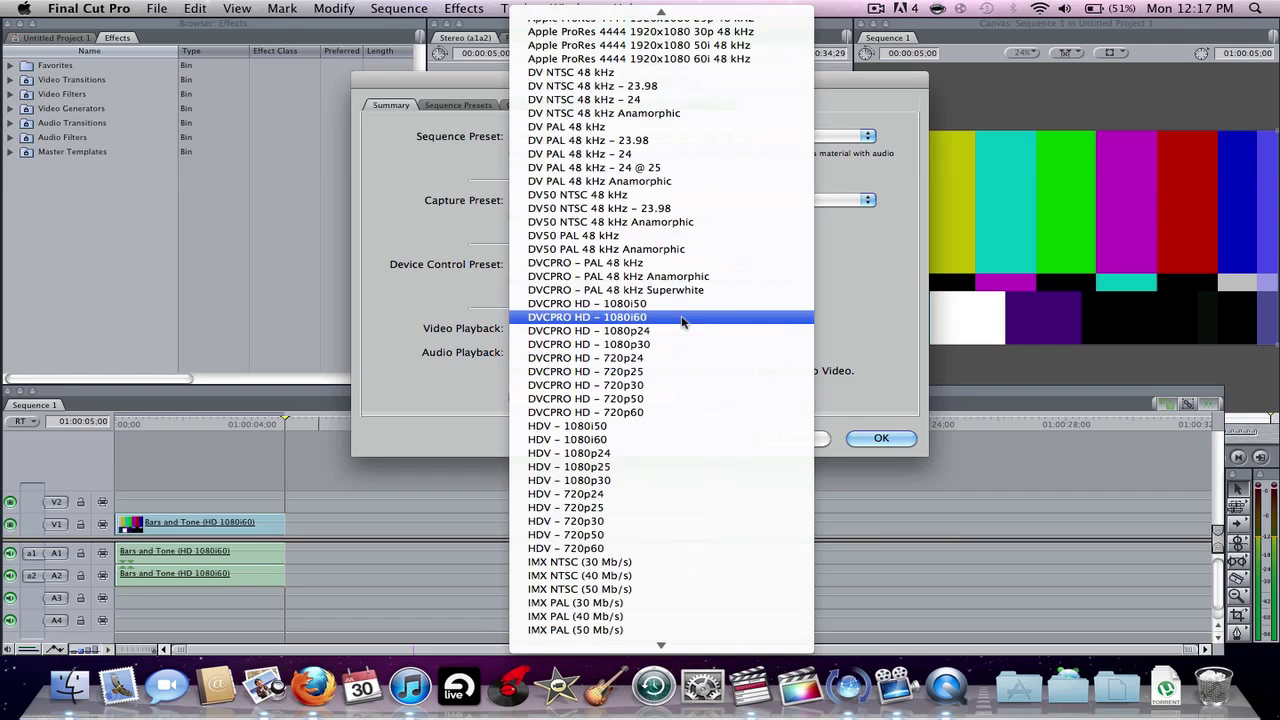
{"action": "scroll", "coordinate": [682, 320], "scroll_direction": "up", "scroll_amount": 3}
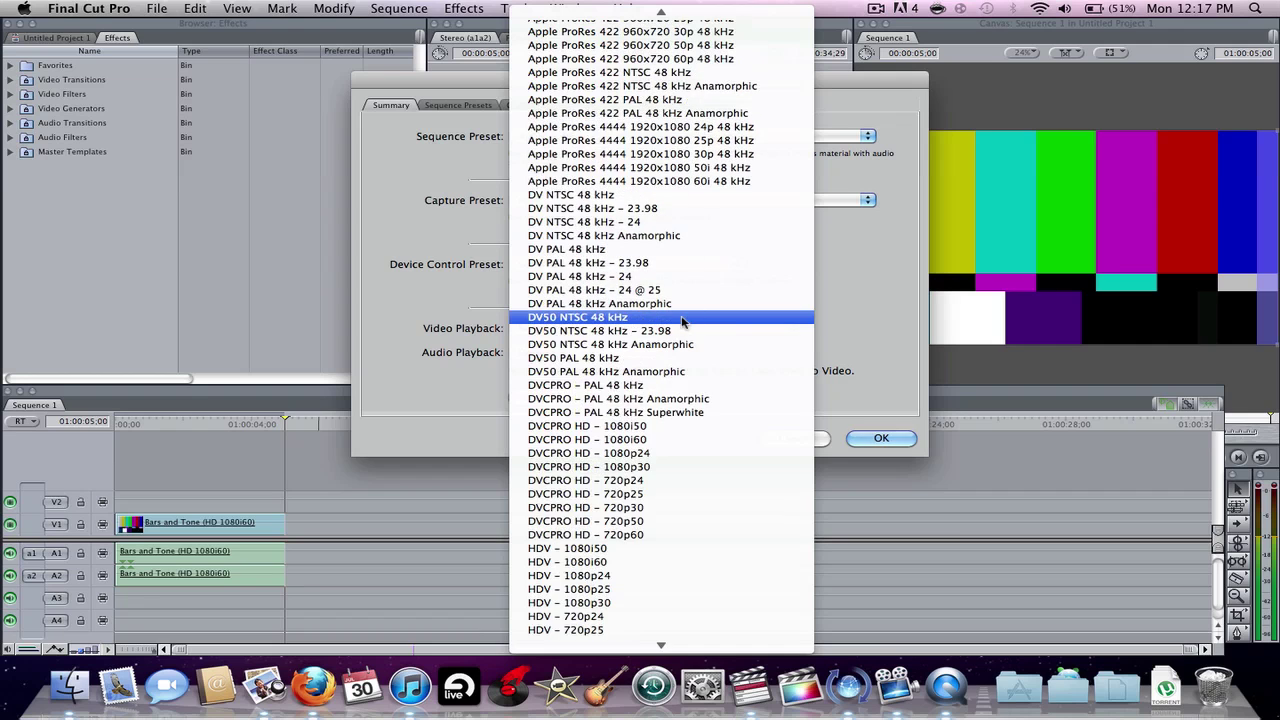
{"action": "scroll", "coordinate": [682, 320], "scroll_direction": "up", "scroll_amount": 2}
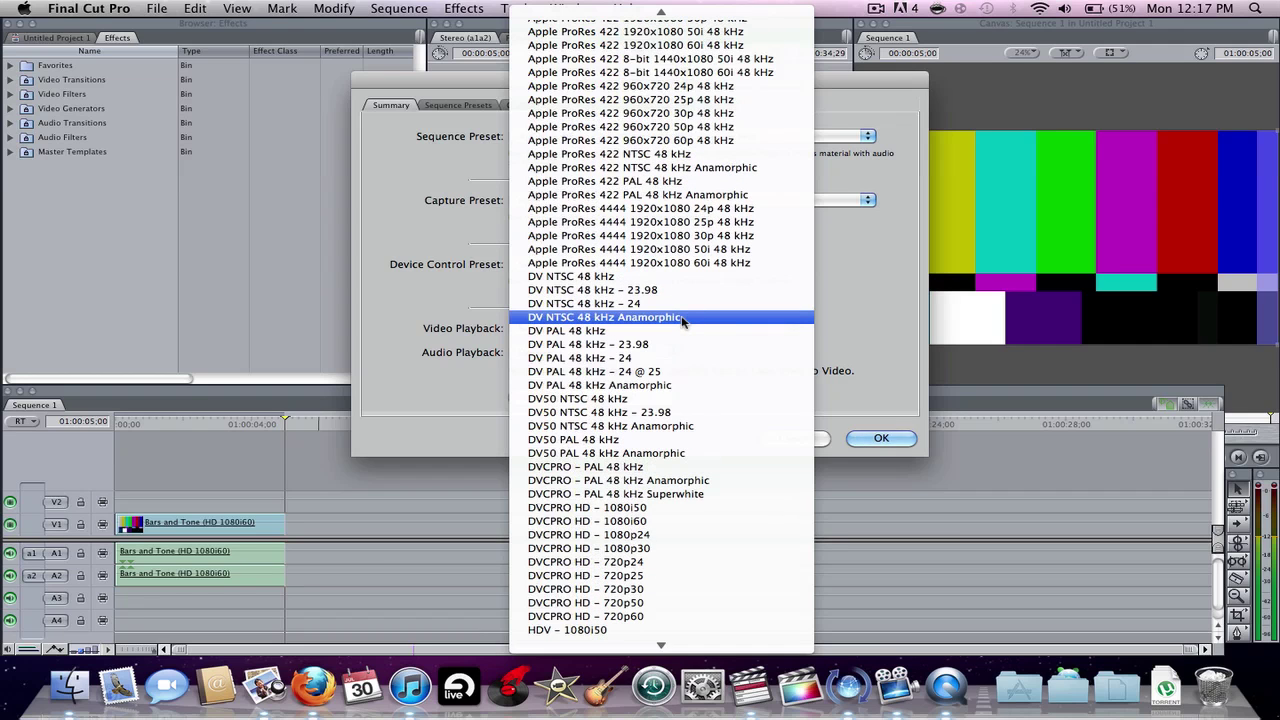
{"action": "scroll", "coordinate": [682, 320], "scroll_direction": "up", "scroll_amount": 20}
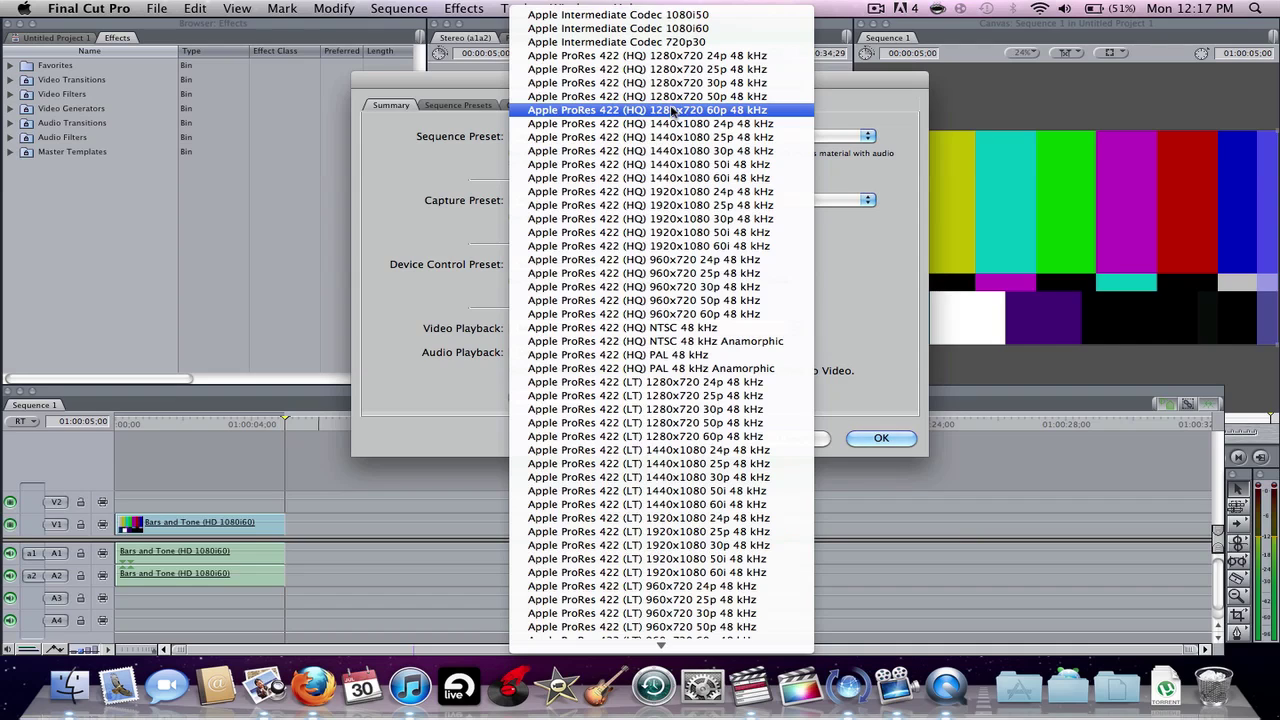
{"action": "left_click", "coordinate": [672, 110]}
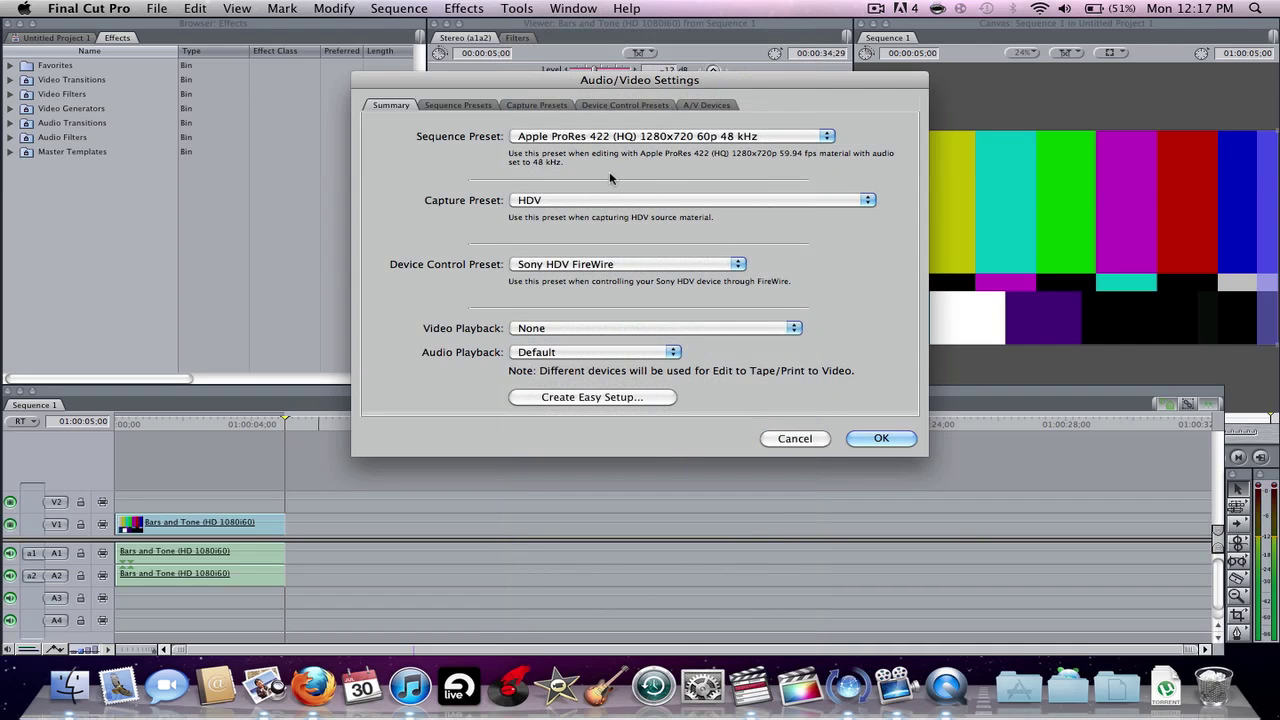
{"action": "left_click", "coordinate": [869, 440]}
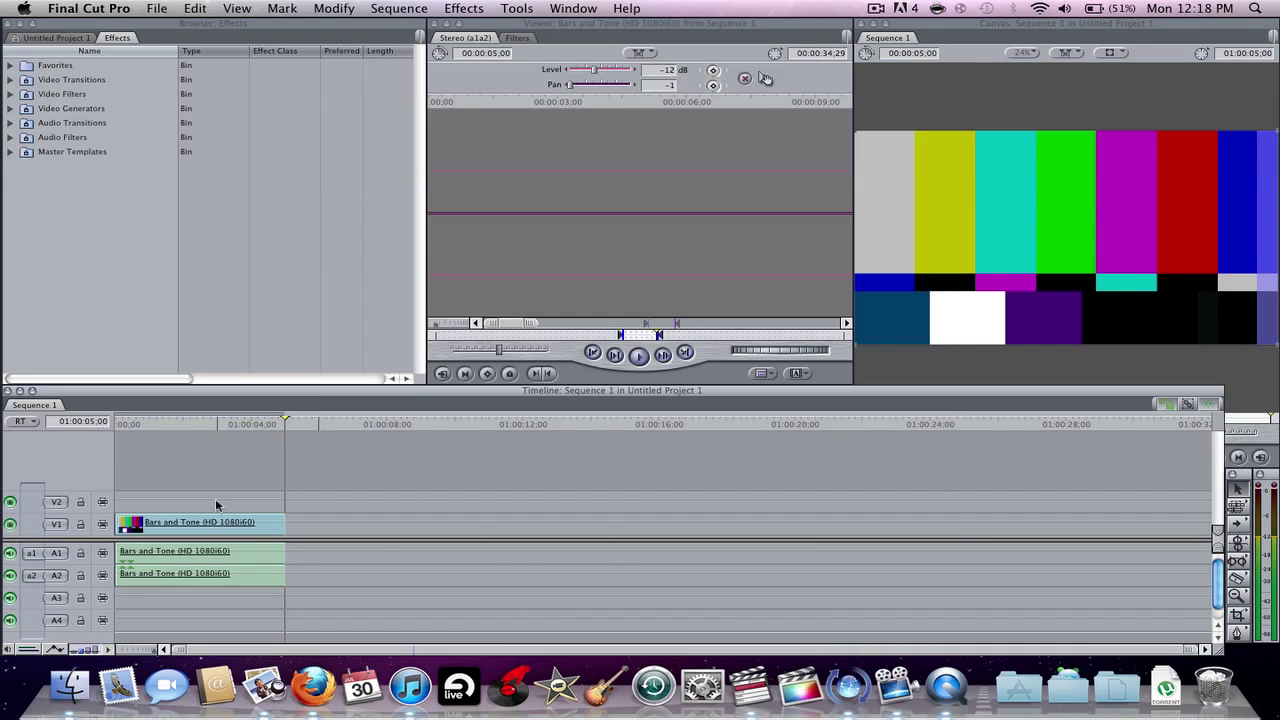
Delete the Bars and Tone video and audio clips from the Timeline, declining to save the project.
{"action": "left_click", "coordinate": [204, 522]}
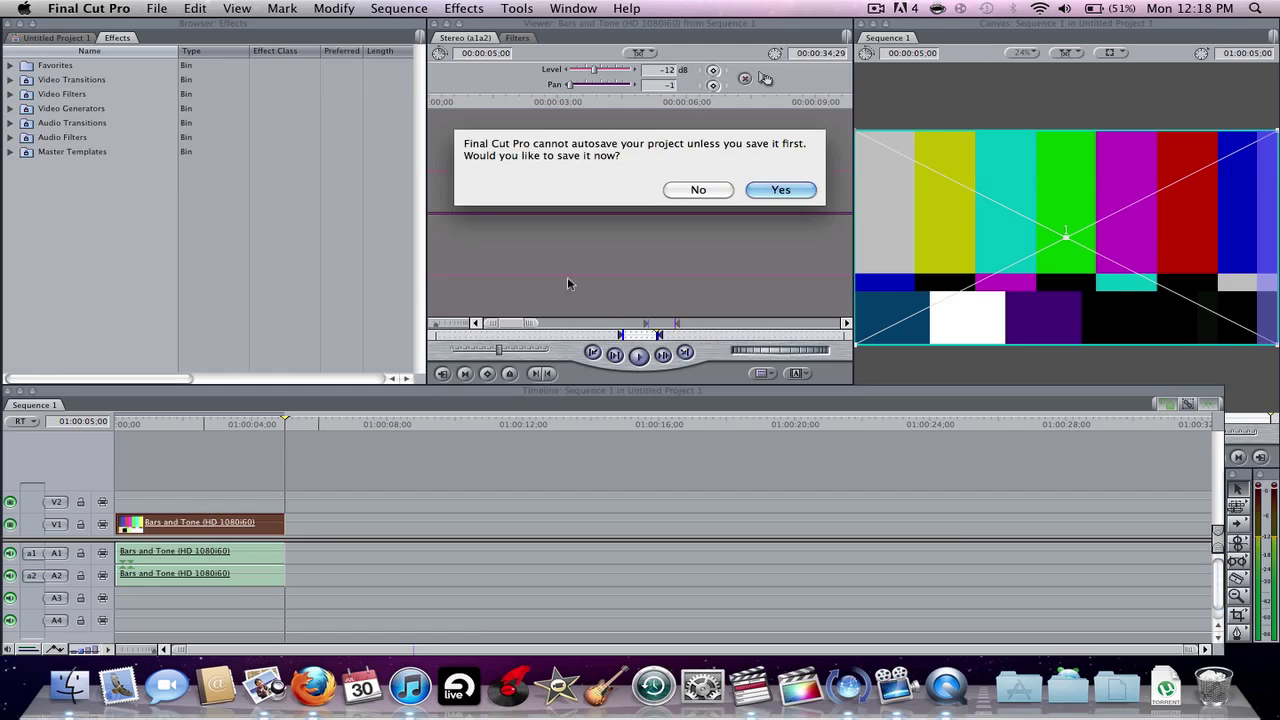
{"action": "left_click", "coordinate": [718, 192]}
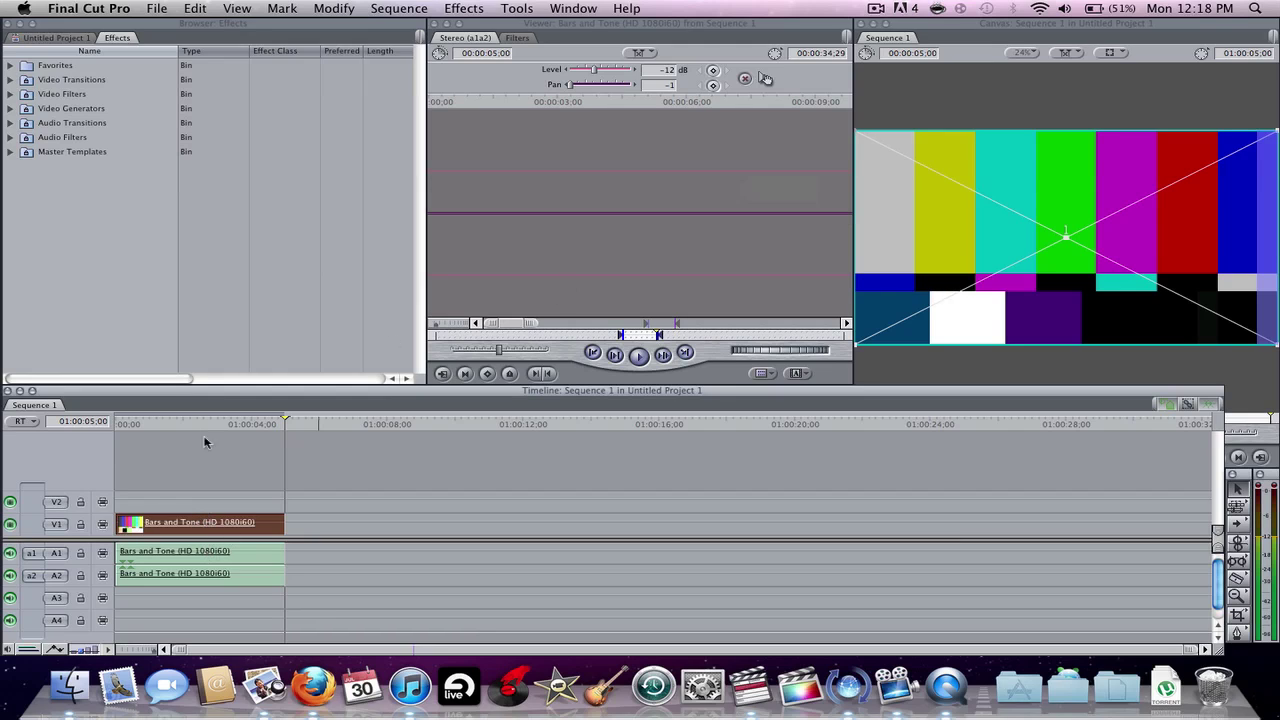
{"action": "left_click", "coordinate": [176, 556]}
{"action": "key", "text": "Delete"}
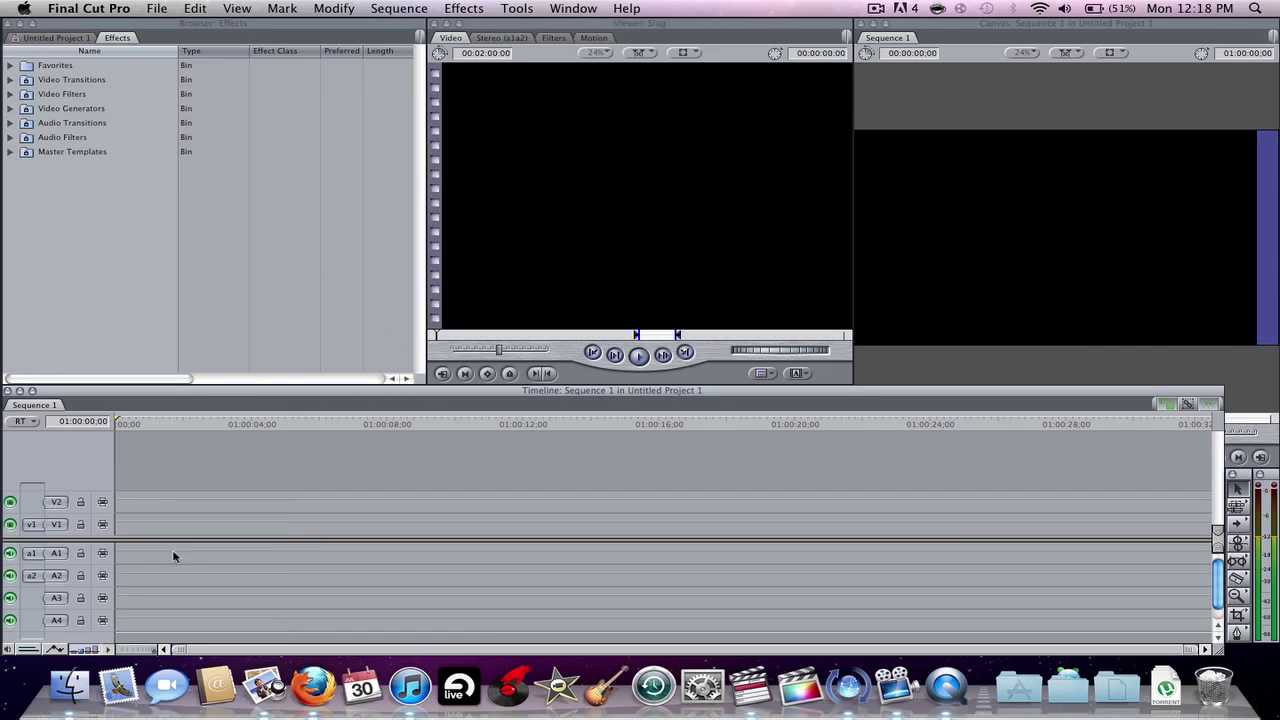
Switch to Finder, search this Mac for "feed", look through the results, and clear the search.
{"action": "left_click", "coordinate": [70, 686]}
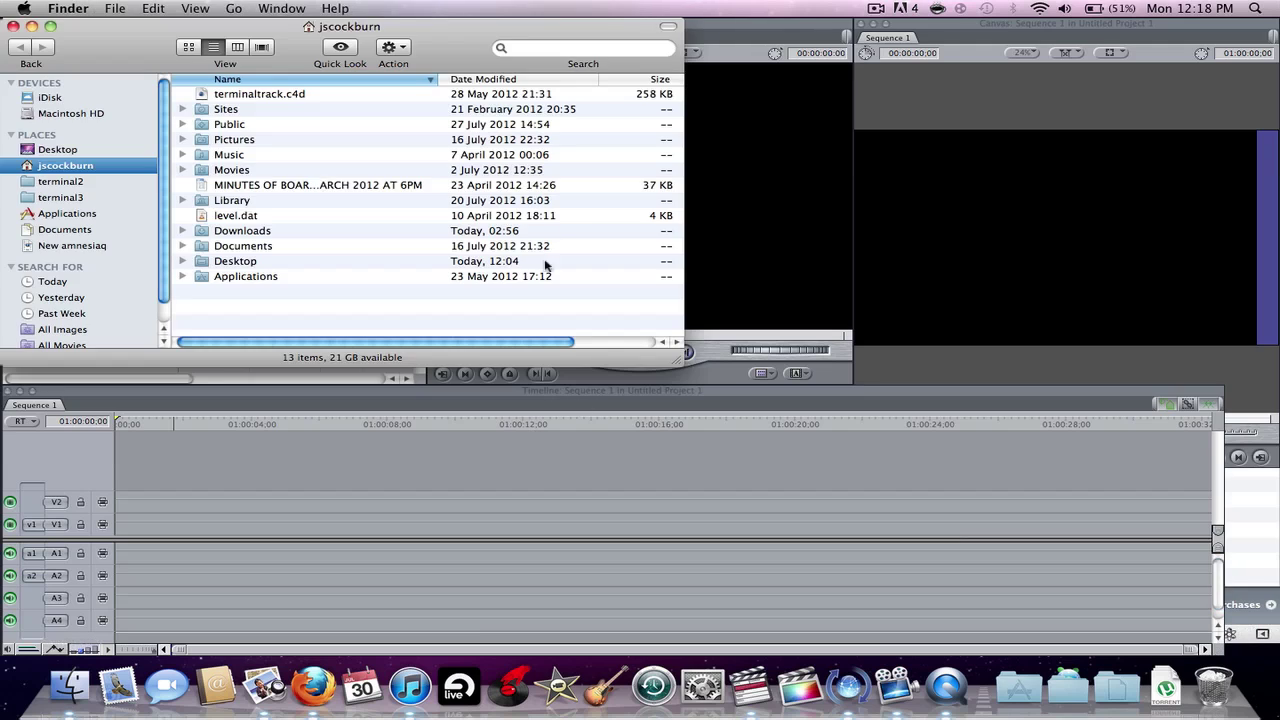
{"action": "left_click", "coordinate": [552, 47]}
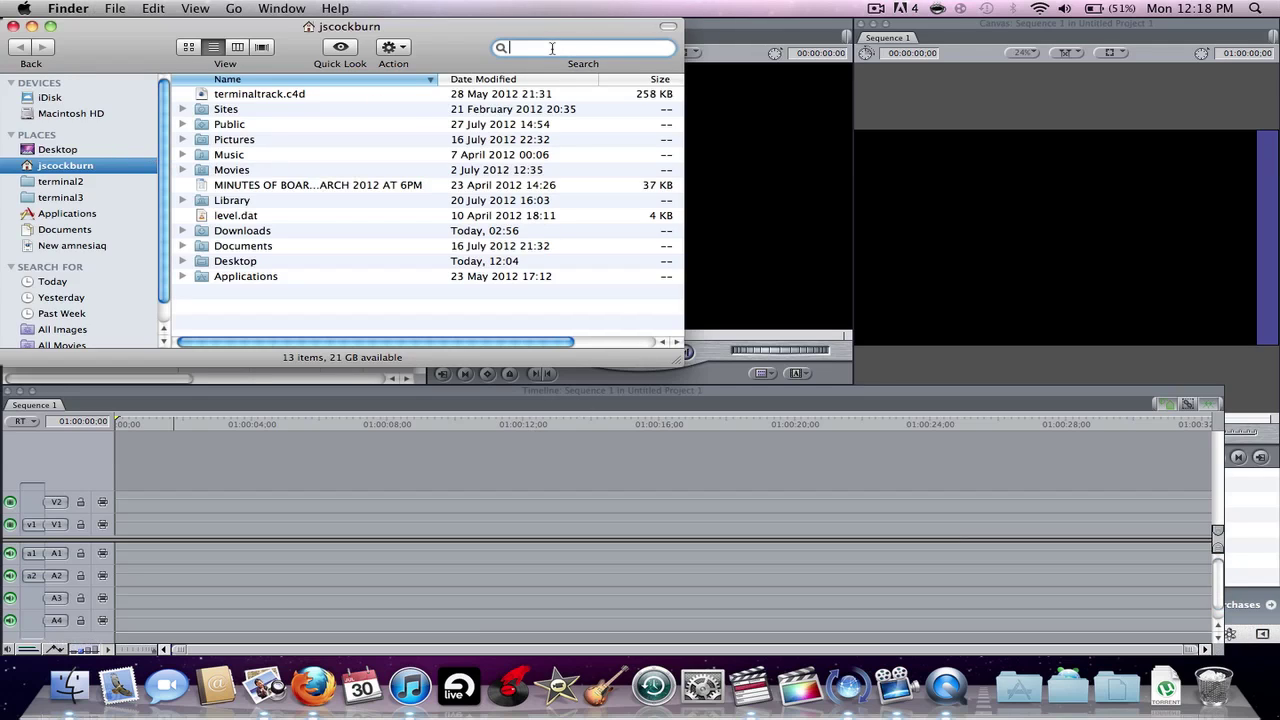
{"action": "type", "text": "feed"}
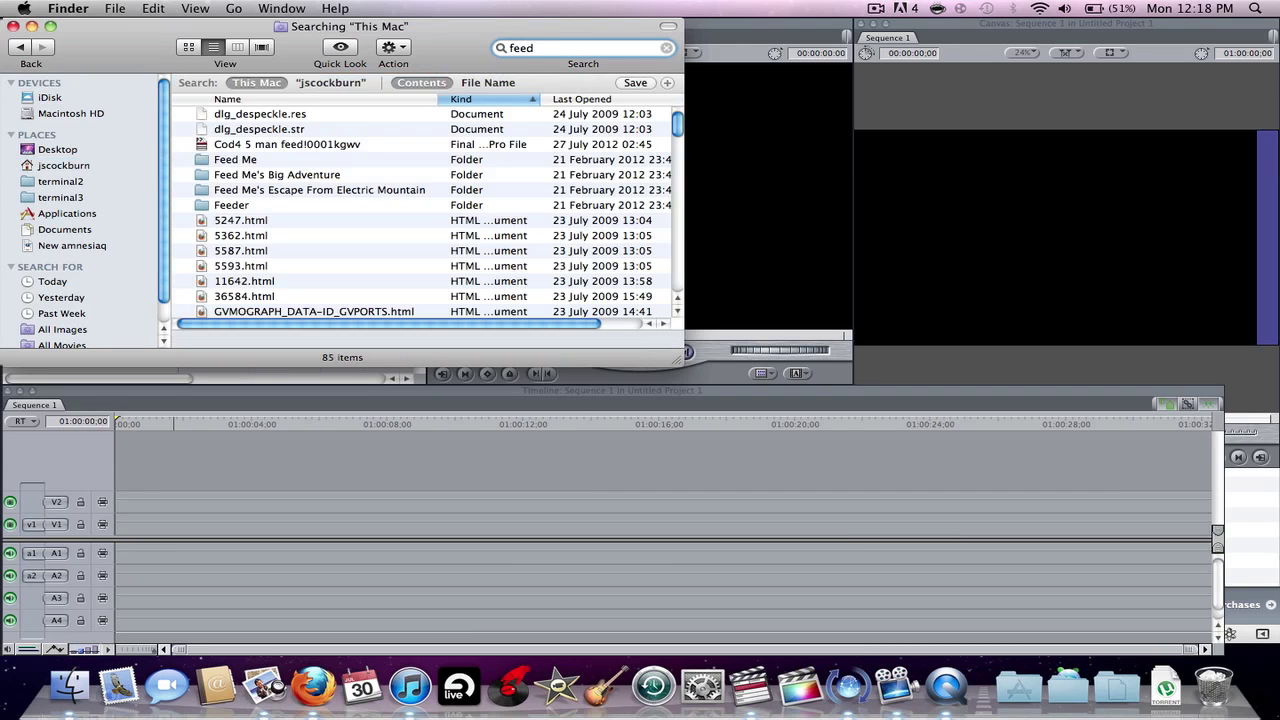
{"action": "scroll", "coordinate": [326, 138], "scroll_direction": "down", "scroll_amount": 10}
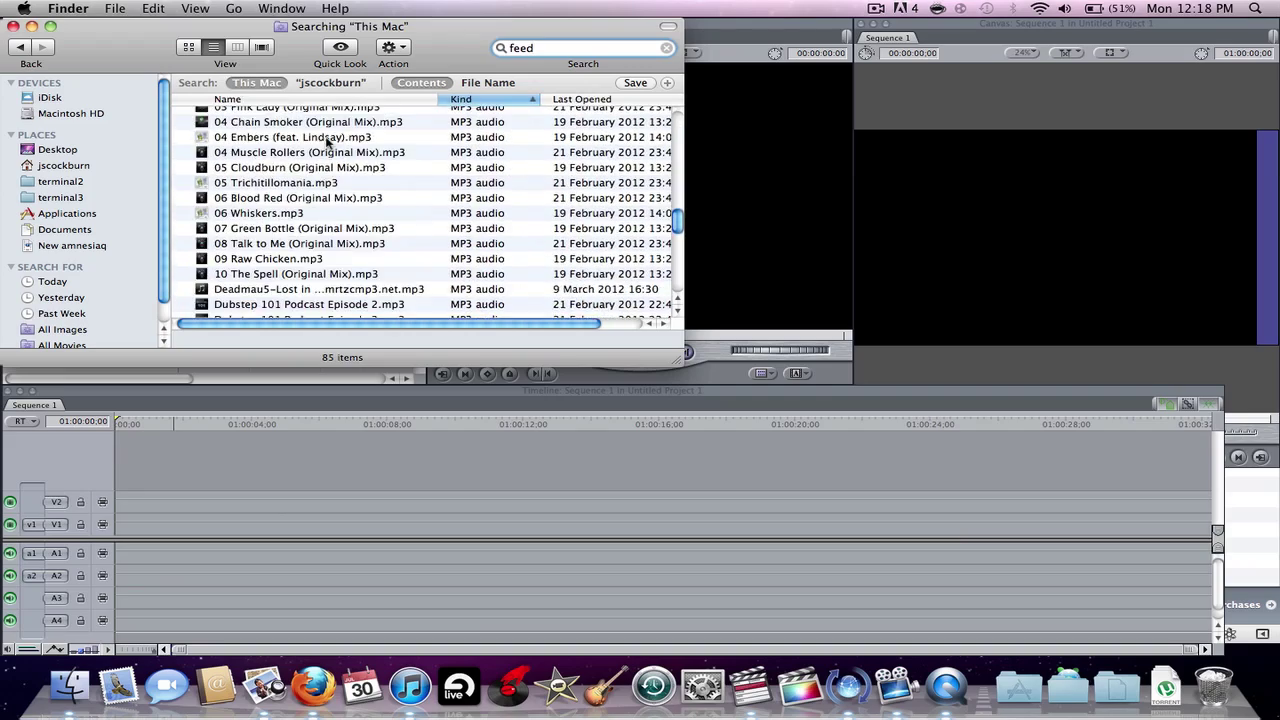
{"action": "scroll", "coordinate": [326, 143], "scroll_direction": "down", "scroll_amount": 5}
{"action": "scroll", "coordinate": [326, 143], "scroll_direction": "up", "scroll_amount": 5}
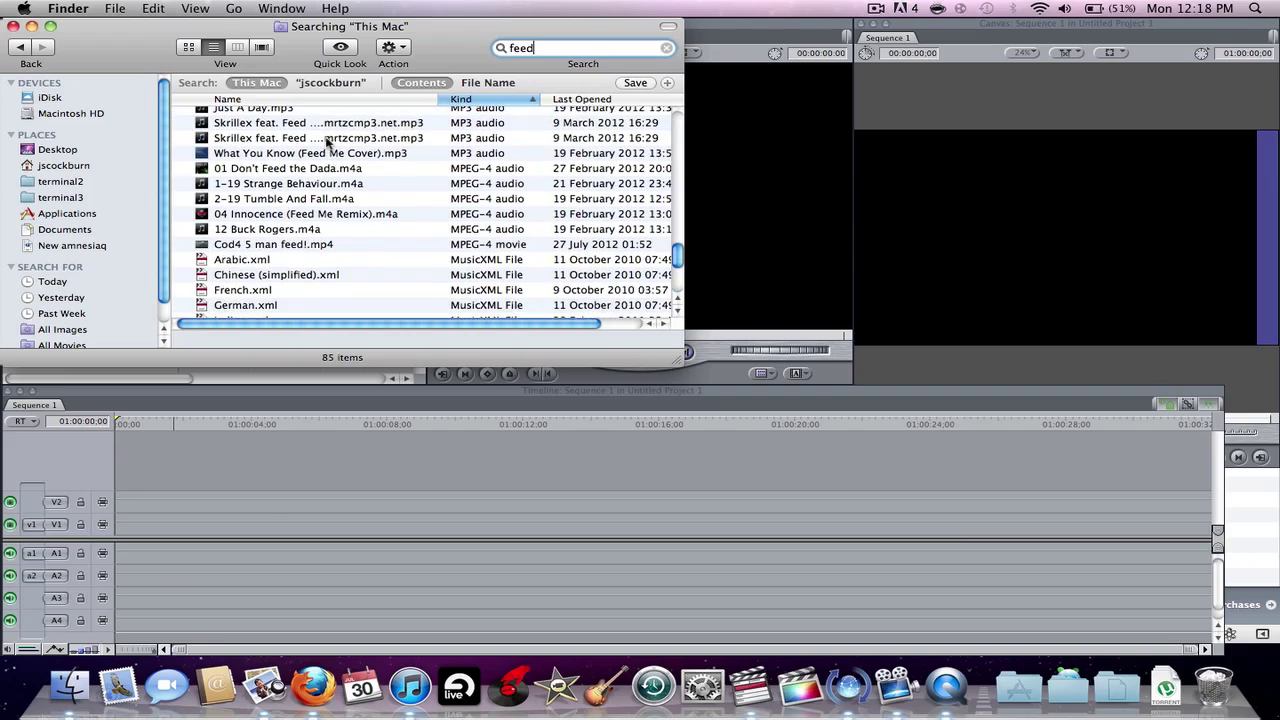
{"action": "scroll", "coordinate": [350, 120], "scroll_direction": "up", "scroll_amount": 10}
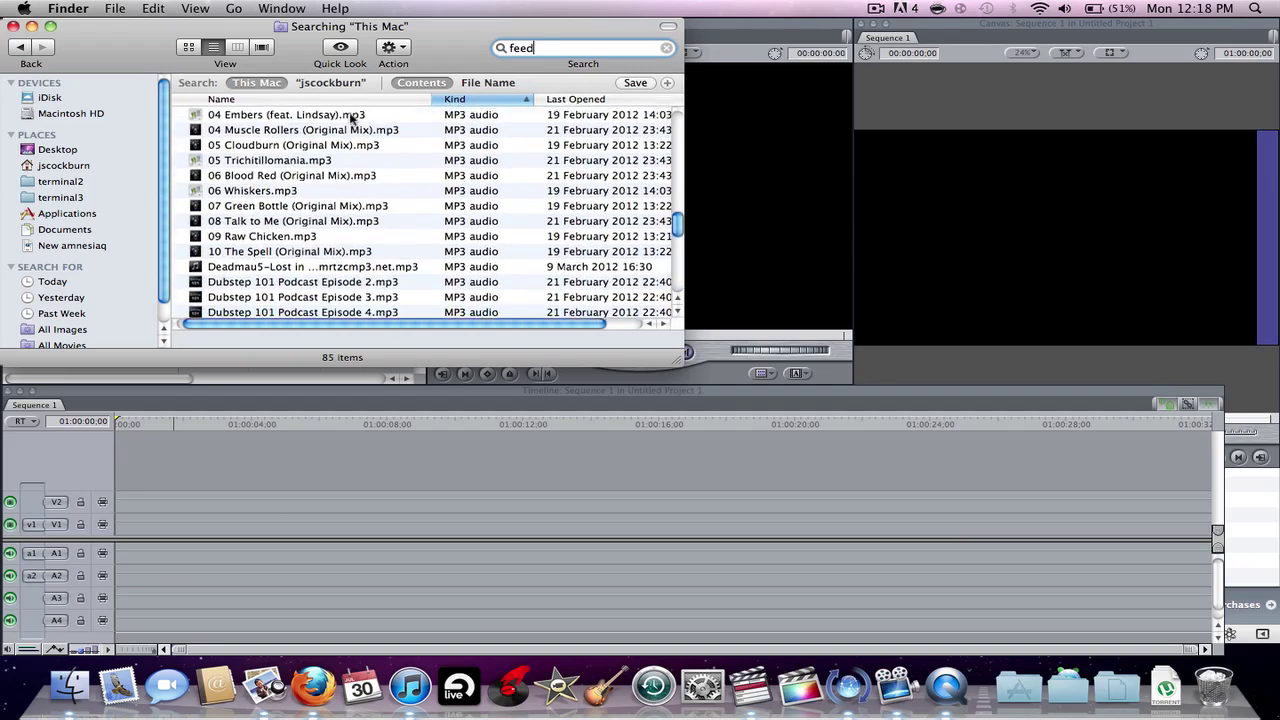
{"action": "scroll", "coordinate": [350, 118], "scroll_direction": "up", "scroll_amount": 10}
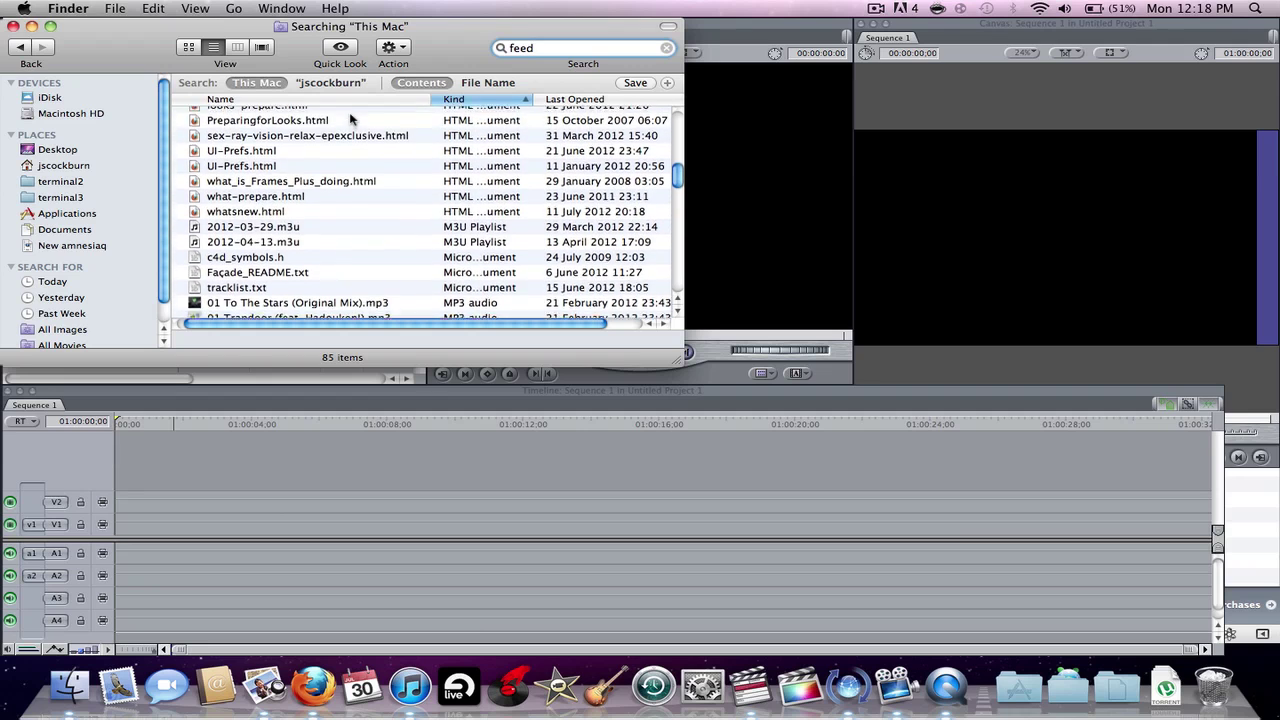
{"action": "double_click", "coordinate": [519, 50]}
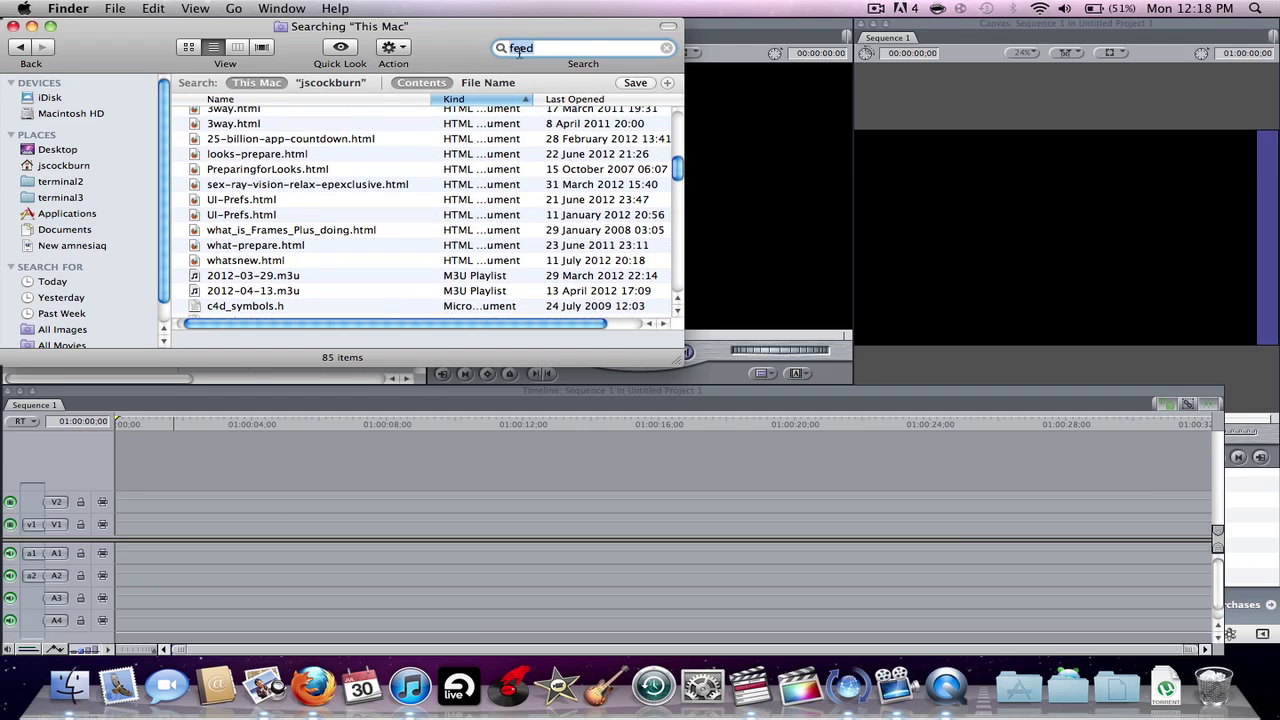
{"action": "key", "text": "BackSpace"}
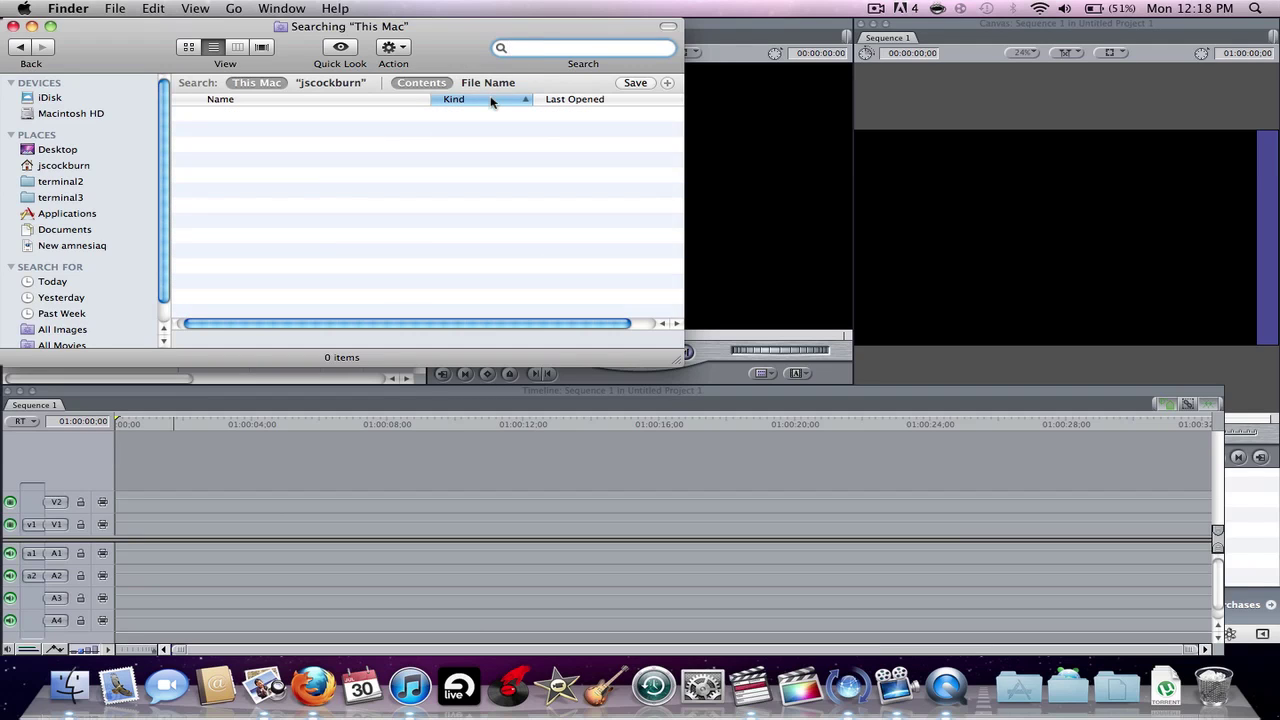
Add Cod4 5 man feed!.mp4 from Finder's All Movies to the start of track V2, changing the sequence settings to match the clip.
{"action": "key", "text": "F11"}
{"action": "key", "text": "F11"}
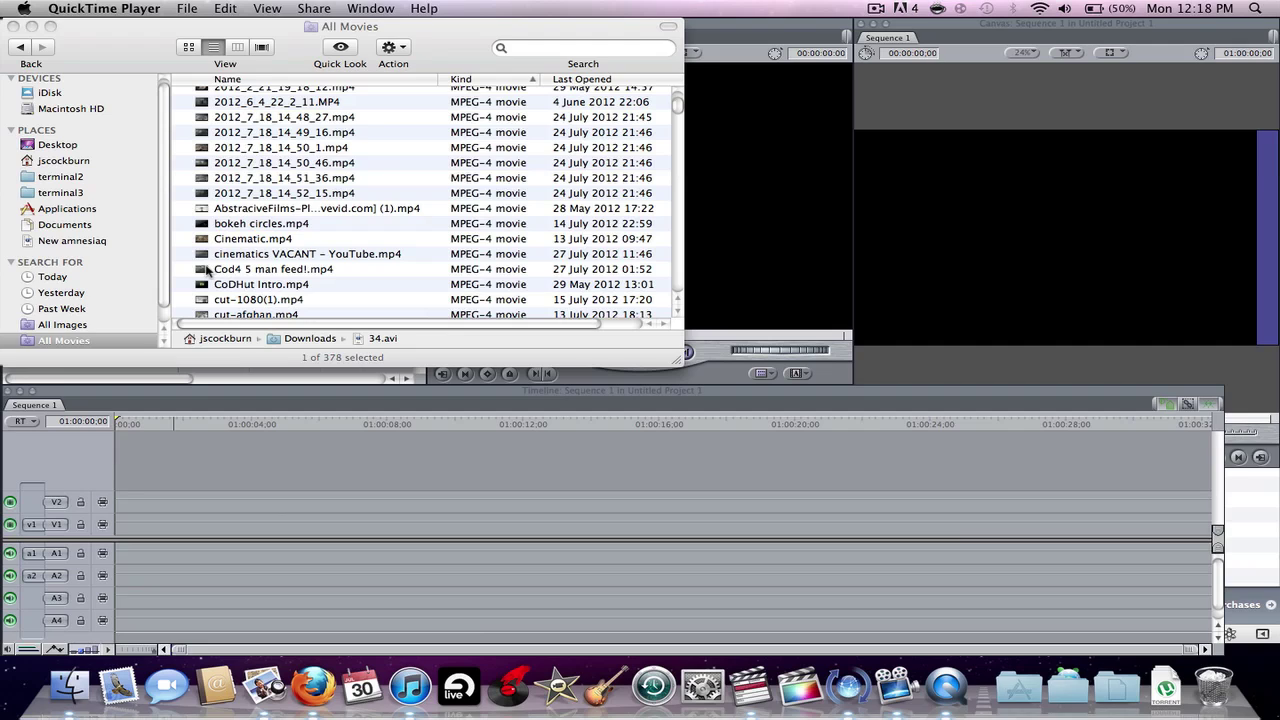
{"action": "left_click_drag", "start_coordinate": [200, 270], "coordinate": [121, 507]}
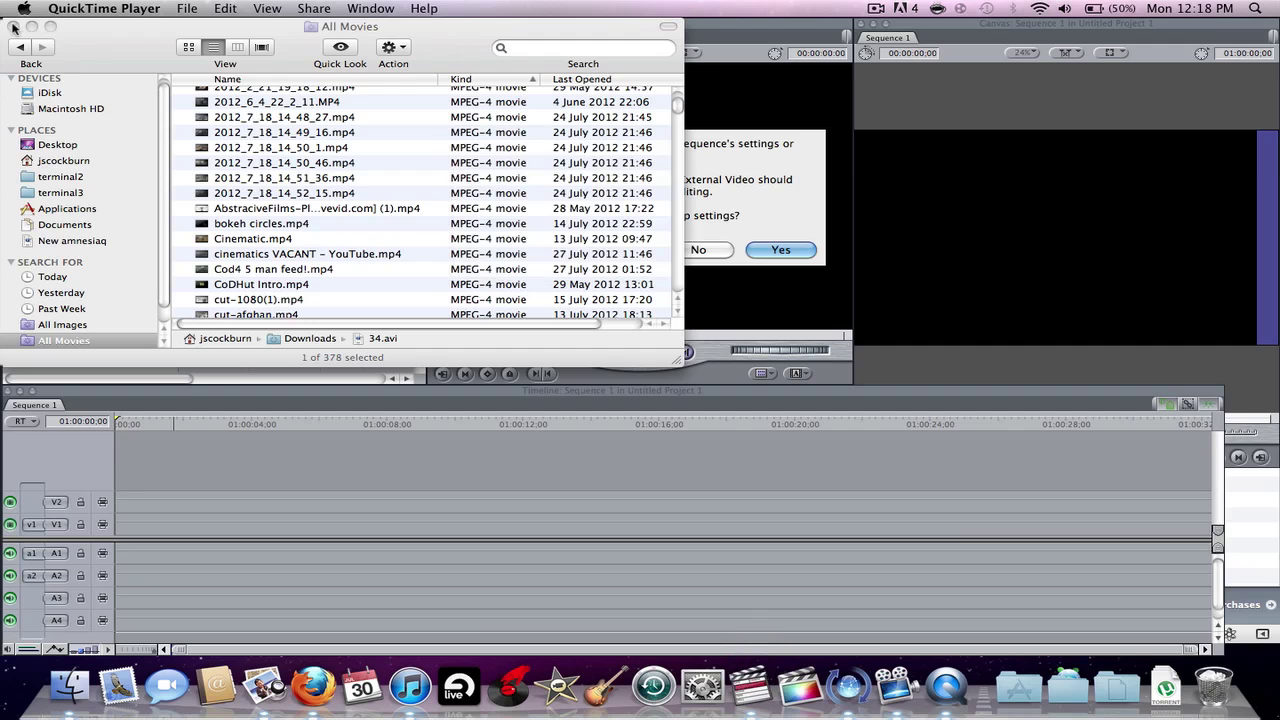
{"action": "left_click_drag", "start_coordinate": [120, 37], "coordinate": [1278, 31]}
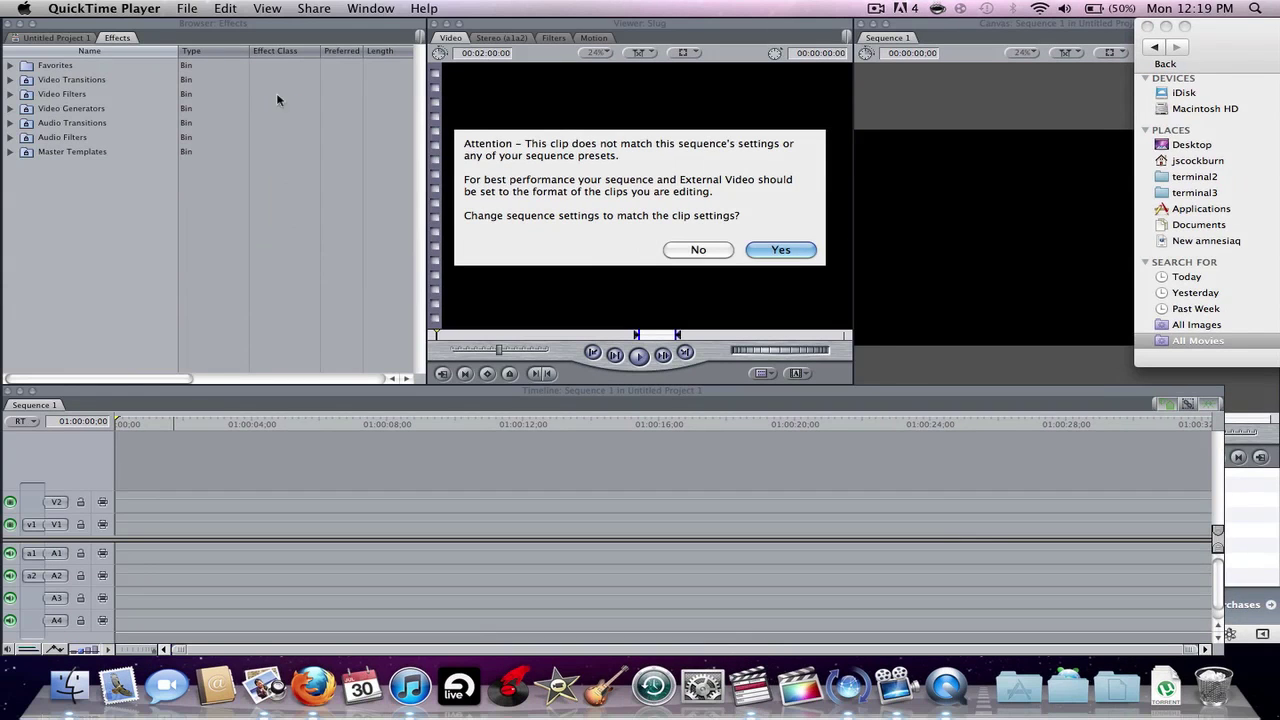
{"action": "left_click", "coordinate": [208, 137]}
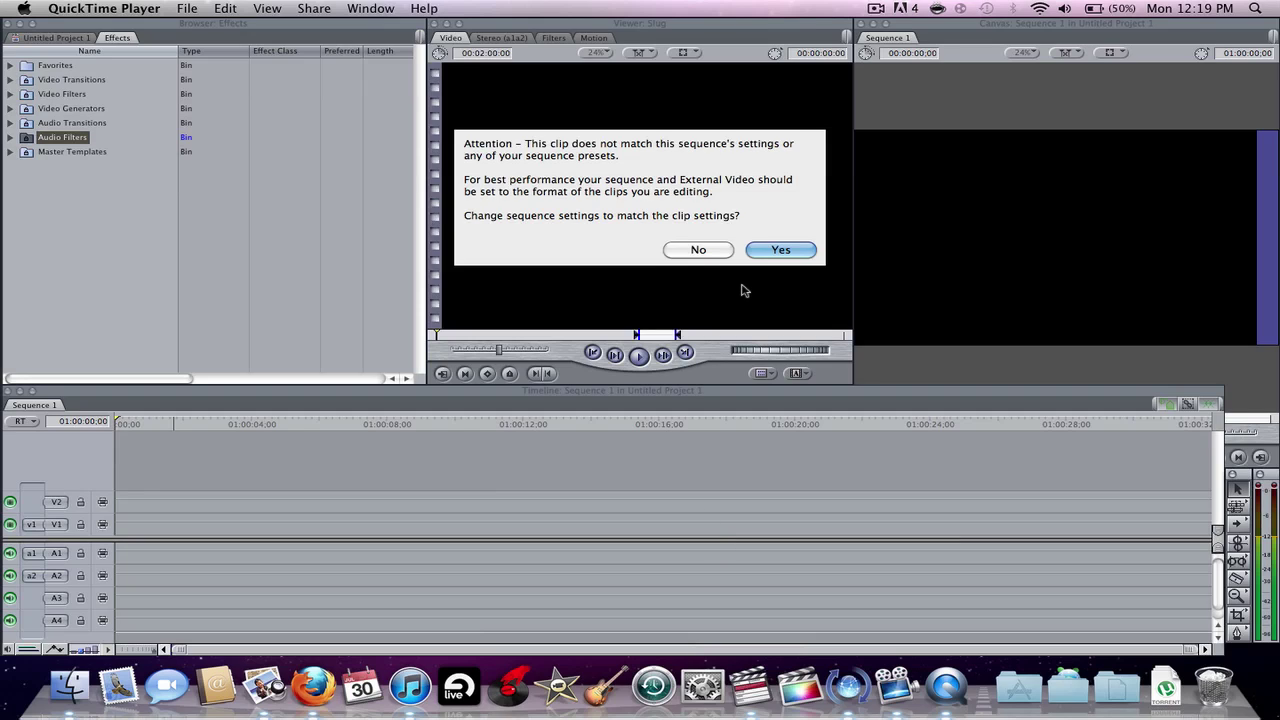
{"action": "left_click", "coordinate": [782, 251]}
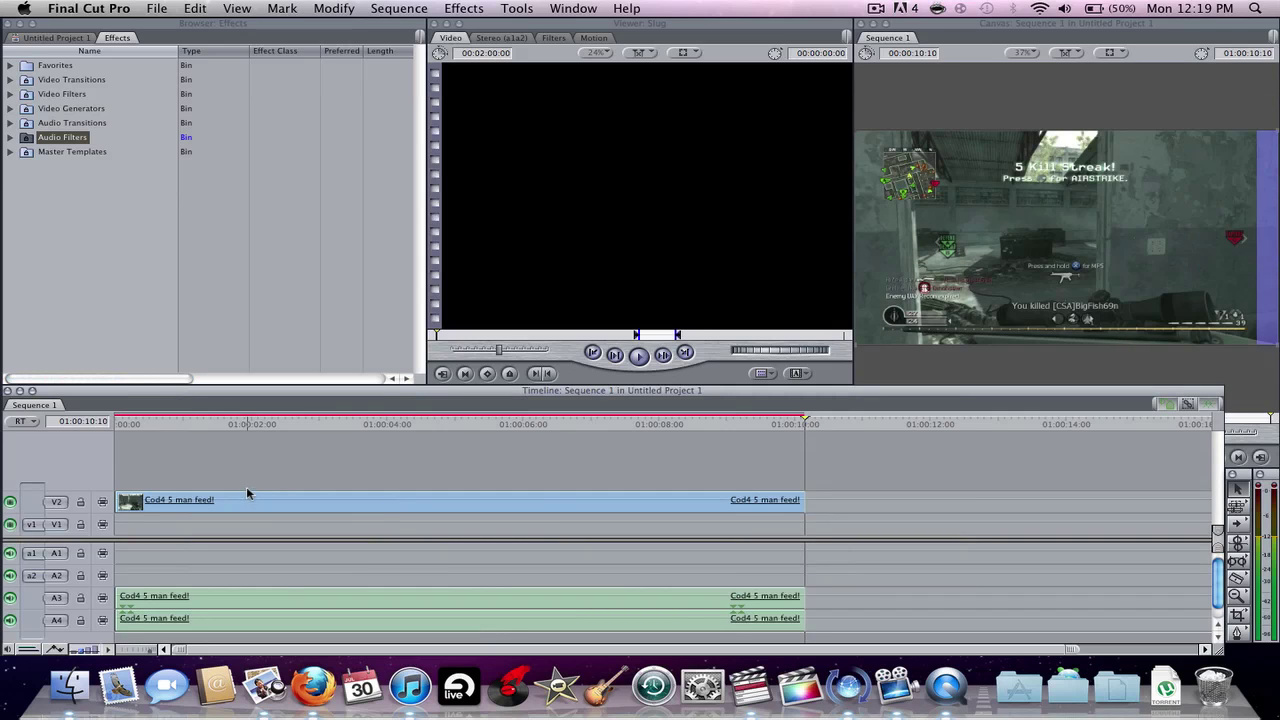
Delete the audio of the Cod4 5 man feed! clip and play the sequence from its start.
{"action": "left_click", "coordinate": [214, 500]}
{"action": "left_click_drag", "start_coordinate": [147, 432], "coordinate": [116, 432]}
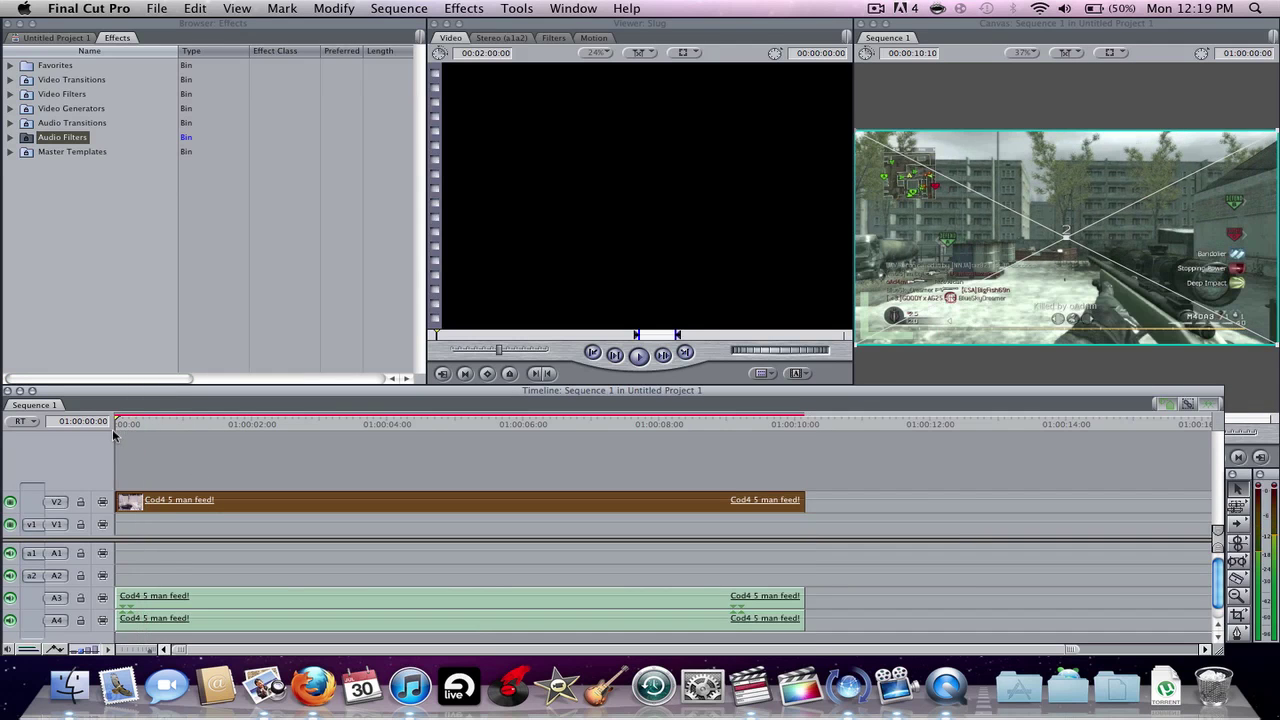
{"action": "left_click", "coordinate": [205, 607]}
{"action": "key", "text": "Delete"}
{"action": "key", "text": "space"}
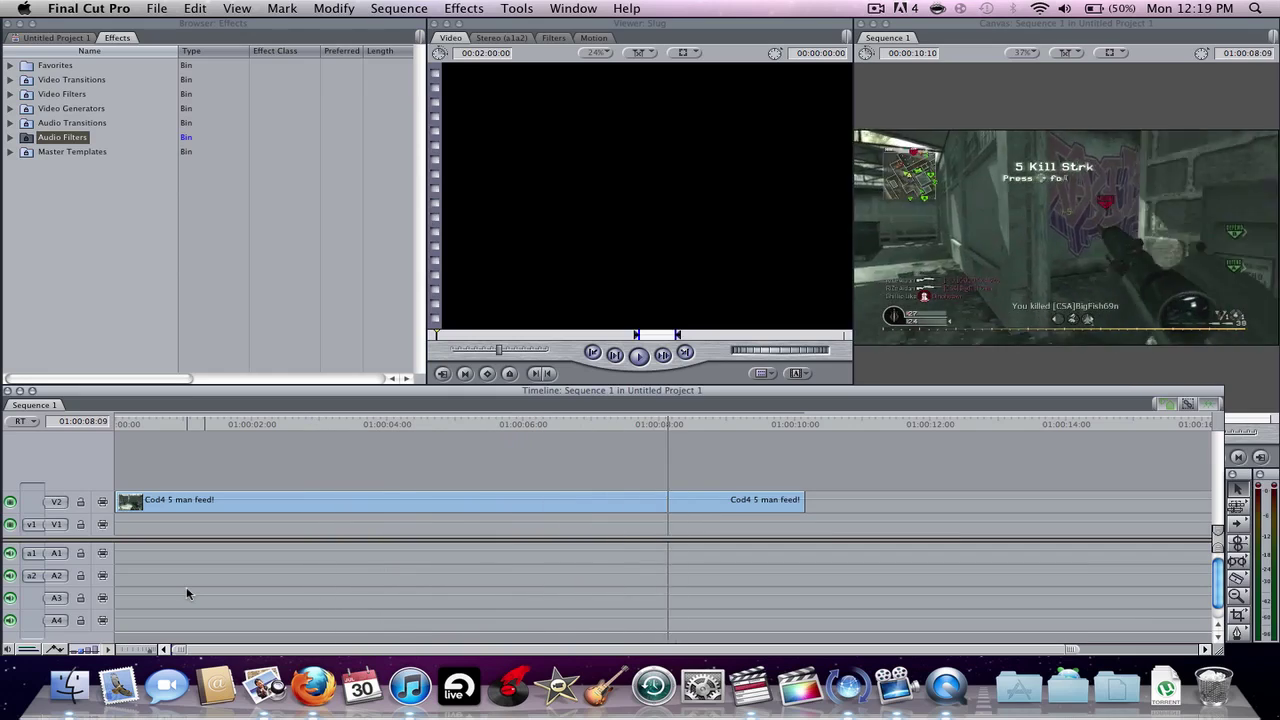
{"action": "key", "text": "space"}
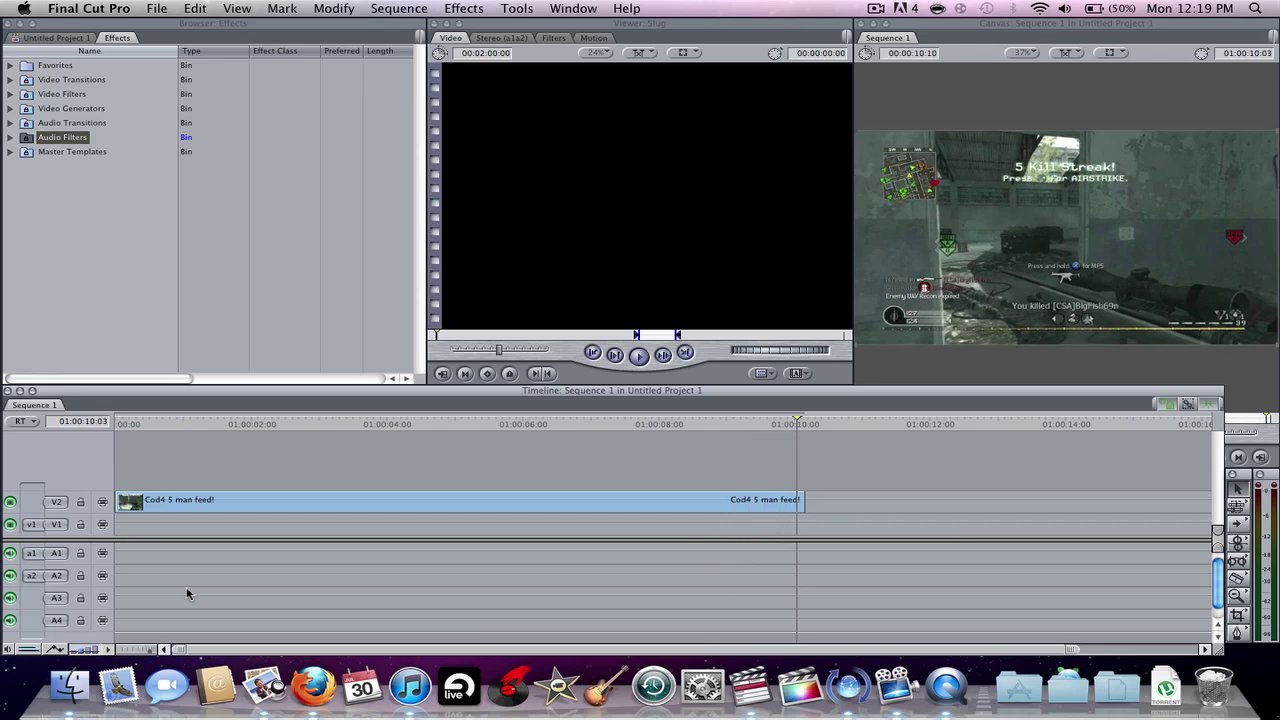
Delete the Cod4 5 man feed! clip from track V2 of the Timeline.
{"action": "left_click", "coordinate": [205, 505]}
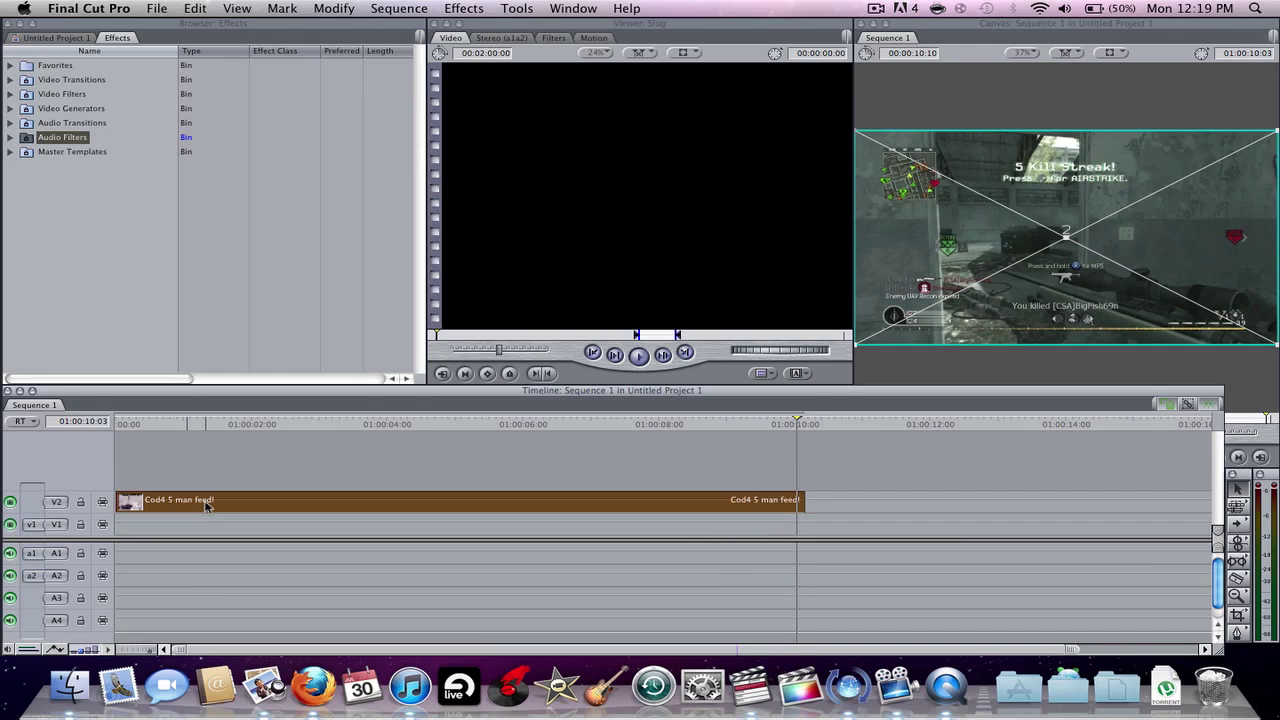
{"action": "key", "text": "Delete"}
Open and close the System Settings, and review the Audio/Video Settings summary with its sequence preset.
{"action": "left_click", "coordinate": [73, 6]}
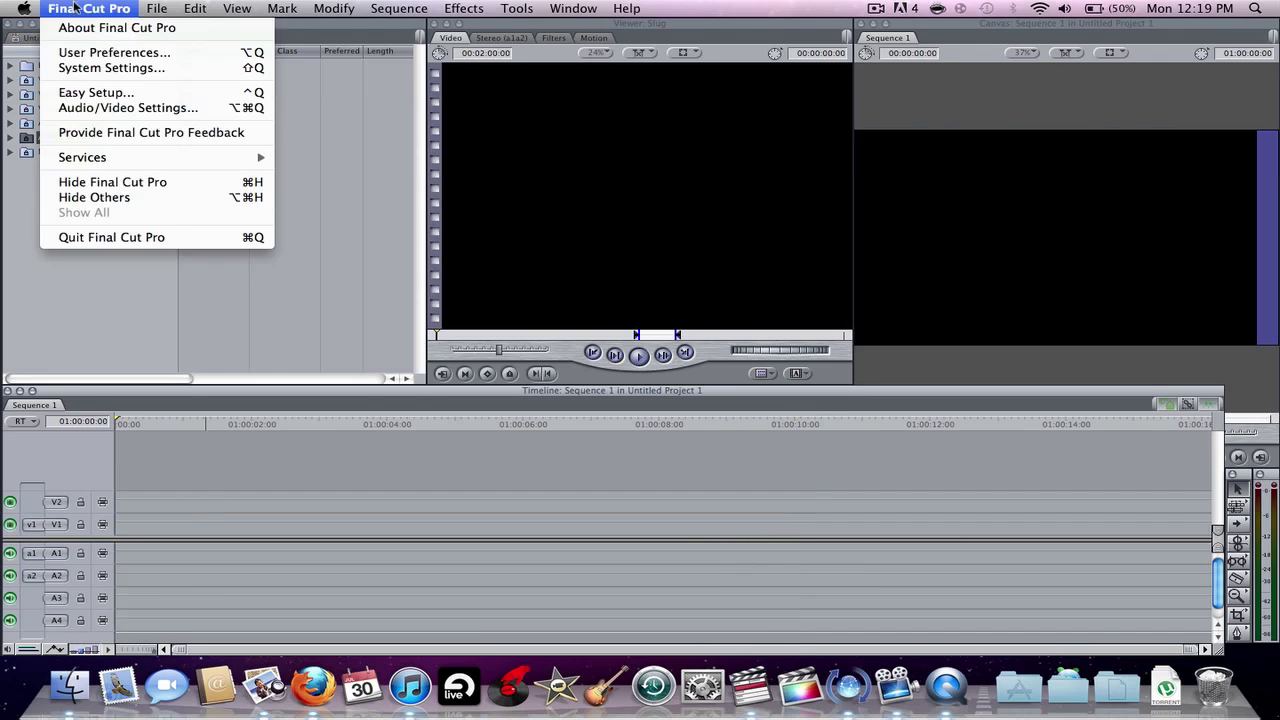
{"action": "left_click", "coordinate": [155, 68]}
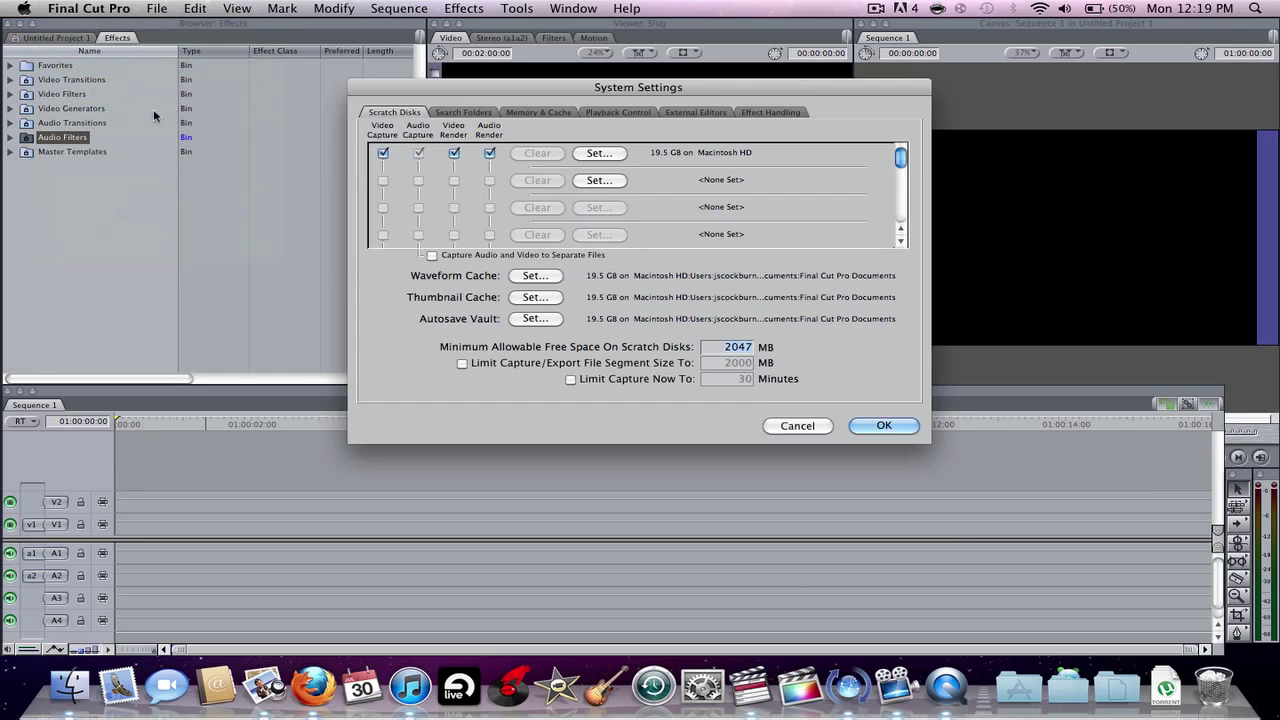
{"action": "key", "text": "Return"}
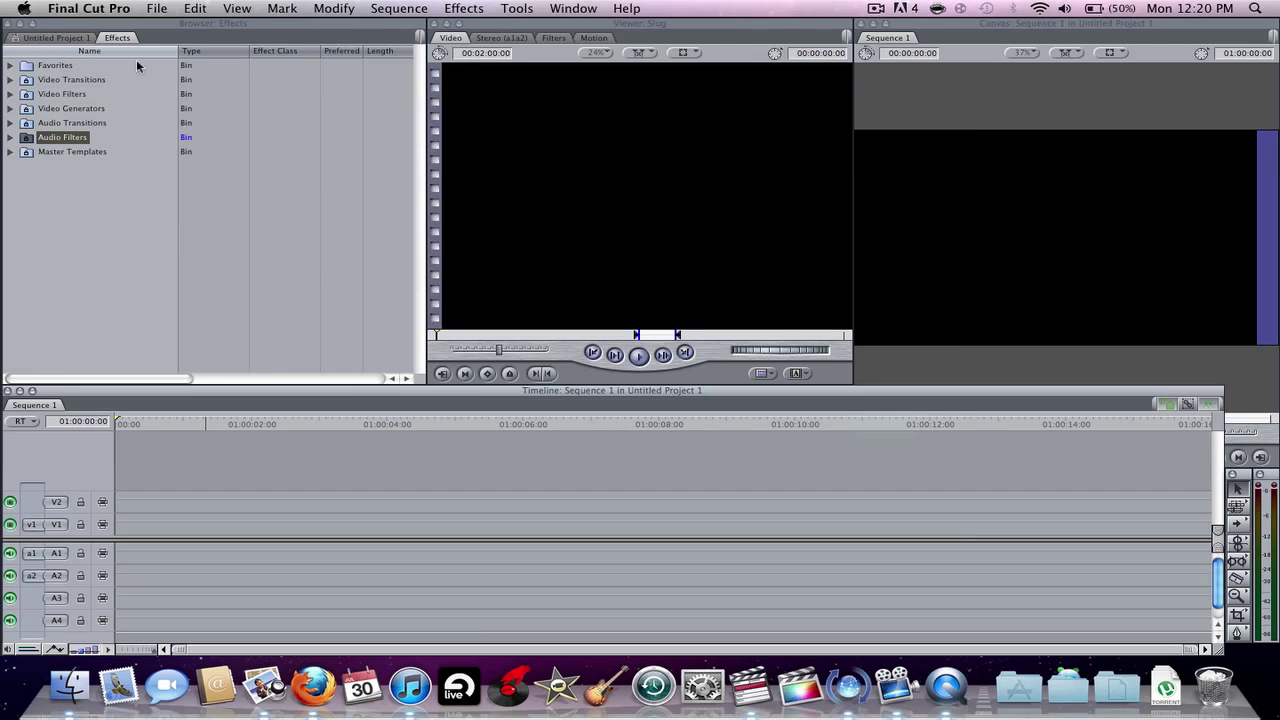
{"action": "left_click", "coordinate": [88, 8]}
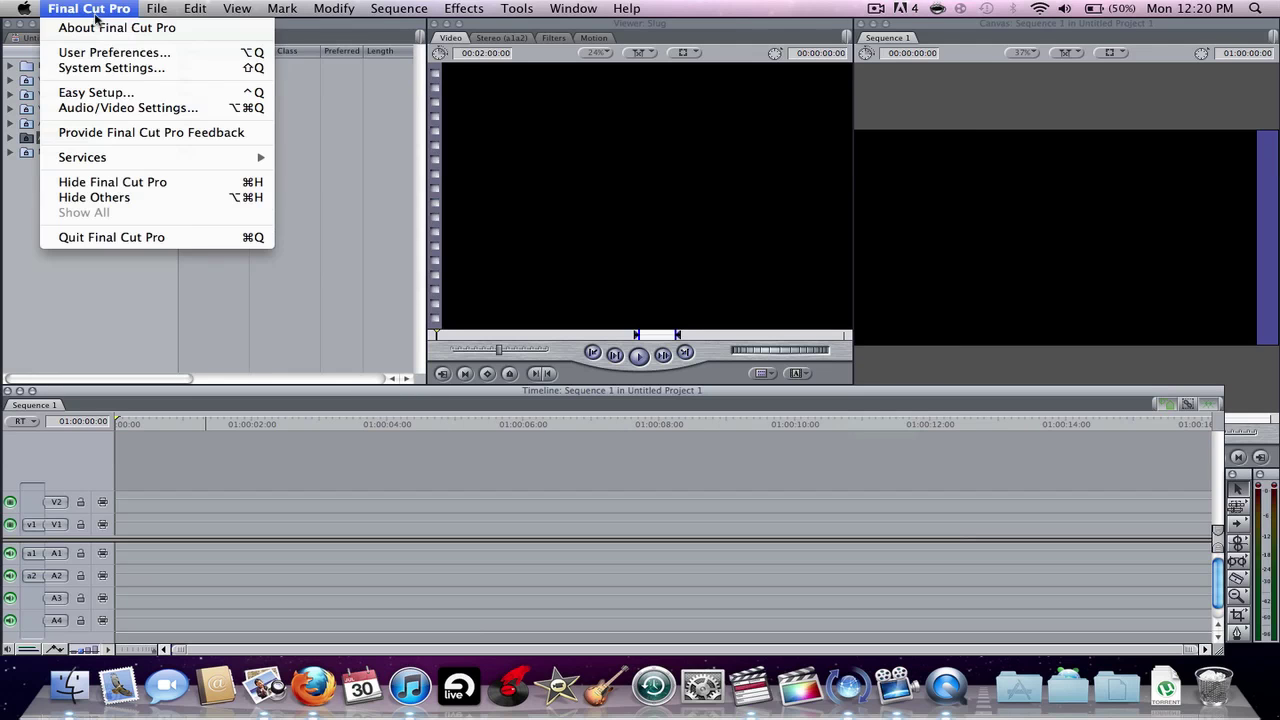
{"action": "left_click", "coordinate": [141, 108]}
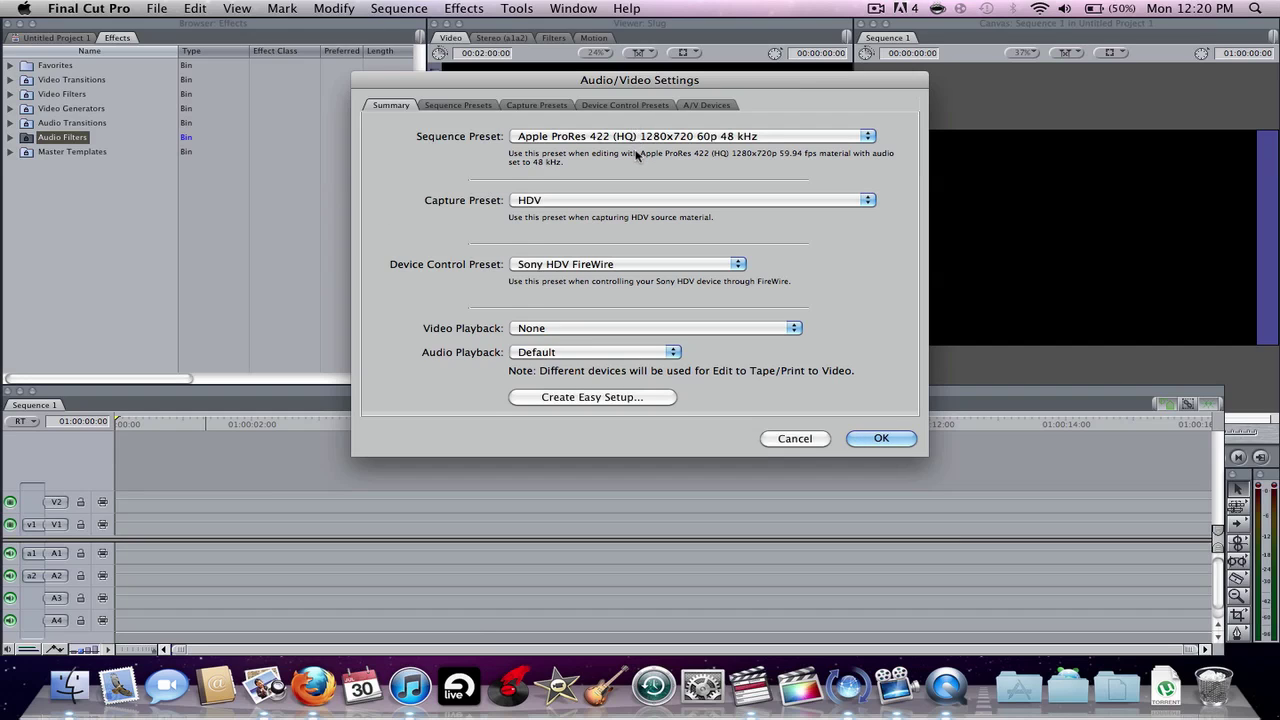
{"action": "left_click", "coordinate": [879, 439]}
Add 1080p Particles 1.mp4 from Finder's All Movies to the start of track V2, declining to match the sequence settings to the clip.
{"action": "left_click", "coordinate": [70, 686]}
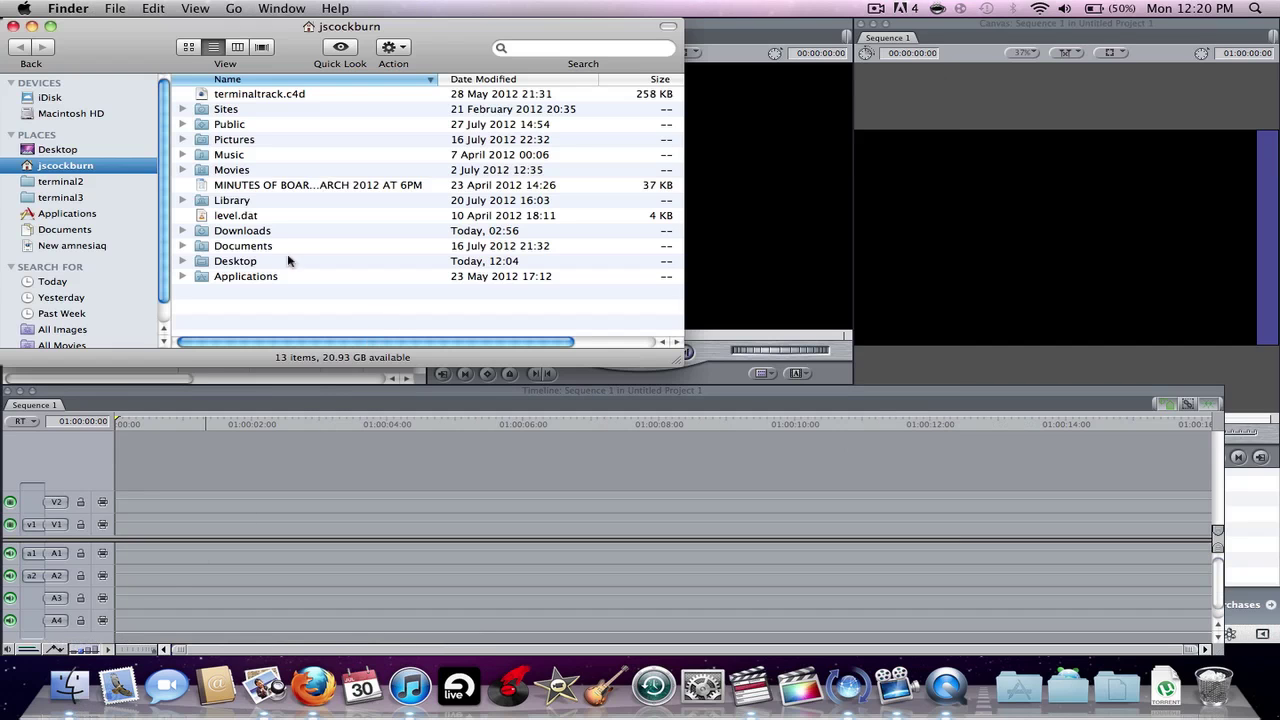
{"action": "left_click", "coordinate": [62, 344]}
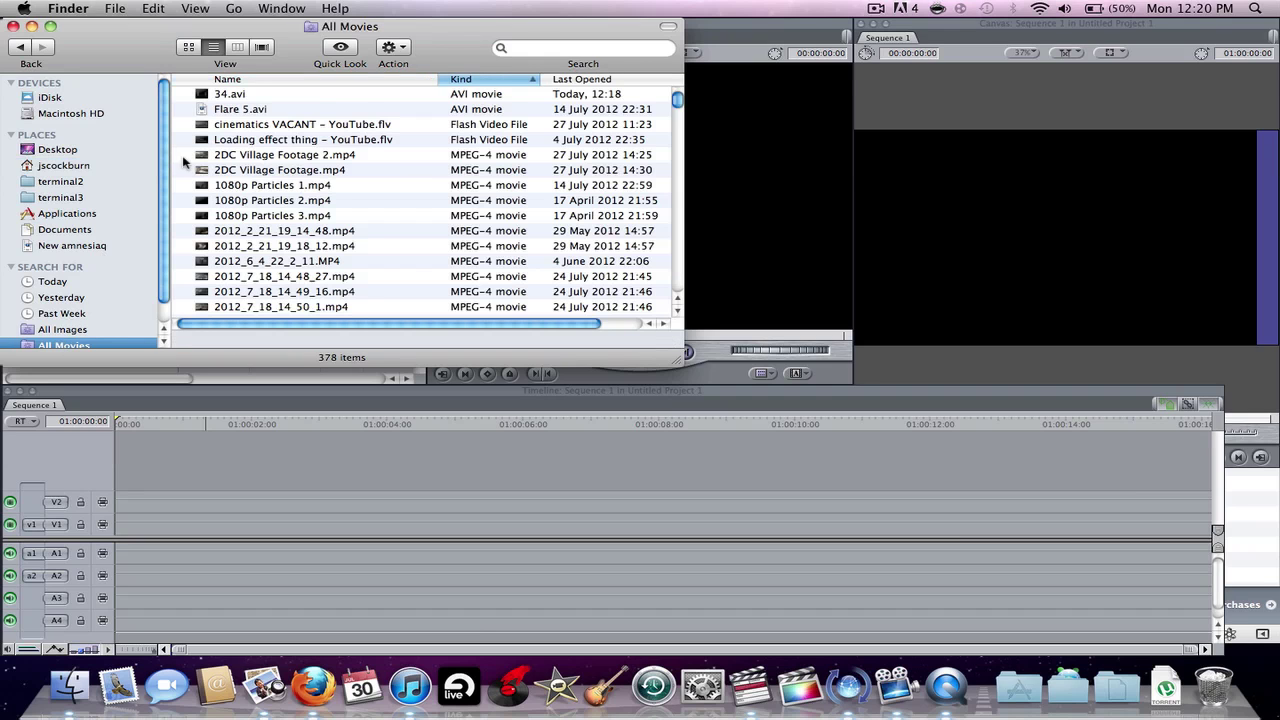
{"action": "scroll", "coordinate": [234, 129], "scroll_direction": "up", "scroll_amount": 1}
{"action": "left_click_drag", "start_coordinate": [228, 94], "coordinate": [157, 523]}
{"action": "left_click_drag", "start_coordinate": [181, 506], "coordinate": [181, 506]}
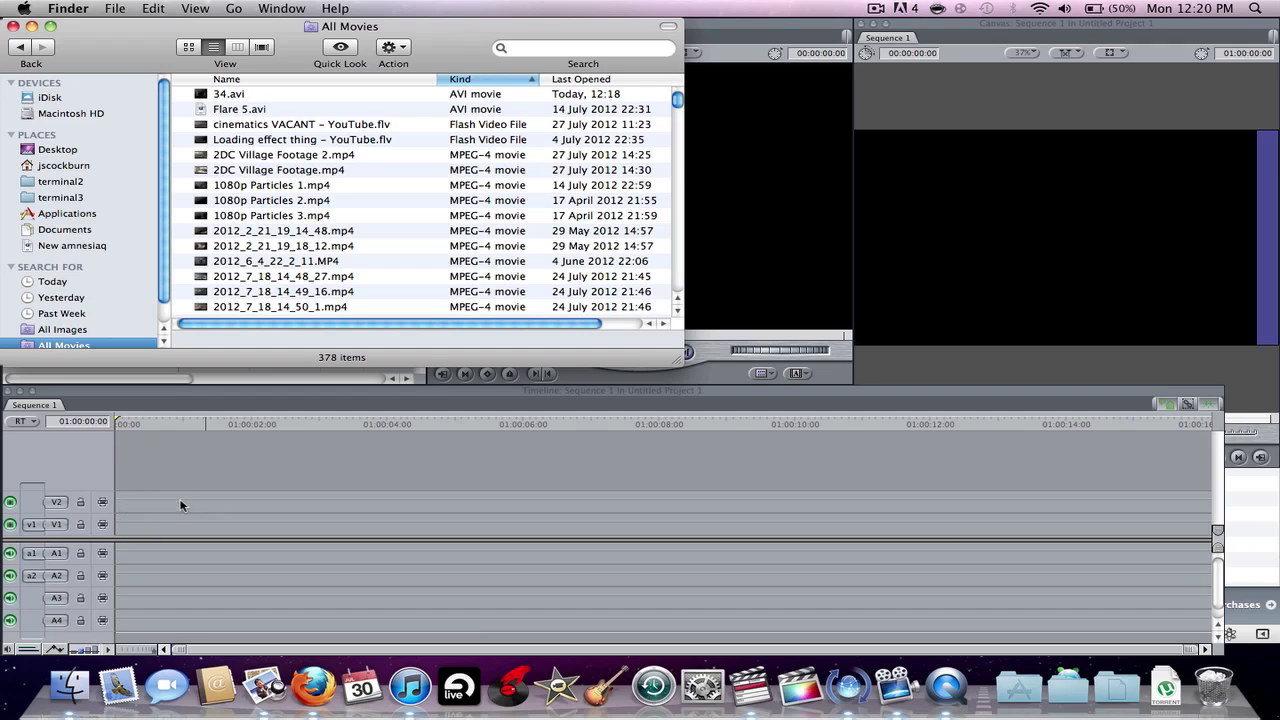
{"action": "left_click_drag", "start_coordinate": [246, 189], "coordinate": [225, 525]}
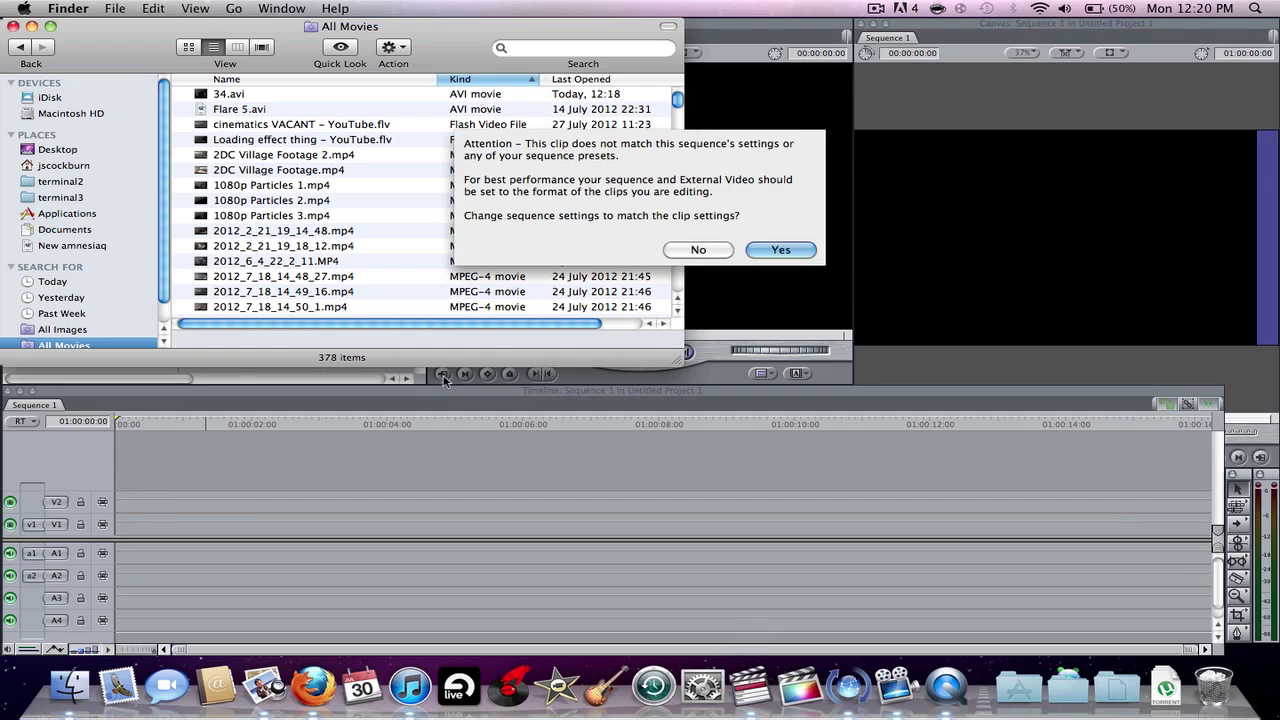
{"action": "left_click_drag", "start_coordinate": [123, 62], "coordinate": [858, 312]}
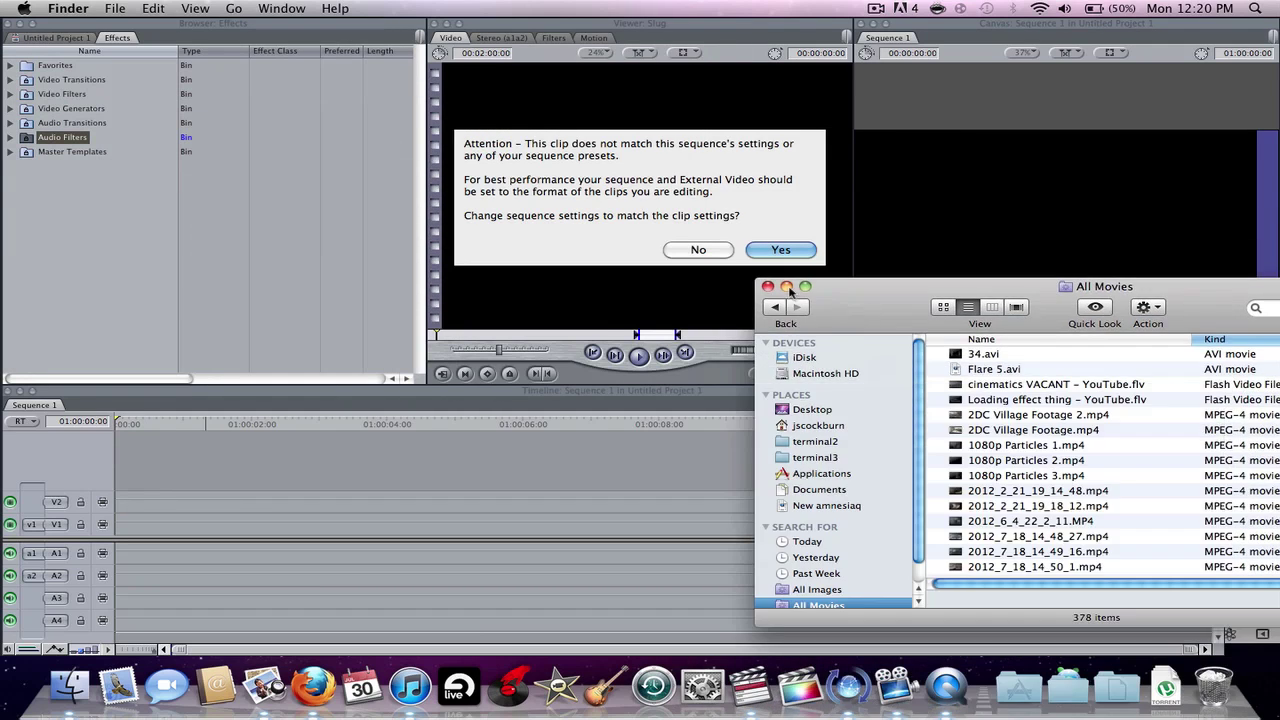
{"action": "left_click", "coordinate": [701, 248]}
{"action": "left_click", "coordinate": [697, 250]}
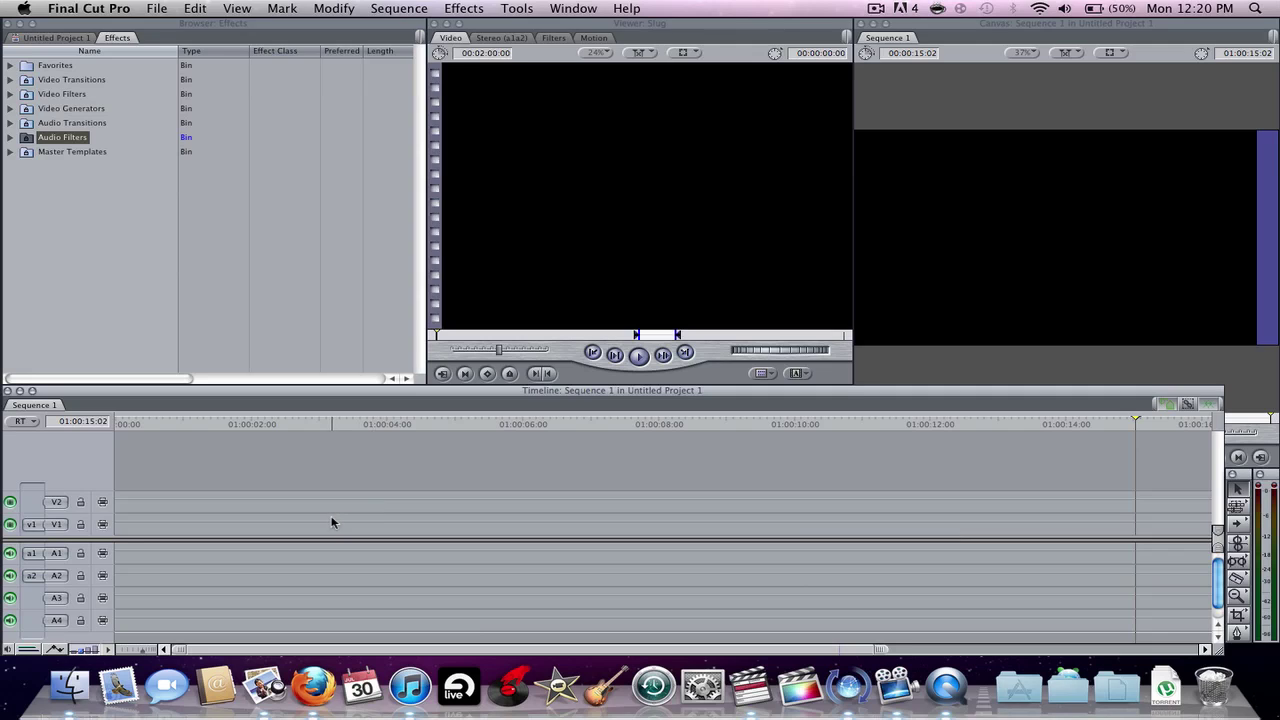
Undo the last change in the Timeline and play the 1080p Particles 1 clip from the start of the sequence.
{"action": "key", "text": "super+z"}
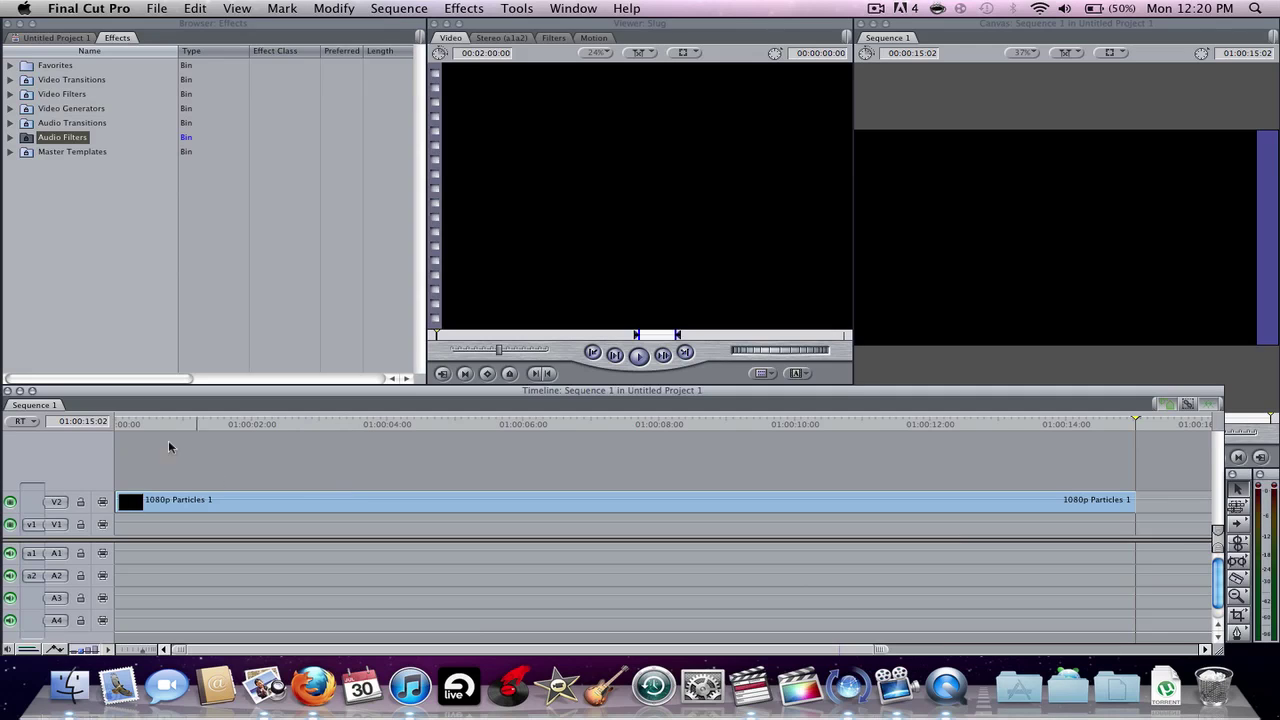
{"action": "left_click_drag", "start_coordinate": [127, 423], "coordinate": [111, 421]}
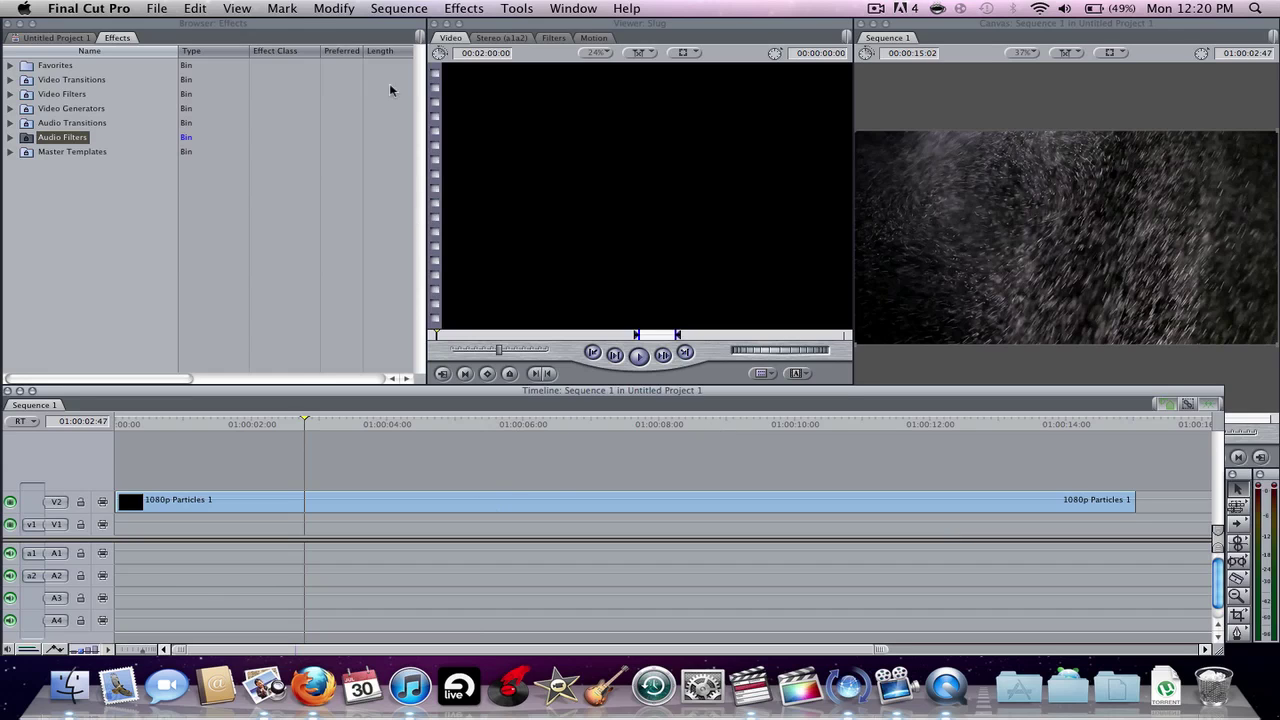
Examine the sequence's Render All options, including rendering both video and audio, without rendering.
{"action": "left_click", "coordinate": [392, 8]}
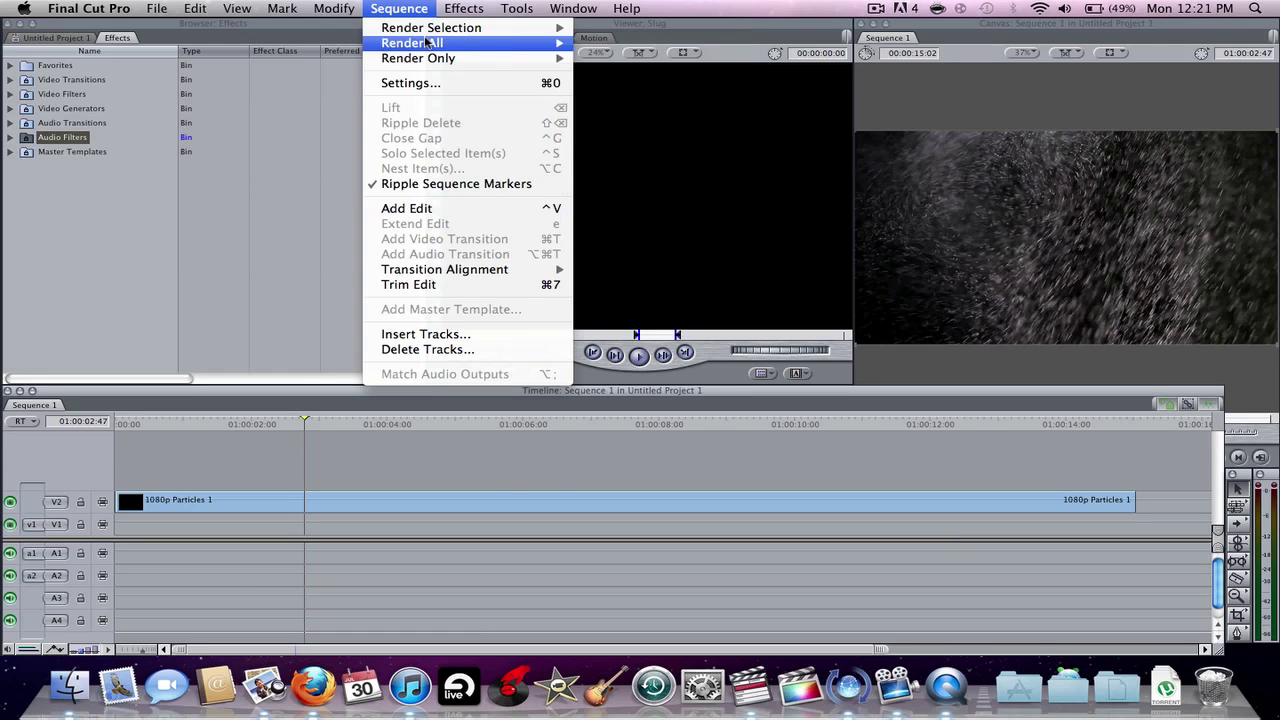
{"action": "mouse_move", "coordinate": [517, 30]}
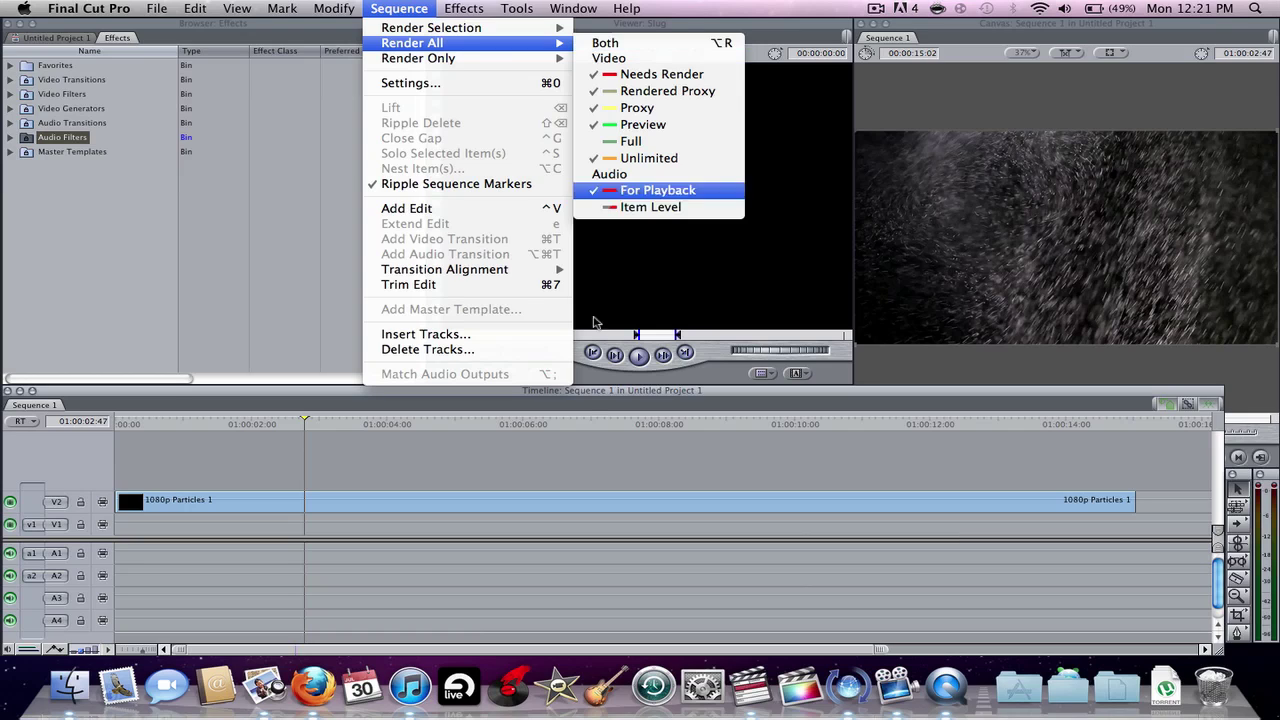
{"action": "left_click", "coordinate": [573, 460]}
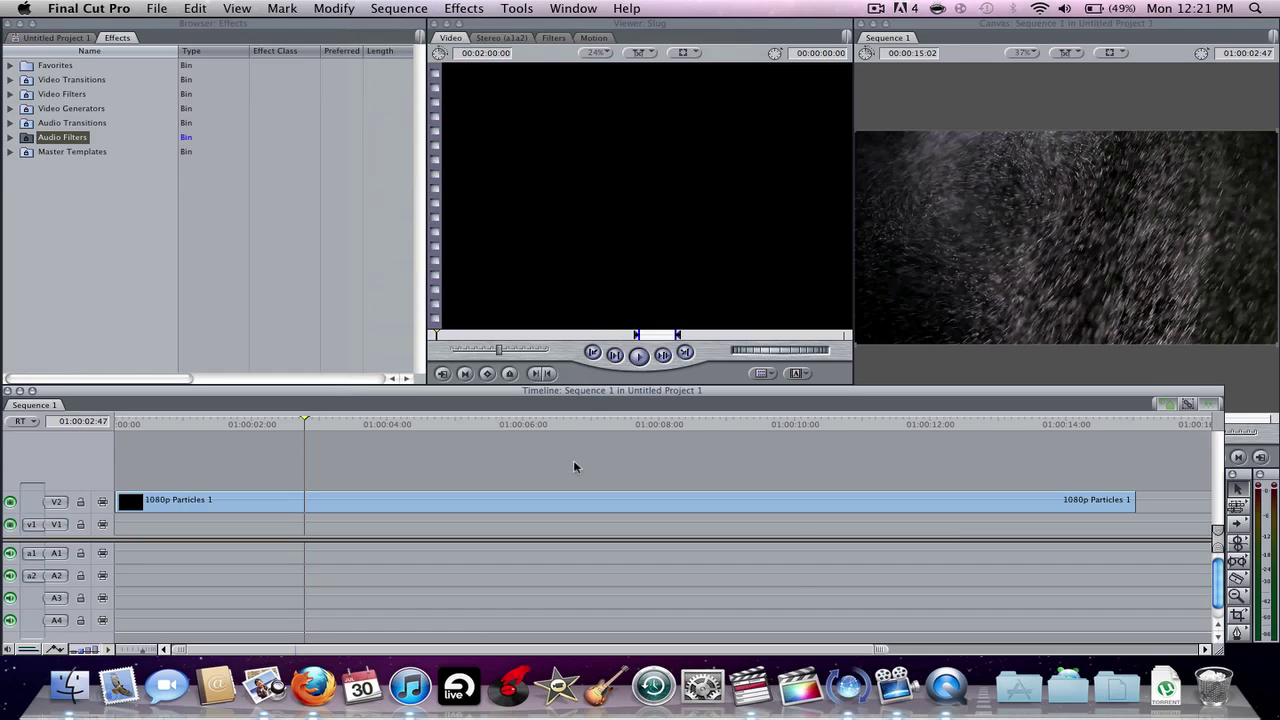
{"action": "left_click", "coordinate": [395, 9]}
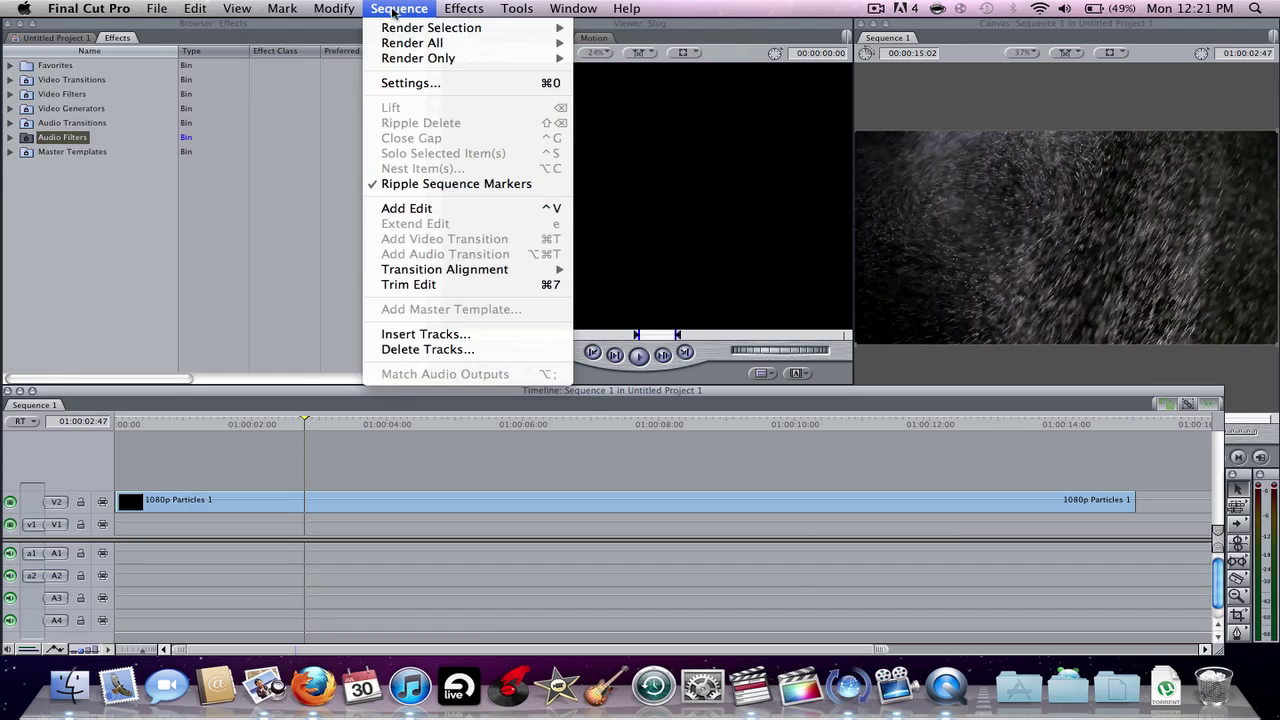
{"action": "mouse_move", "coordinate": [440, 45]}
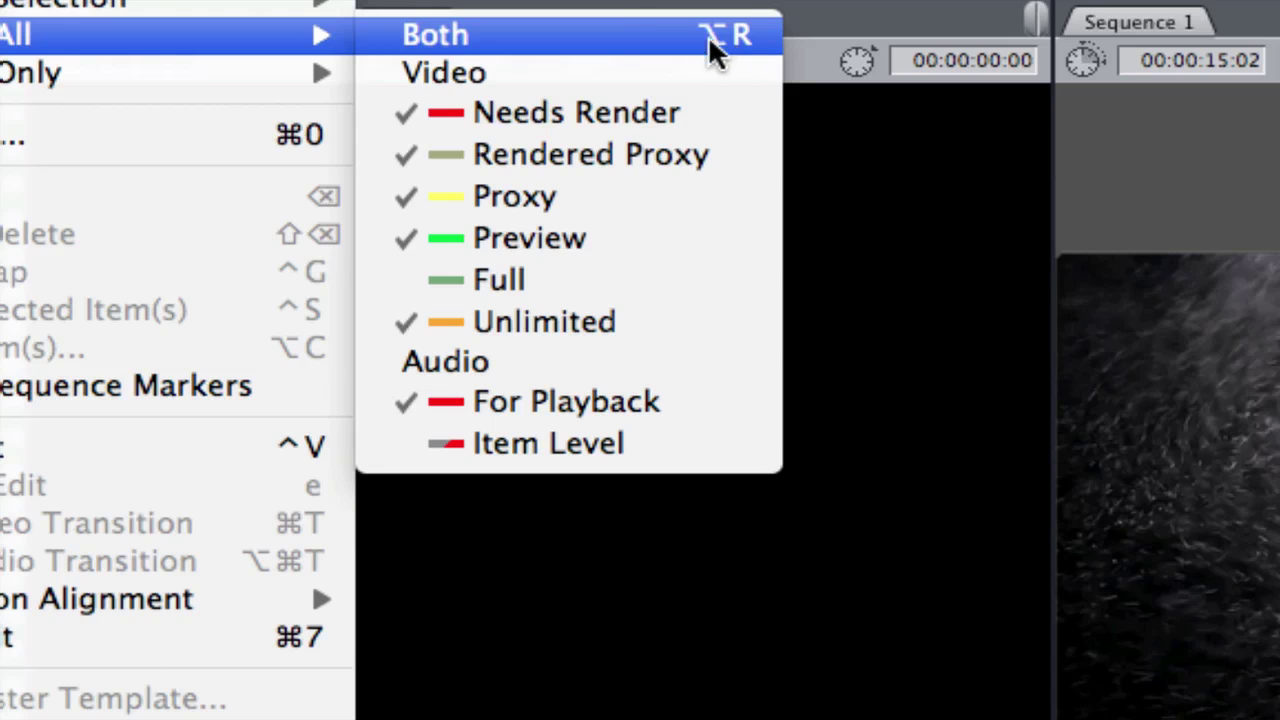
{"action": "left_click", "coordinate": [845, 465]}
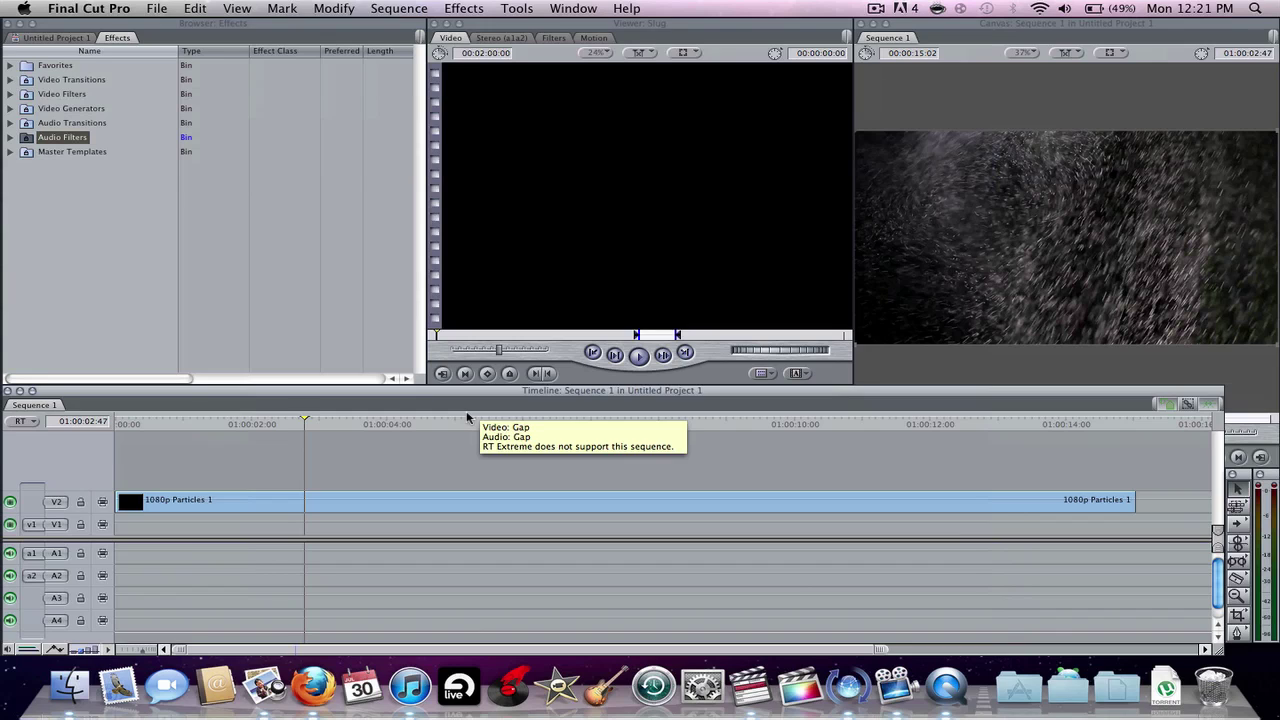
Delete the 1080p Particles 1 clip from track V2 of the Timeline.
{"action": "left_click", "coordinate": [497, 507]}
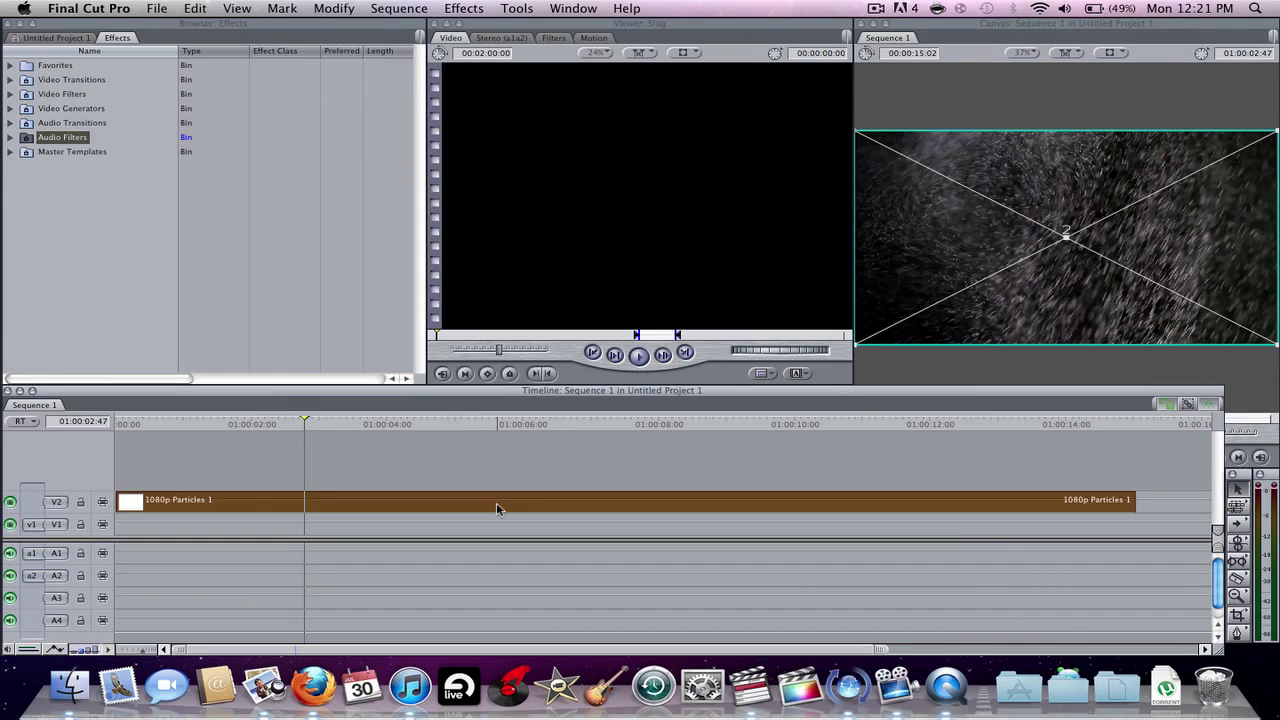
{"action": "key", "text": "Delete"}
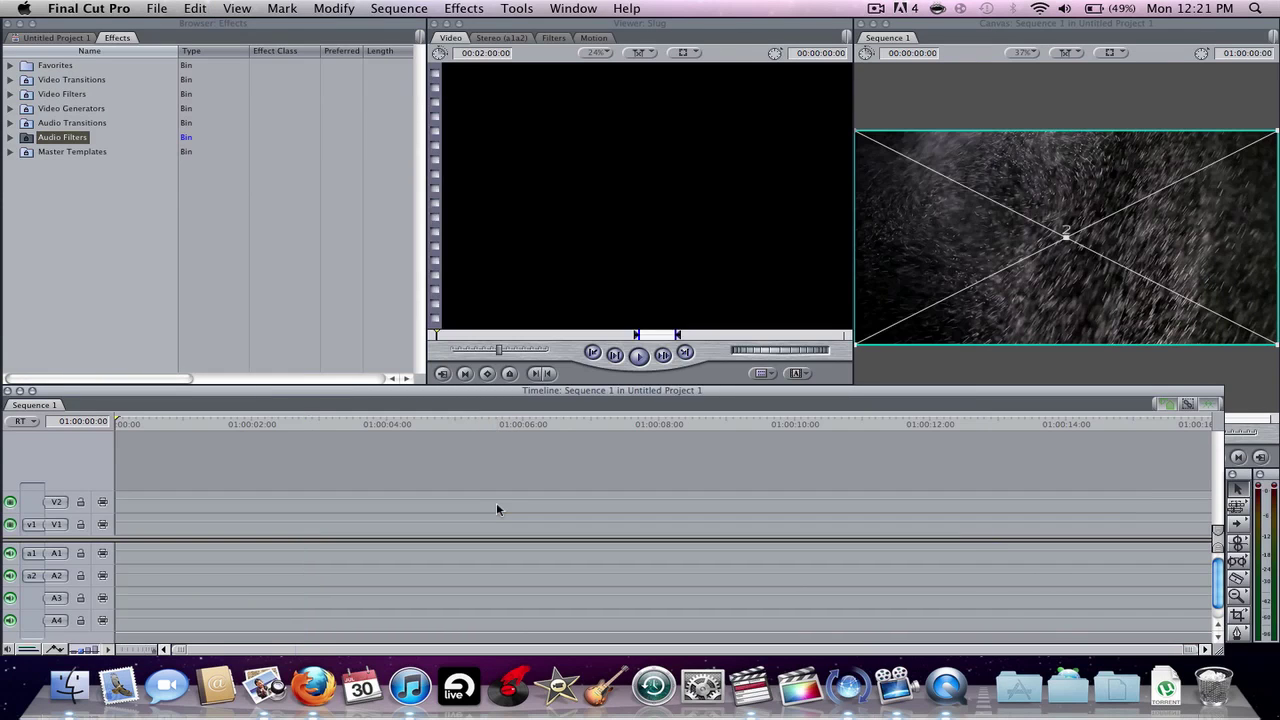
Try to export the empty sequence as a QuickTime Movie.
{"action": "left_click", "coordinate": [155, 8]}
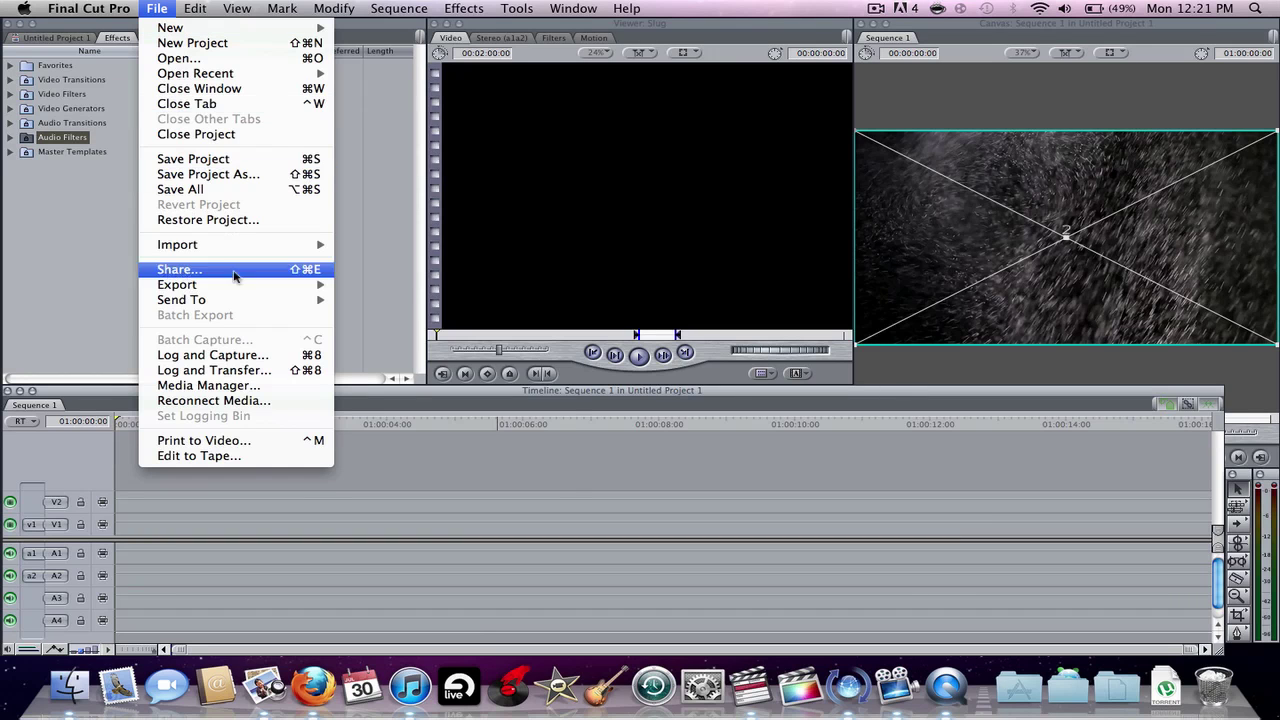
{"action": "mouse_move", "coordinate": [235, 285]}
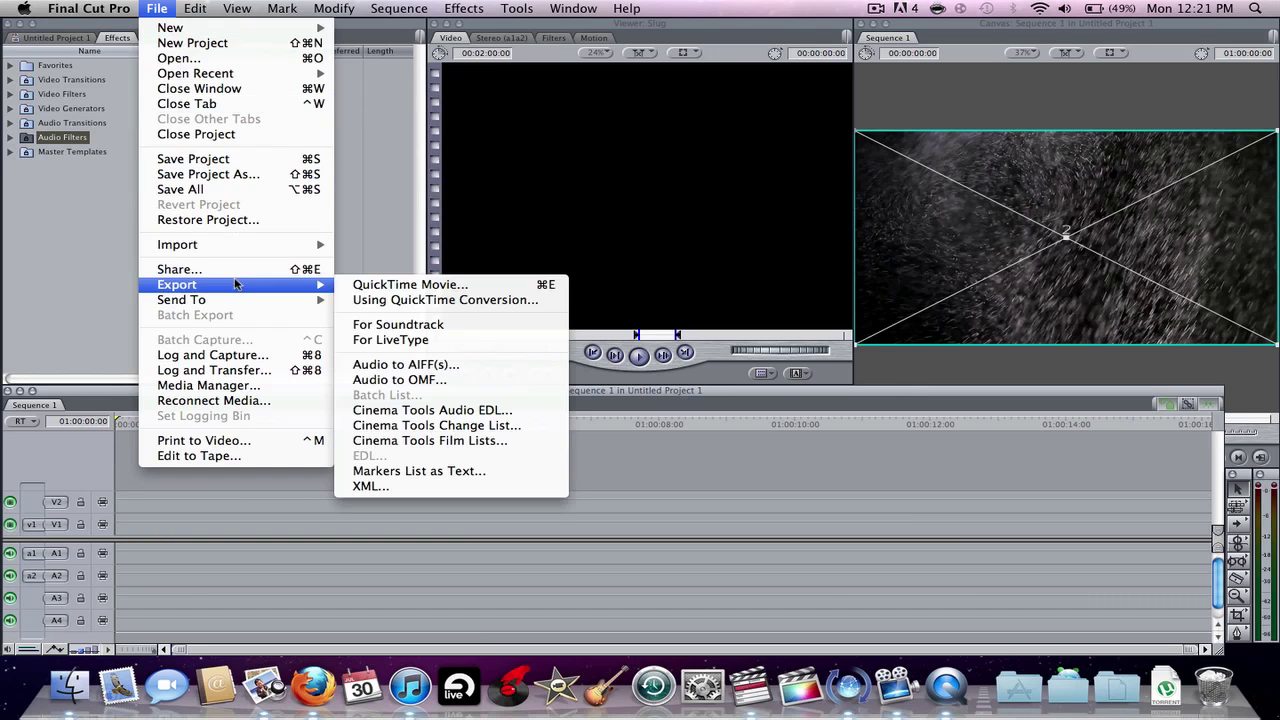
{"action": "left_click", "coordinate": [383, 286]}
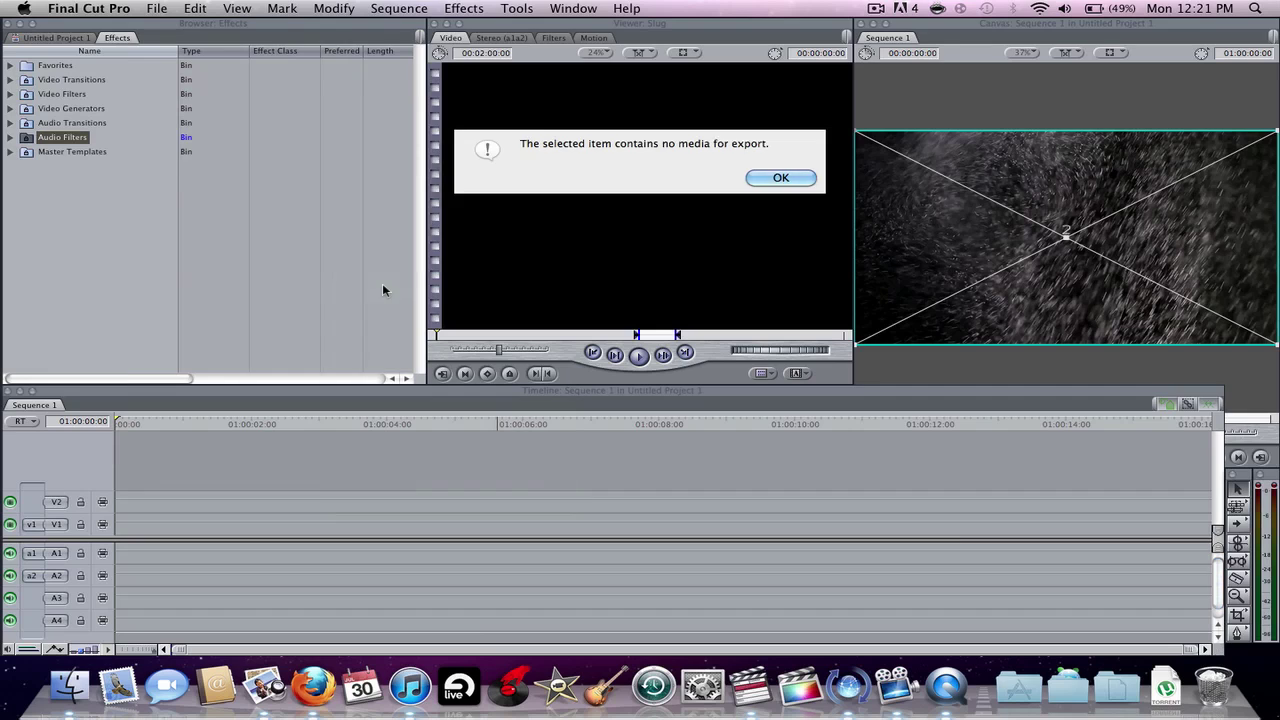
{"action": "left_click", "coordinate": [770, 180]}
{"action": "left_click", "coordinate": [100, 8]}
{"action": "left_click", "coordinate": [100, 8]}
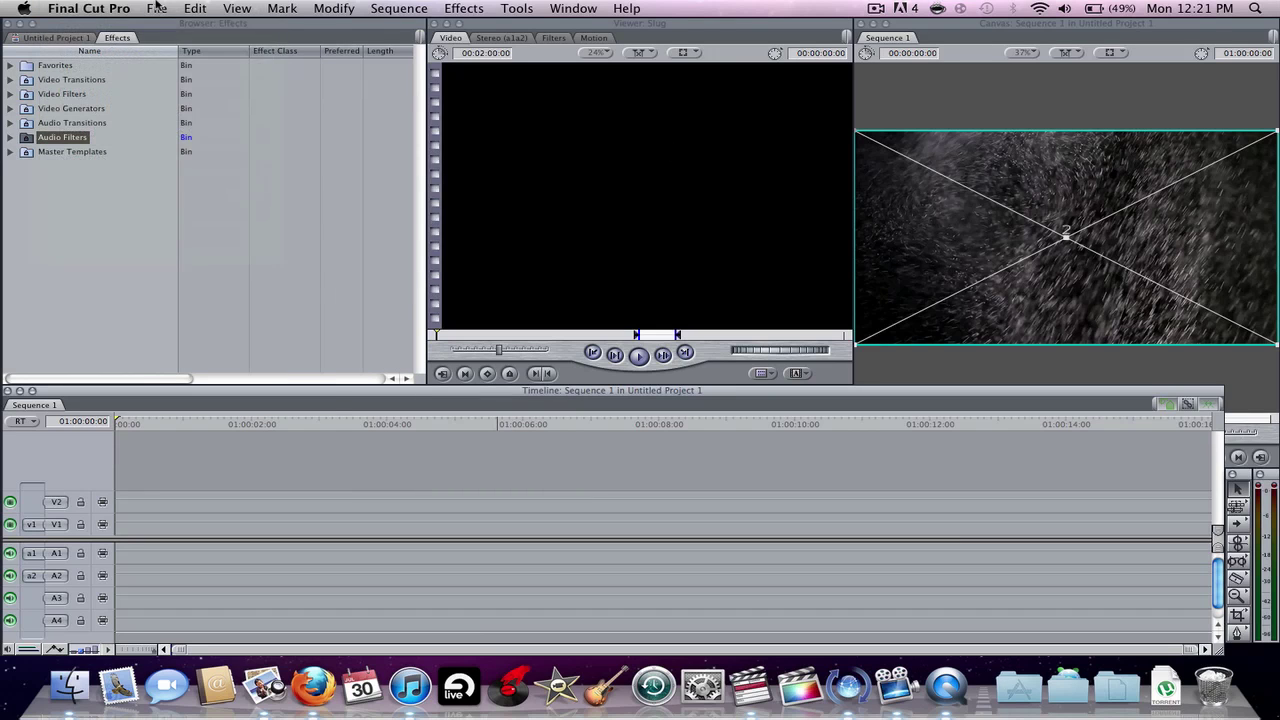
Open the file import dialog, look through the locations and the Macintosh HD folders, and cancel the import.
{"action": "left_click", "coordinate": [157, 8]}
{"action": "mouse_move", "coordinate": [214, 244]}
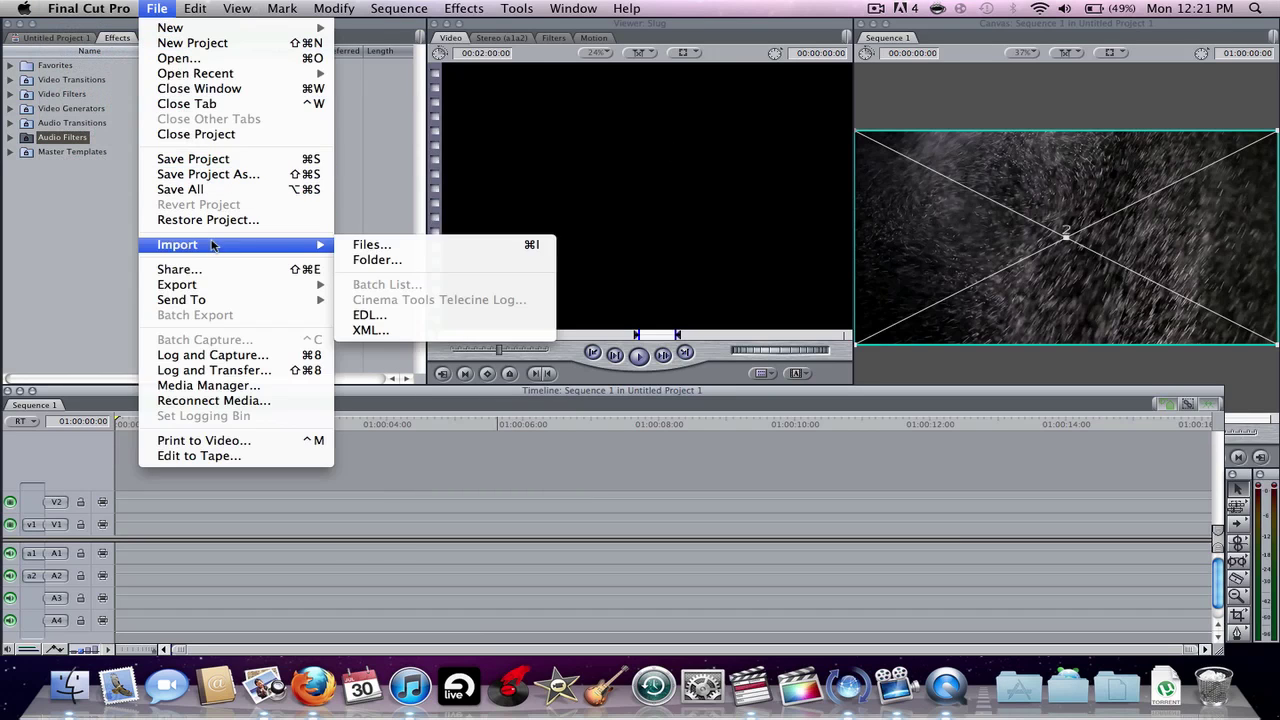
{"action": "left_click", "coordinate": [384, 243]}
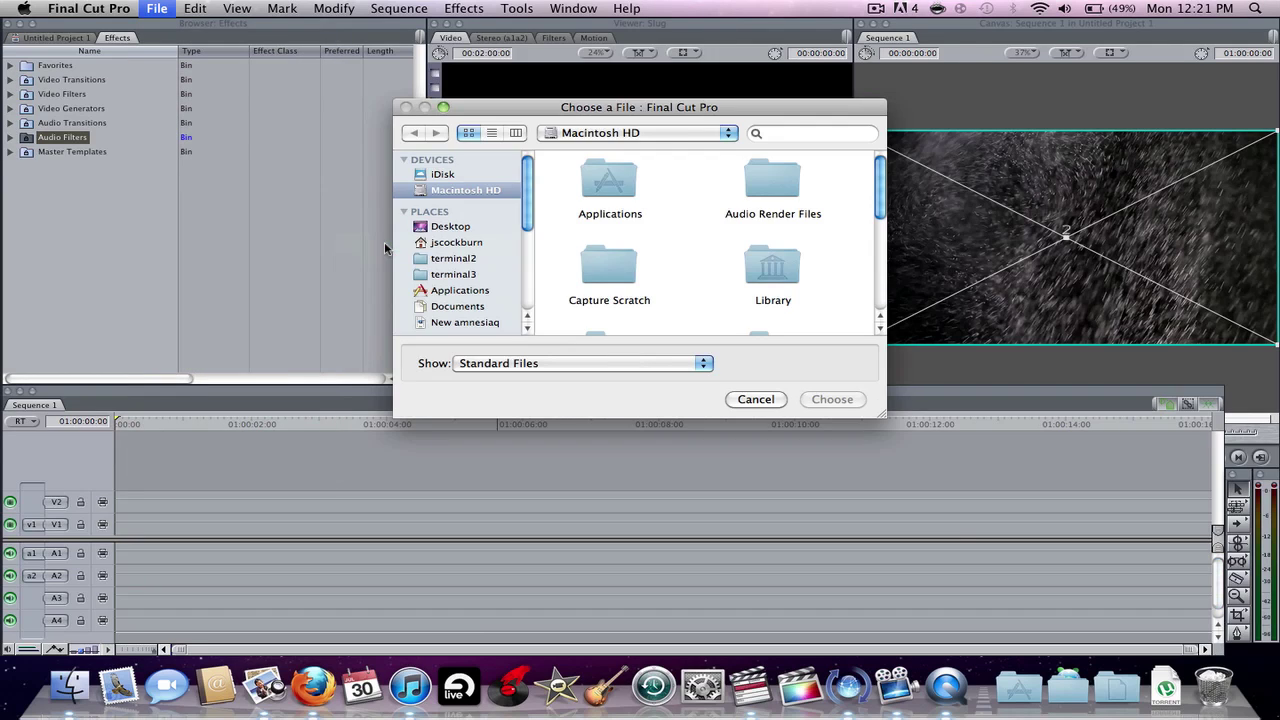
{"action": "scroll", "coordinate": [690, 168], "scroll_direction": "down", "scroll_amount": 2}
{"action": "scroll", "coordinate": [459, 240], "scroll_direction": "down", "scroll_amount": 10}
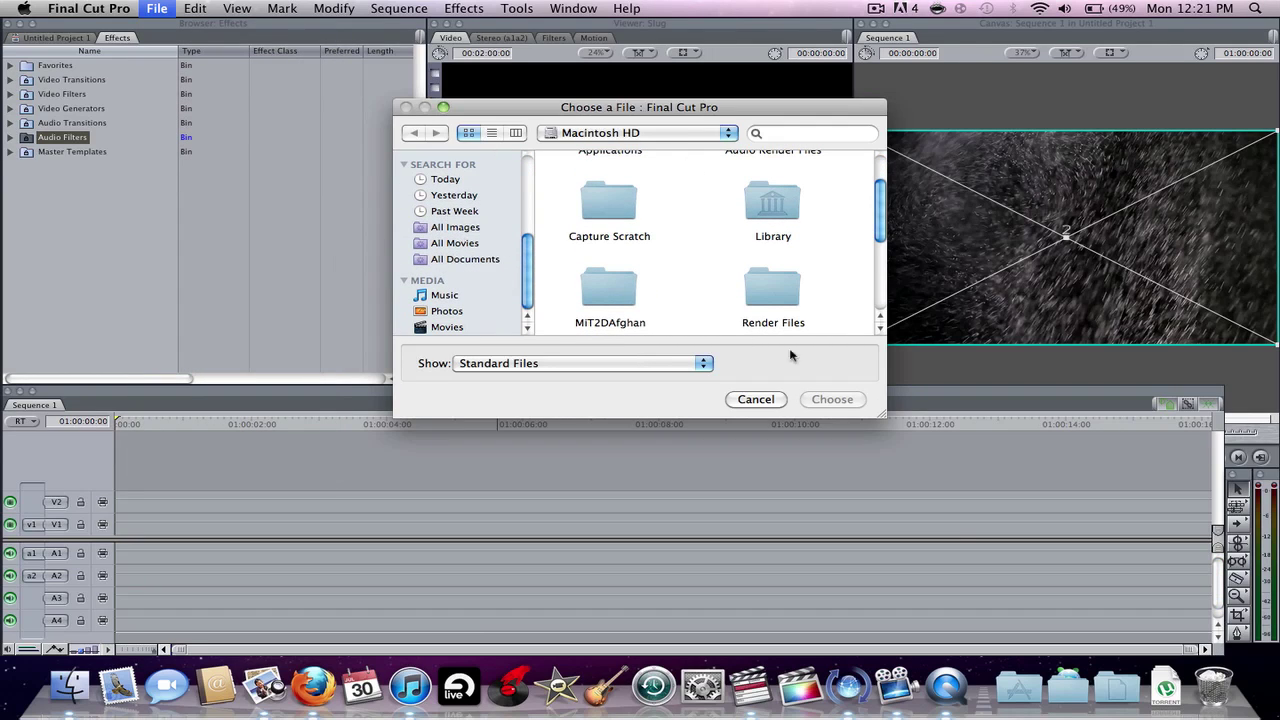
{"action": "left_click", "coordinate": [756, 399]}
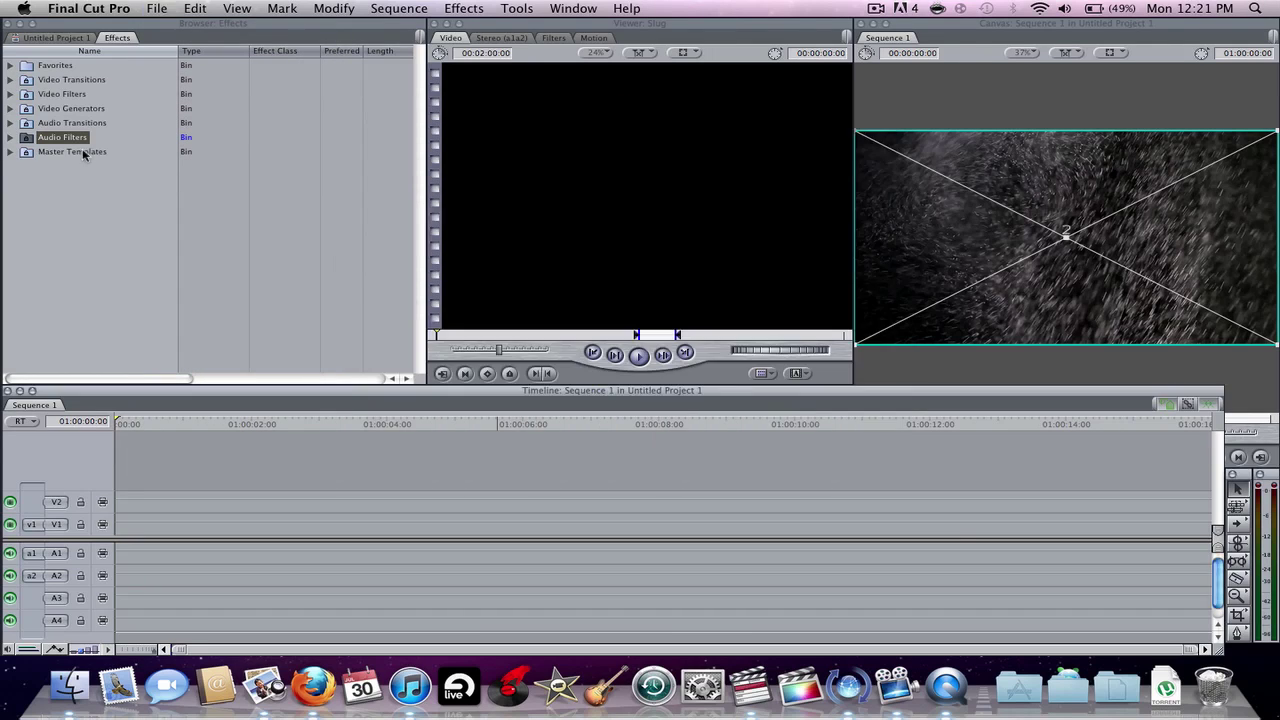
Import 1080p Particles 1.mp4 from Finder's All Movies into Untitled Project 1 in the Browser, and close the Finder window.
{"action": "left_click", "coordinate": [52, 38]}
{"action": "left_click", "coordinate": [70, 686]}
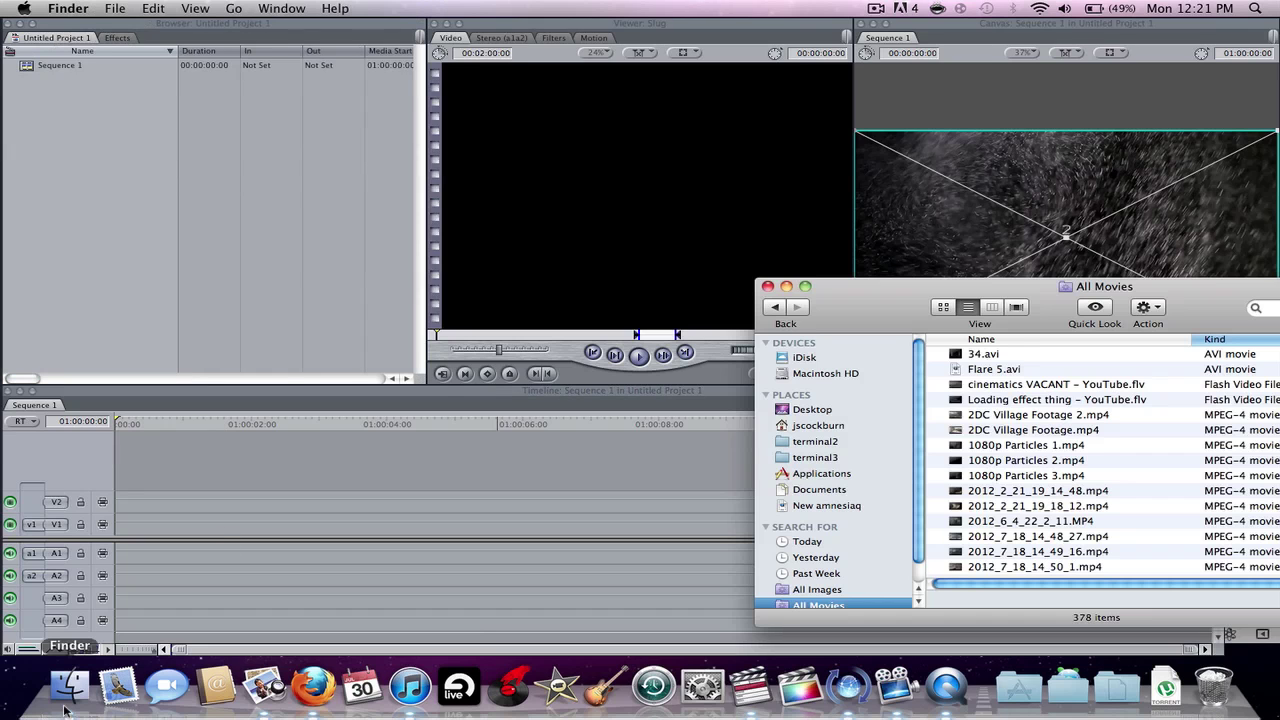
{"action": "left_click_drag", "start_coordinate": [829, 290], "coordinate": [679, 228]}
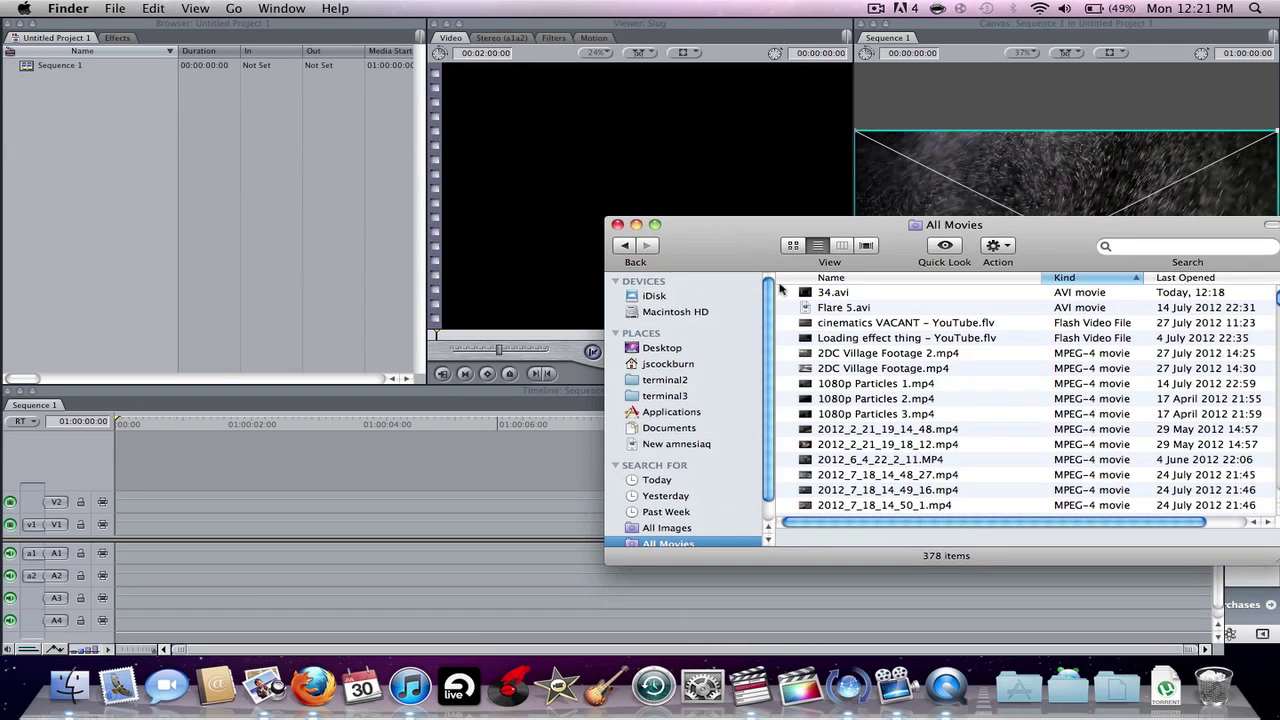
{"action": "left_click_drag", "start_coordinate": [820, 386], "coordinate": [90, 203]}
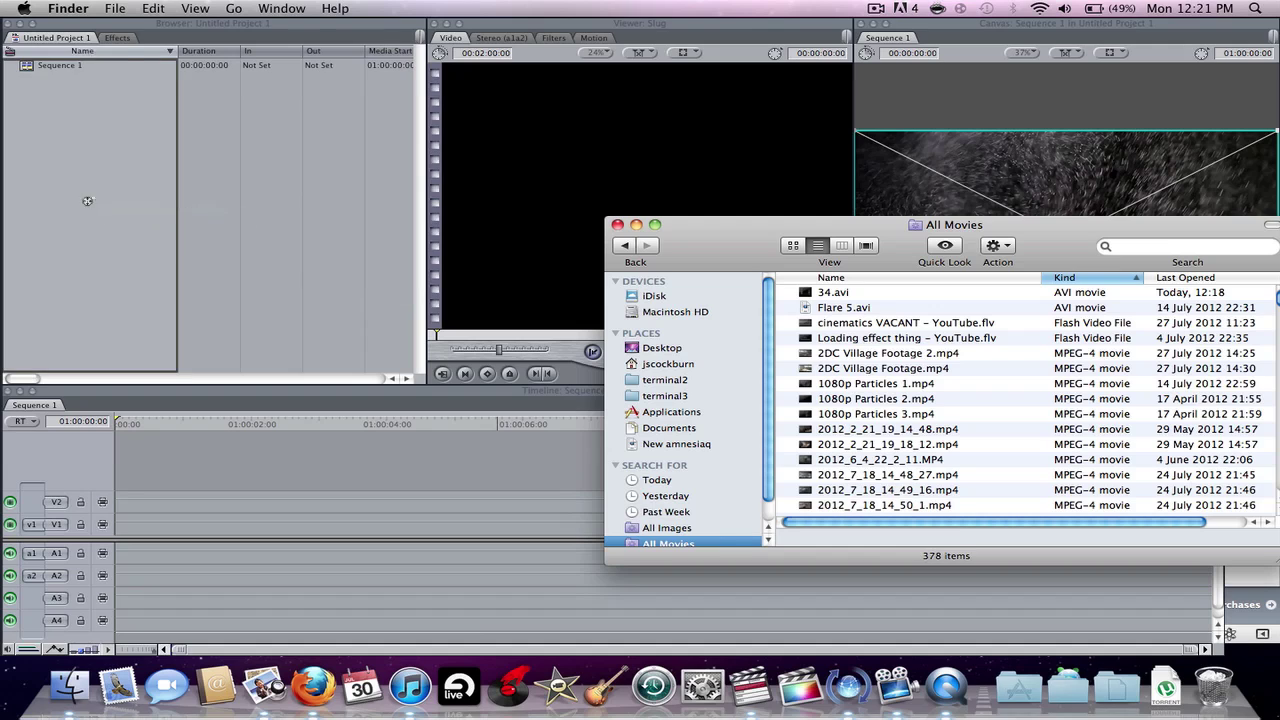
{"action": "left_click", "coordinate": [618, 224]}
{"action": "left_click", "coordinate": [181, 299]}
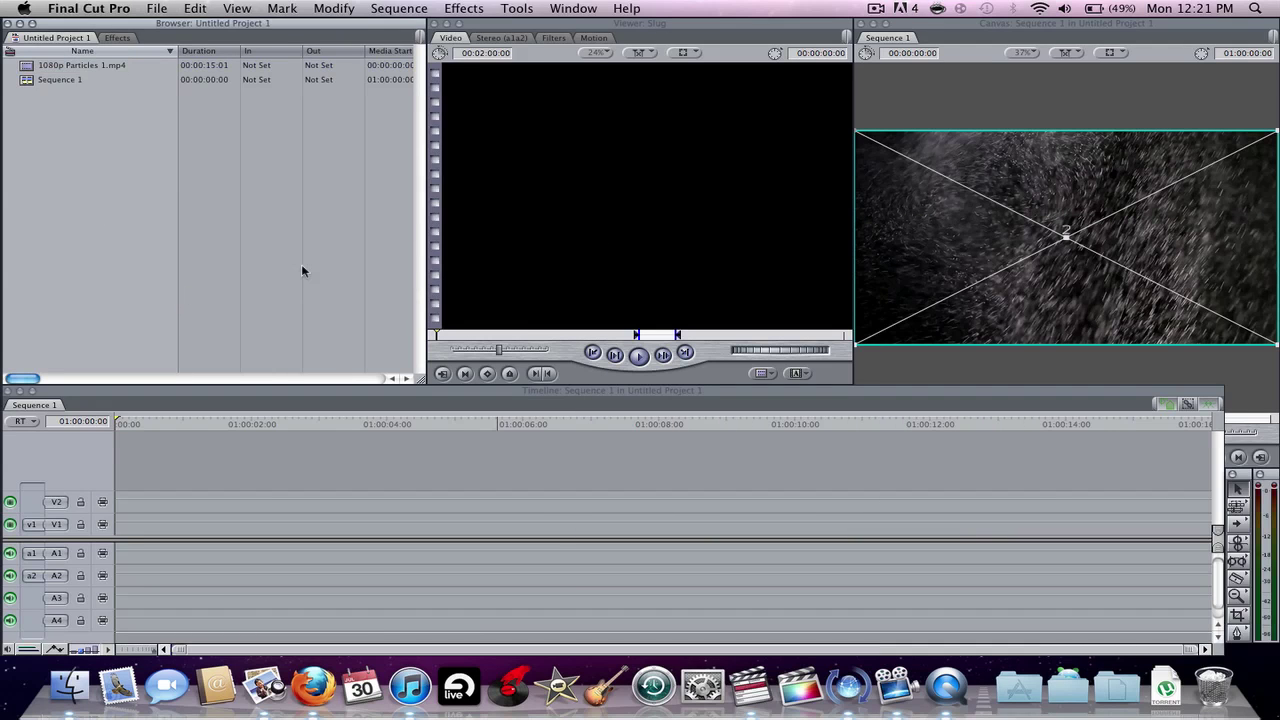